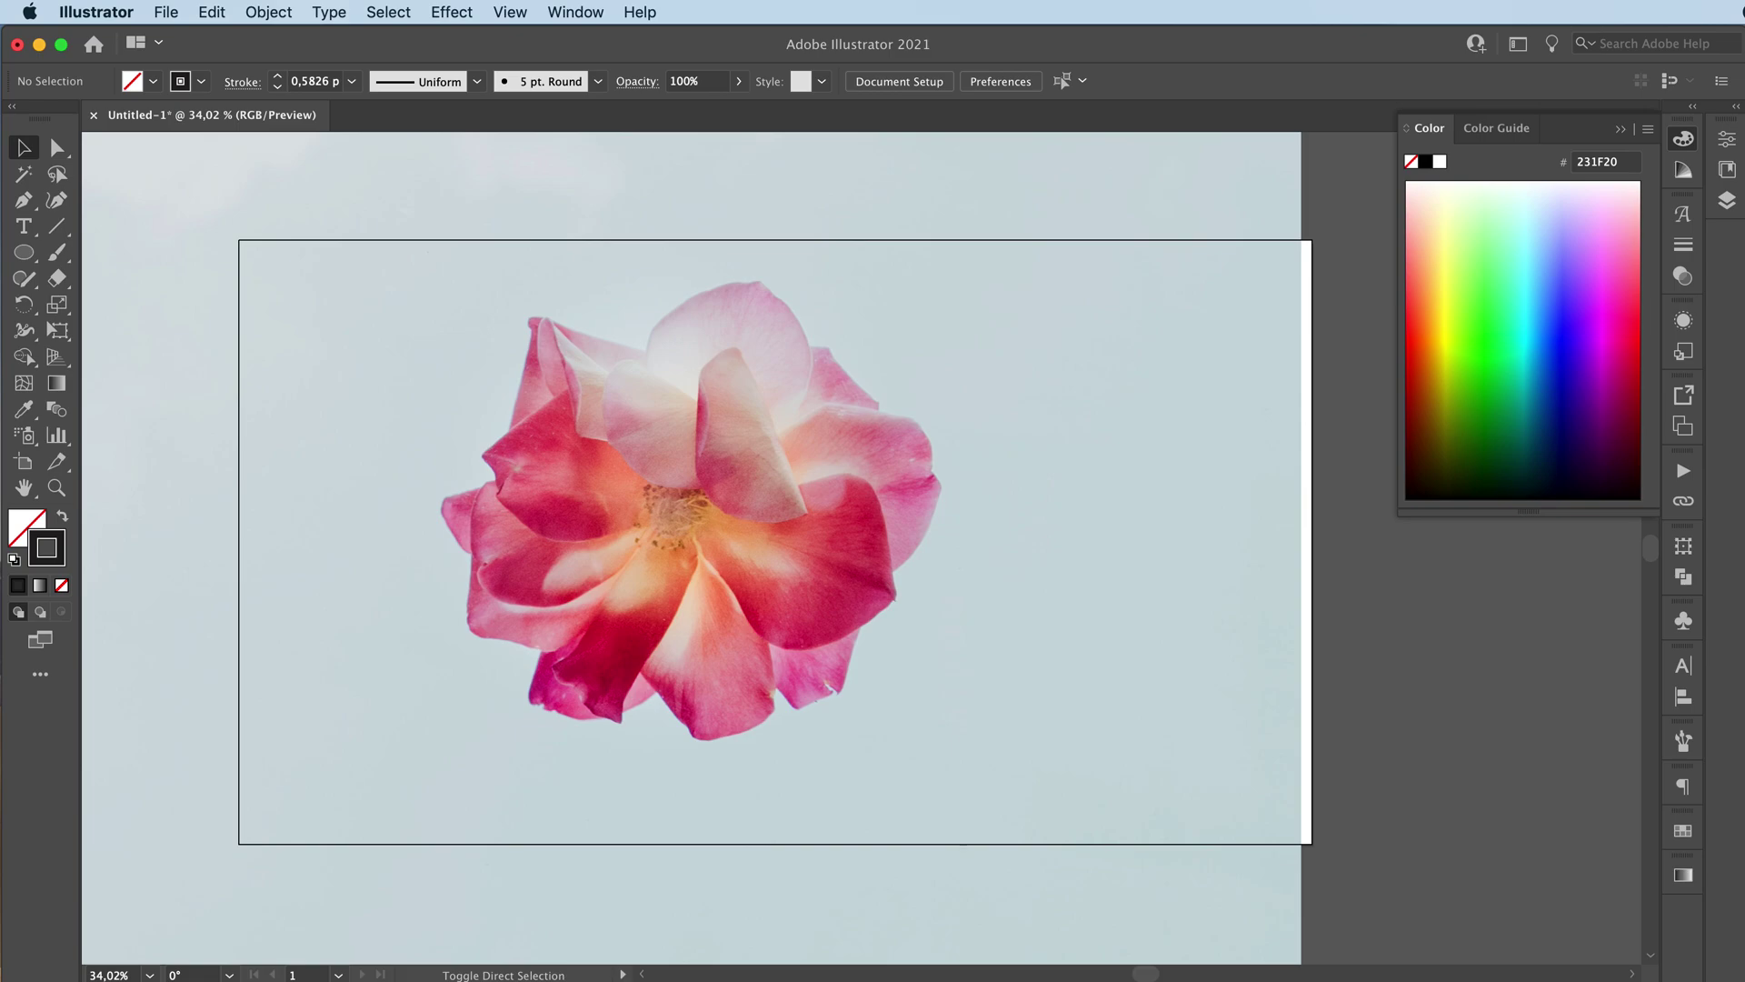
- Lock the placed rose photo and zoom in on the flower's centre
left_click(1165, 454)
key("super+2")
key("z")
left_click_drag(841, 491, 837, 492)
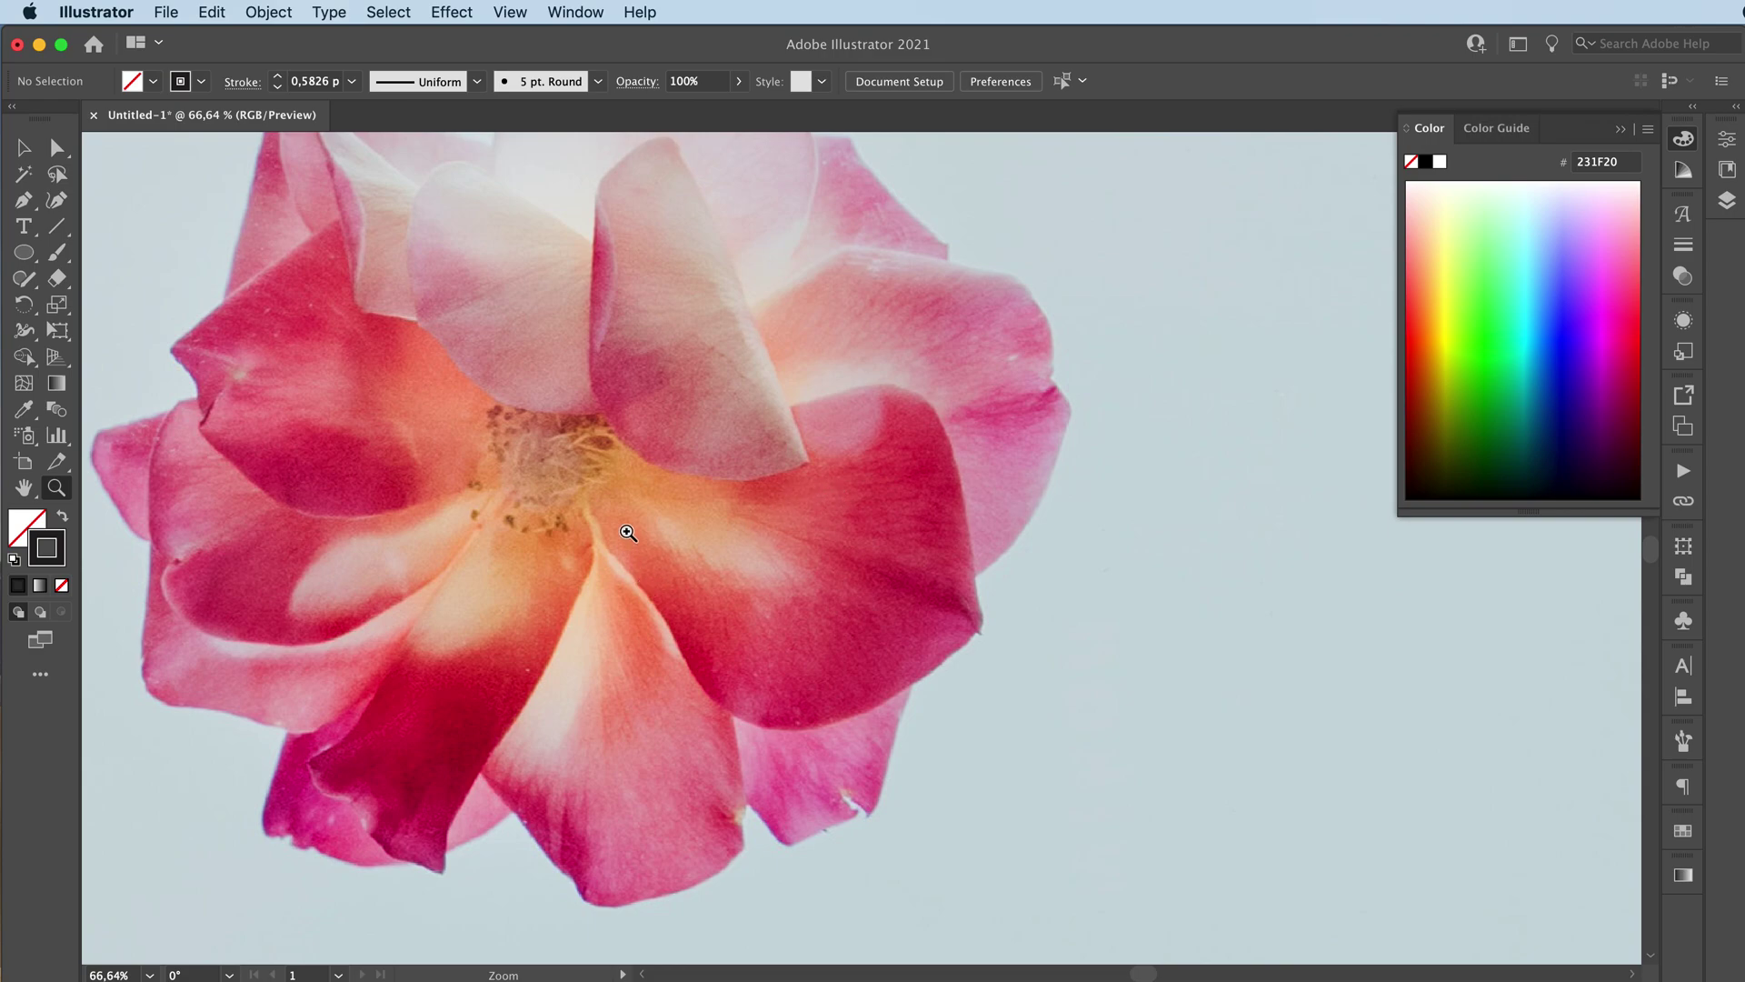
- Trace a Pen curve from the rose's centre along the right petal's lower edge to its tip
key("p")
left_click(581, 463)
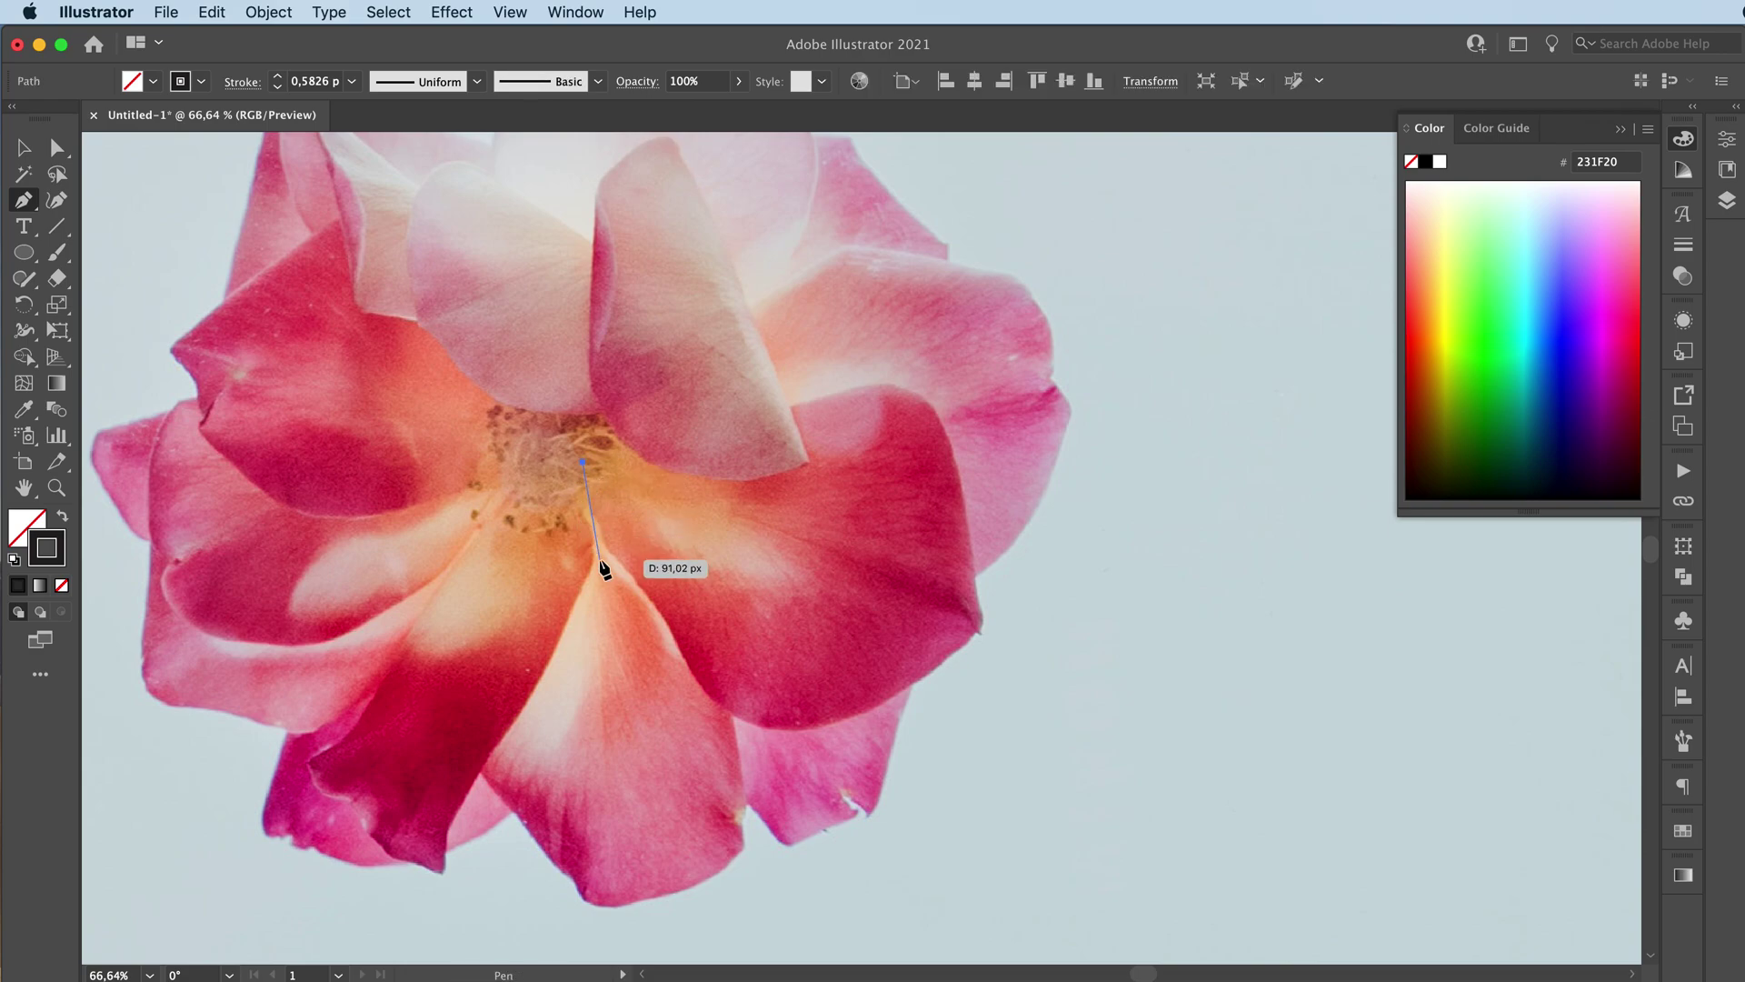
left_click_drag(621, 563, 652, 593)
left_click_drag(691, 676, 698, 694)
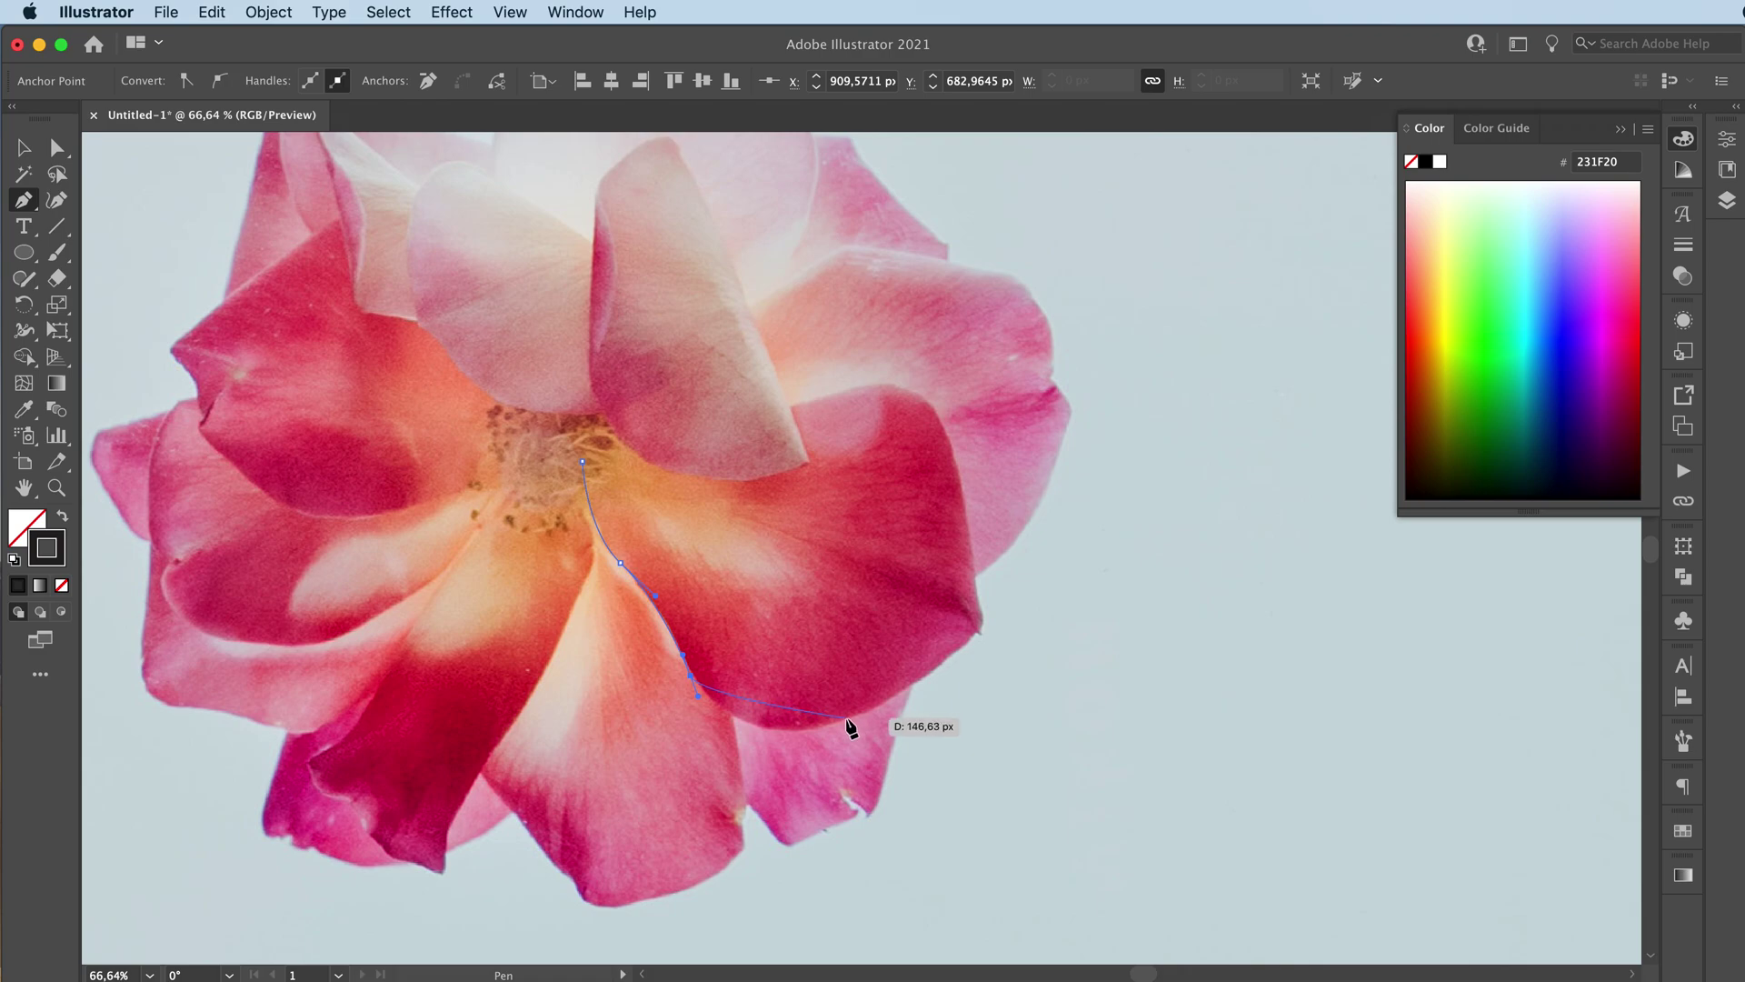
left_click_drag(848, 719, 940, 674)
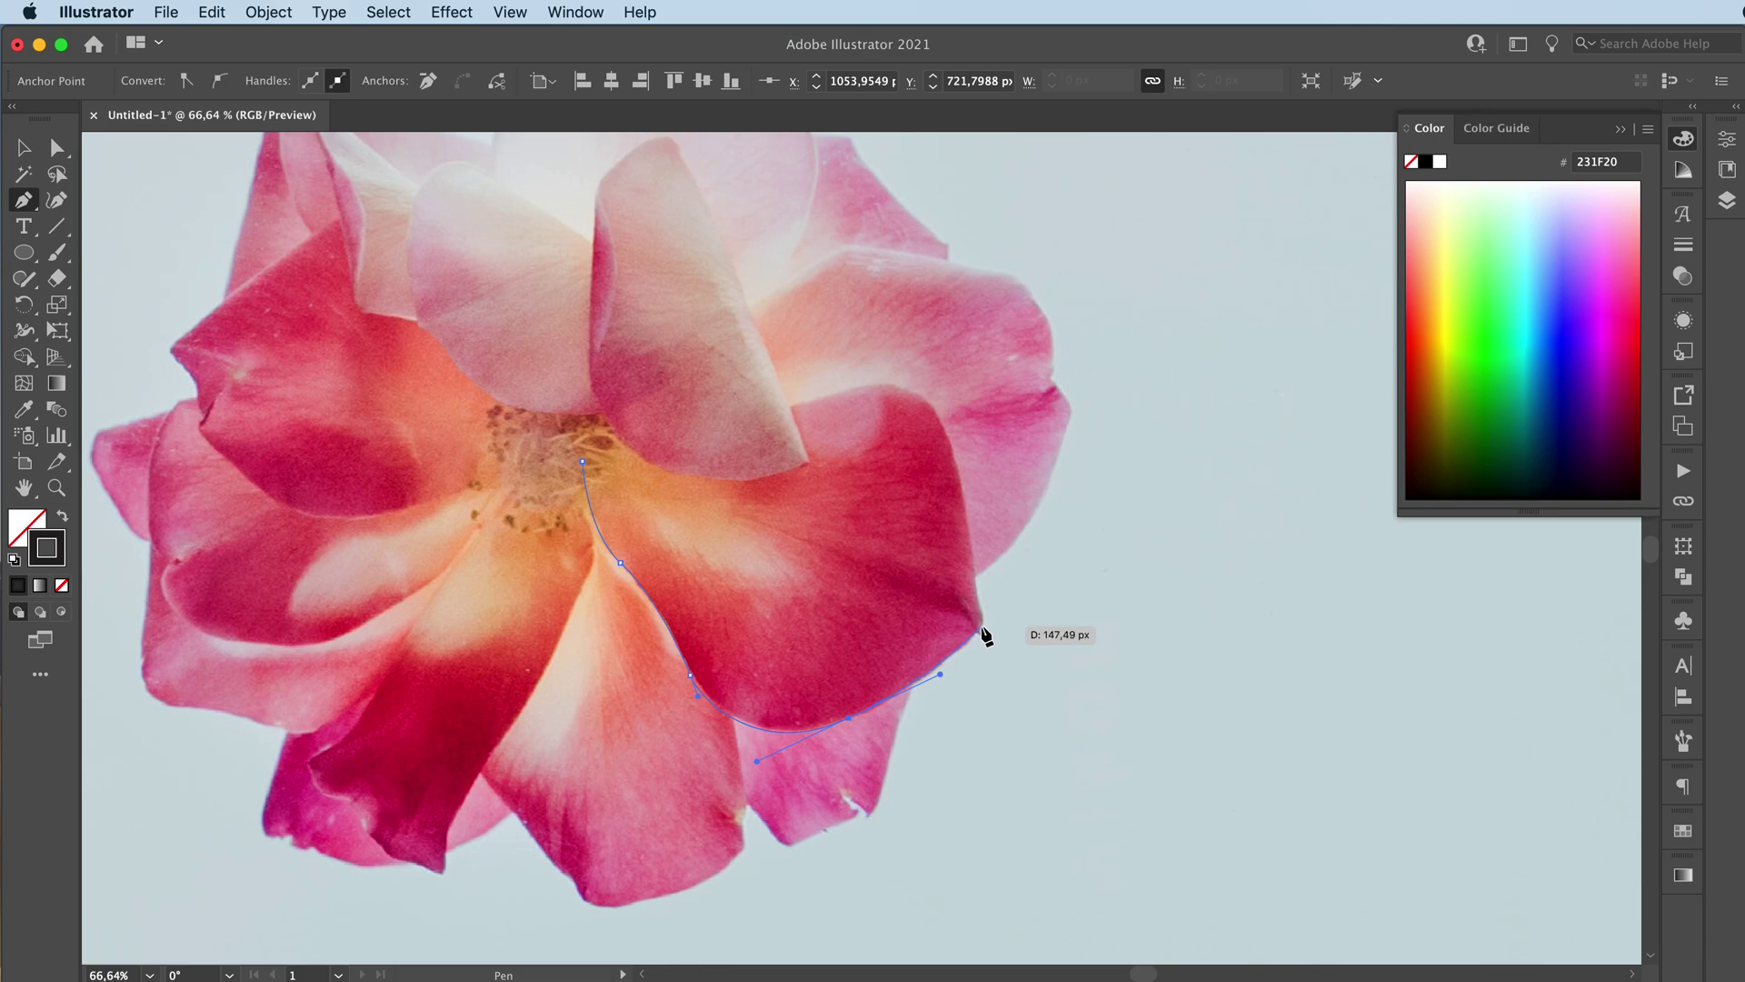
left_click(983, 627)
left_click(982, 627)
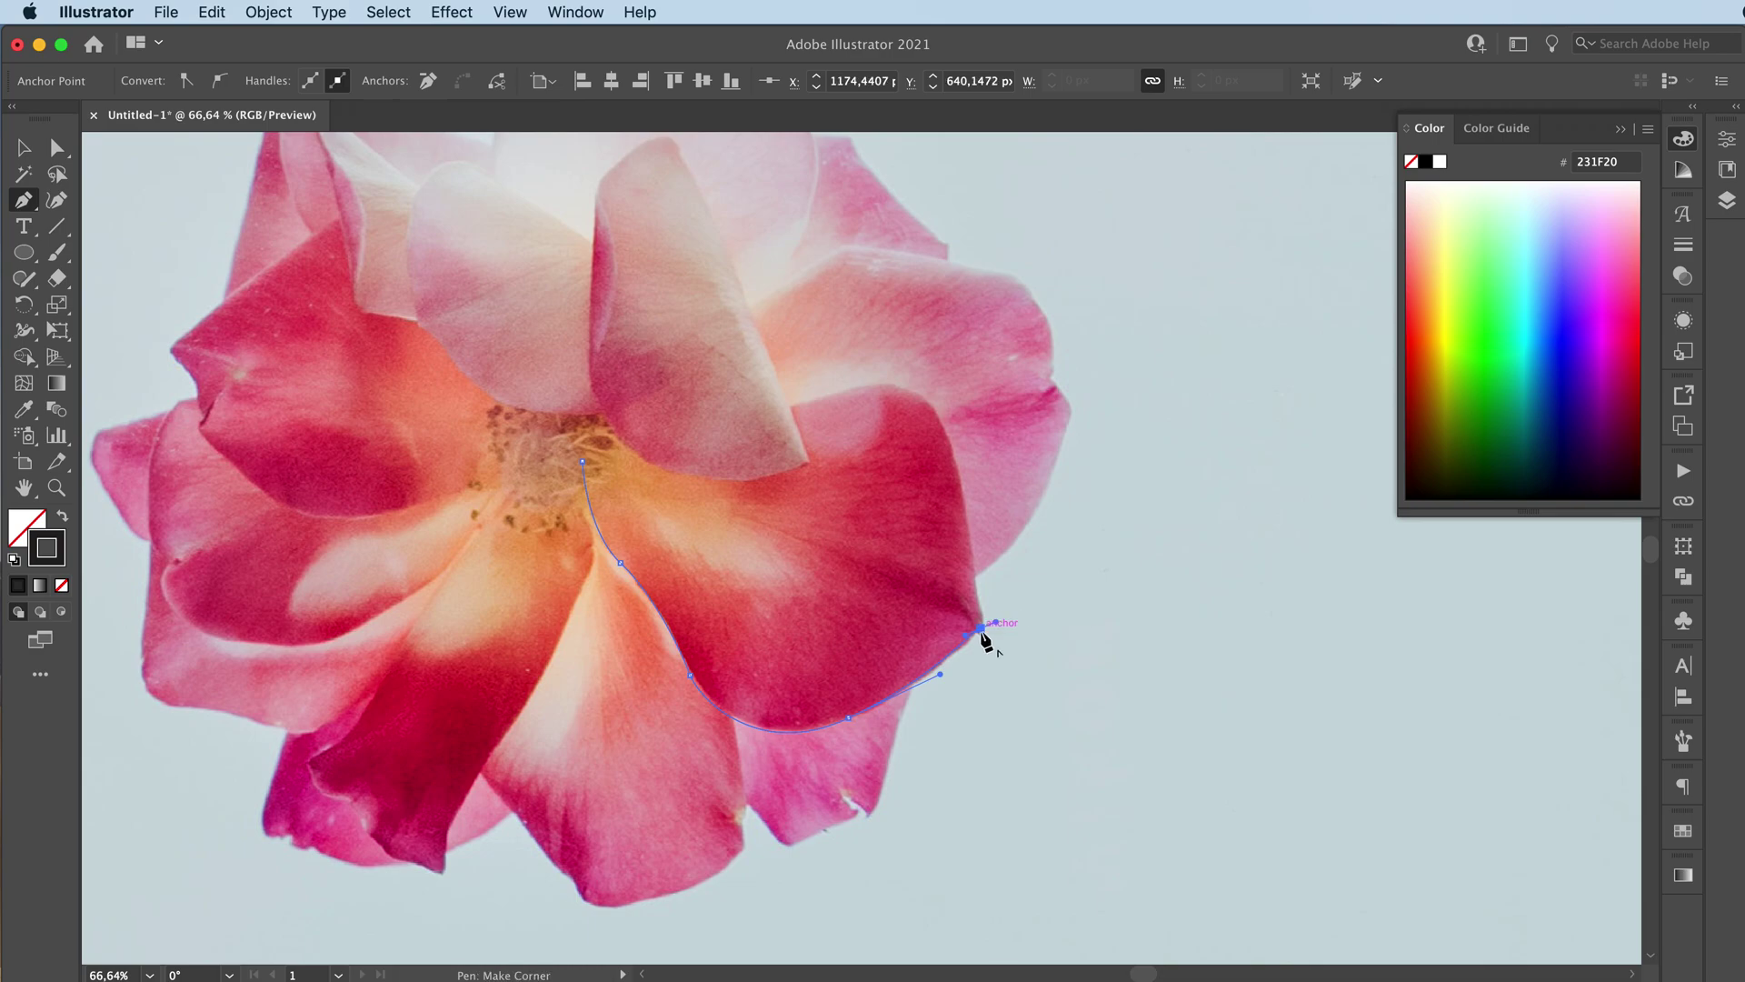
- Duplicate the petal curve up and to the right of the original
key("v")
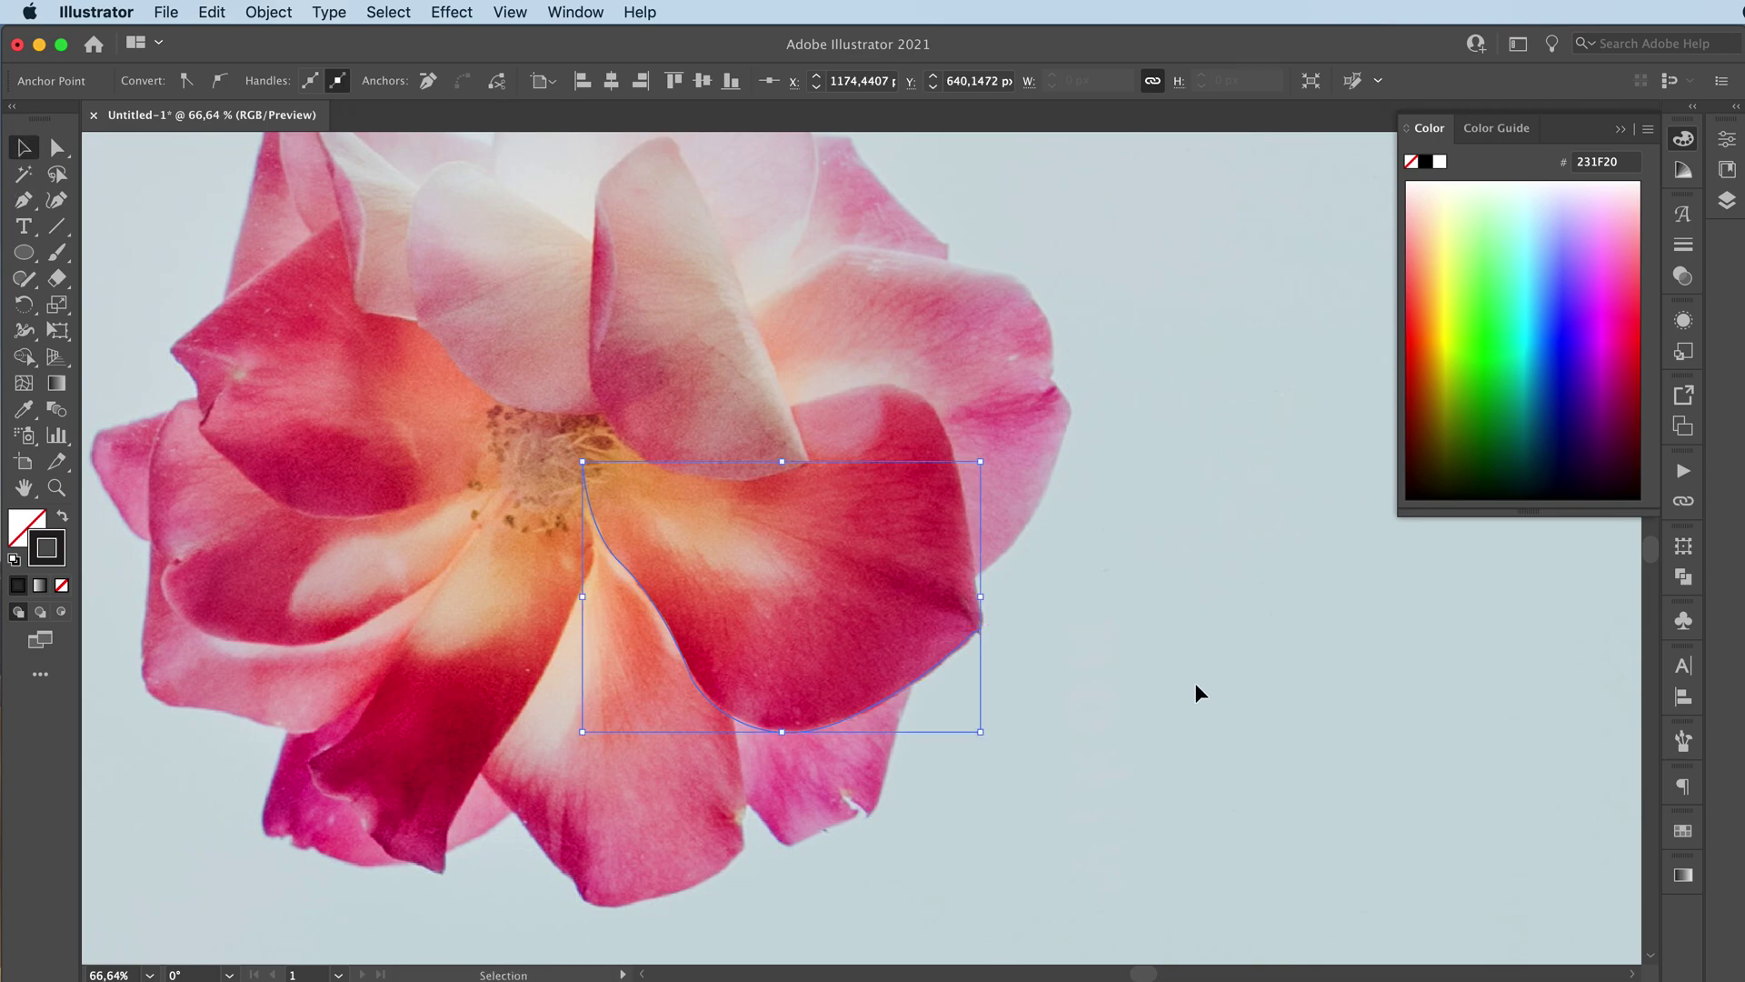
left_click(1196, 684)
left_click(819, 719)
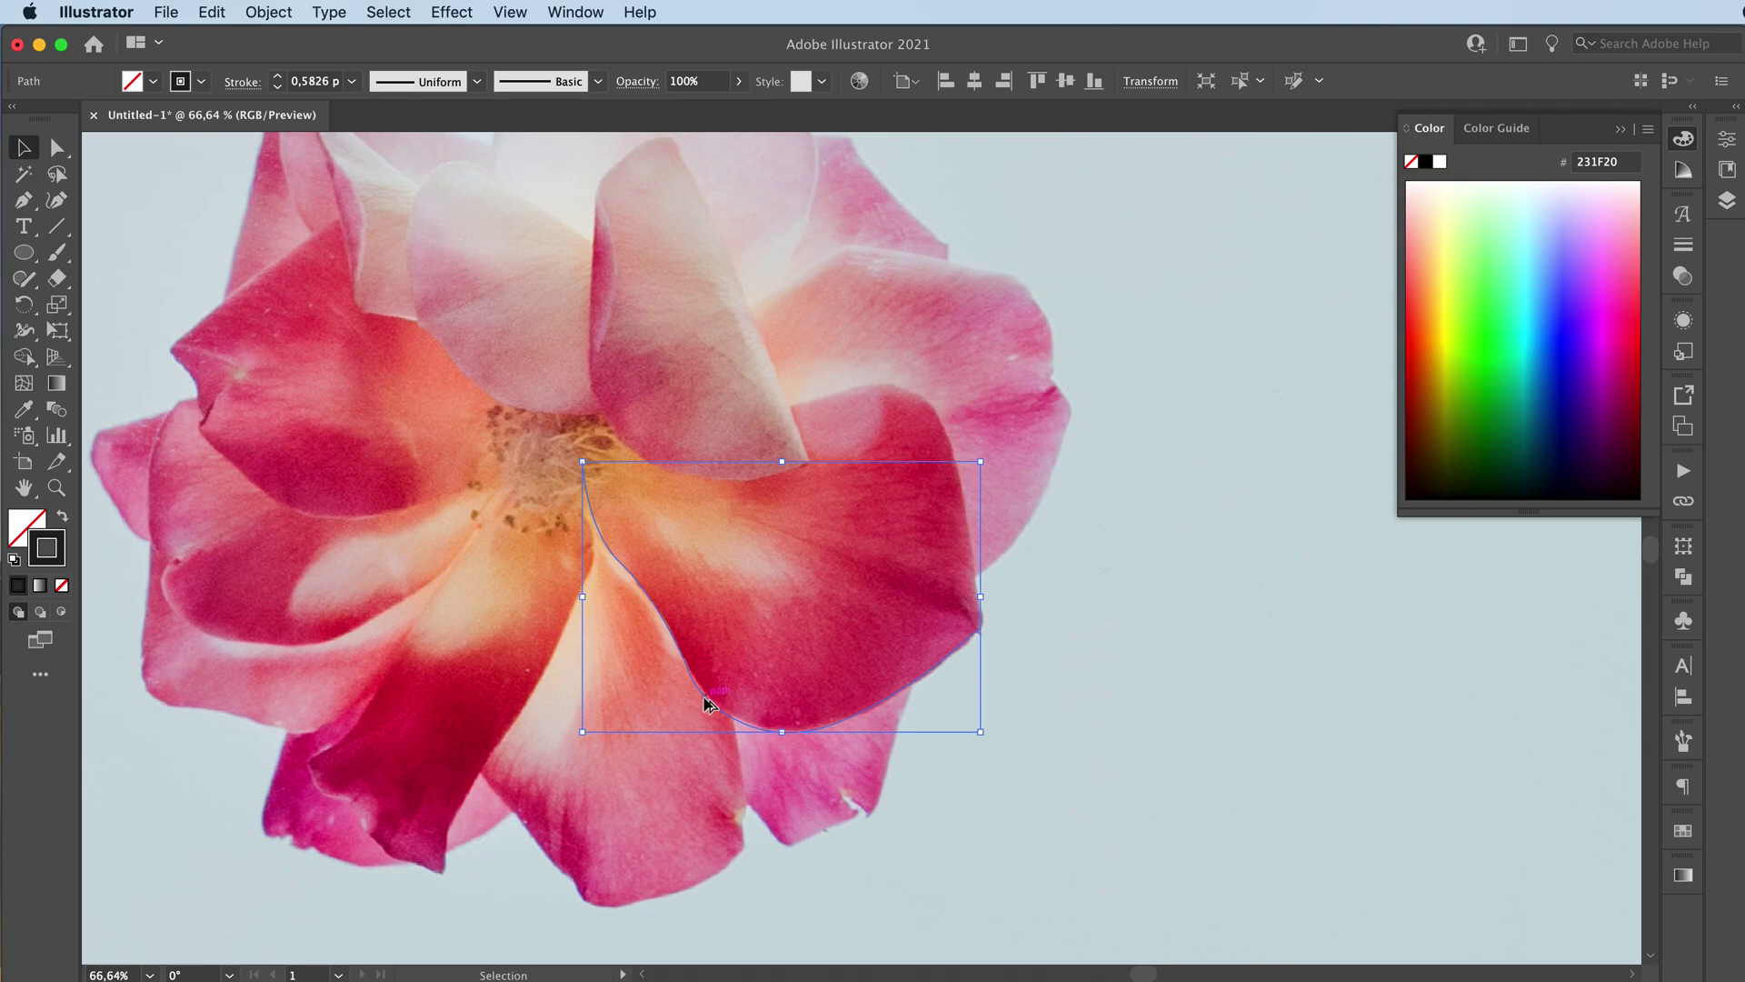
left_click_drag(703, 696, 792, 513)
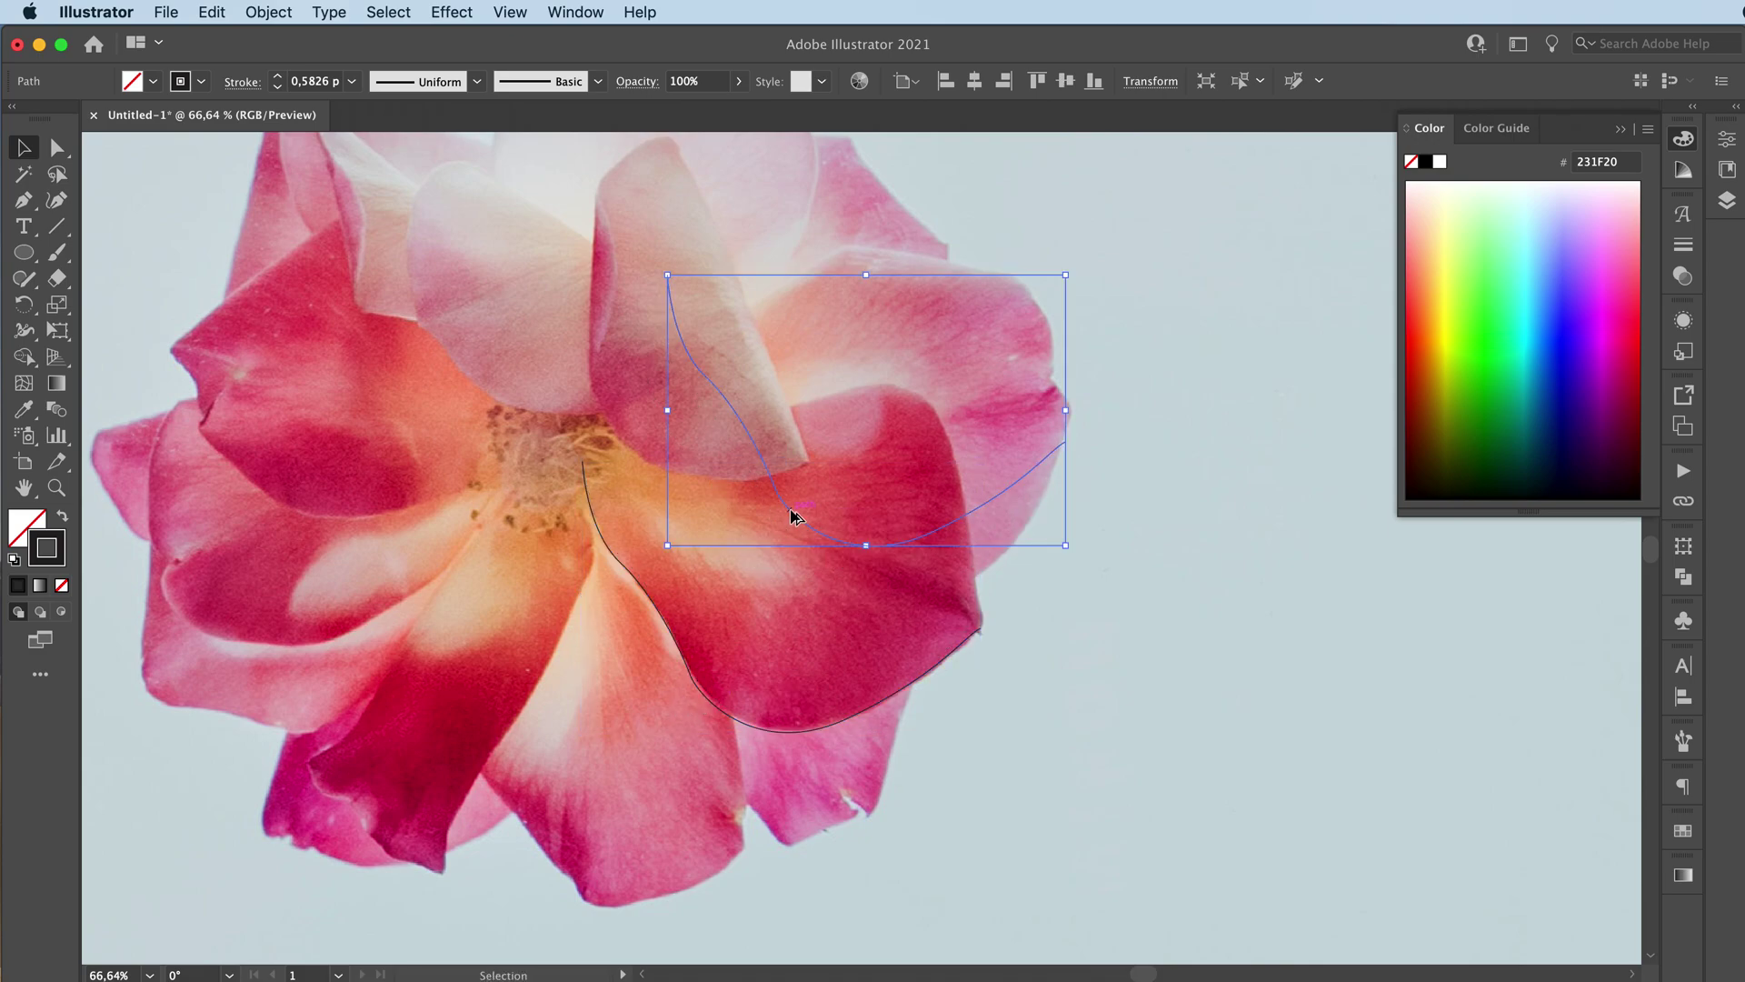
- Reflect the copied curve across the horizontal axis
left_click(269, 12)
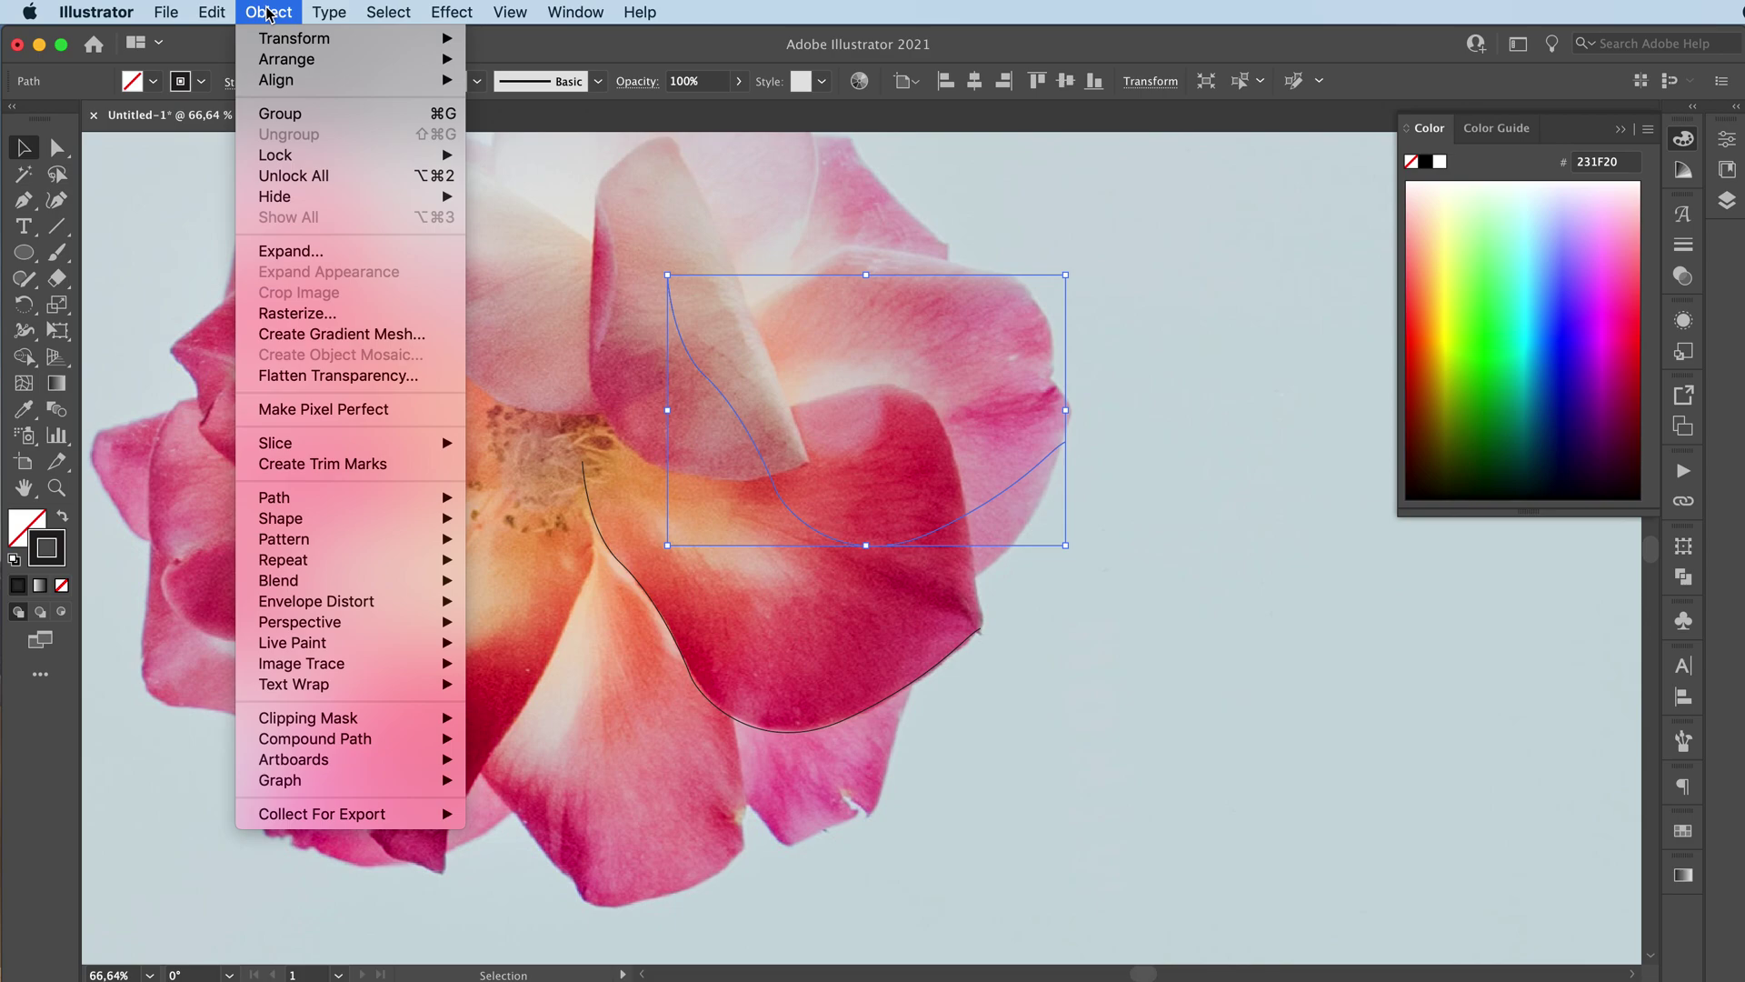
mouse_move(278, 38)
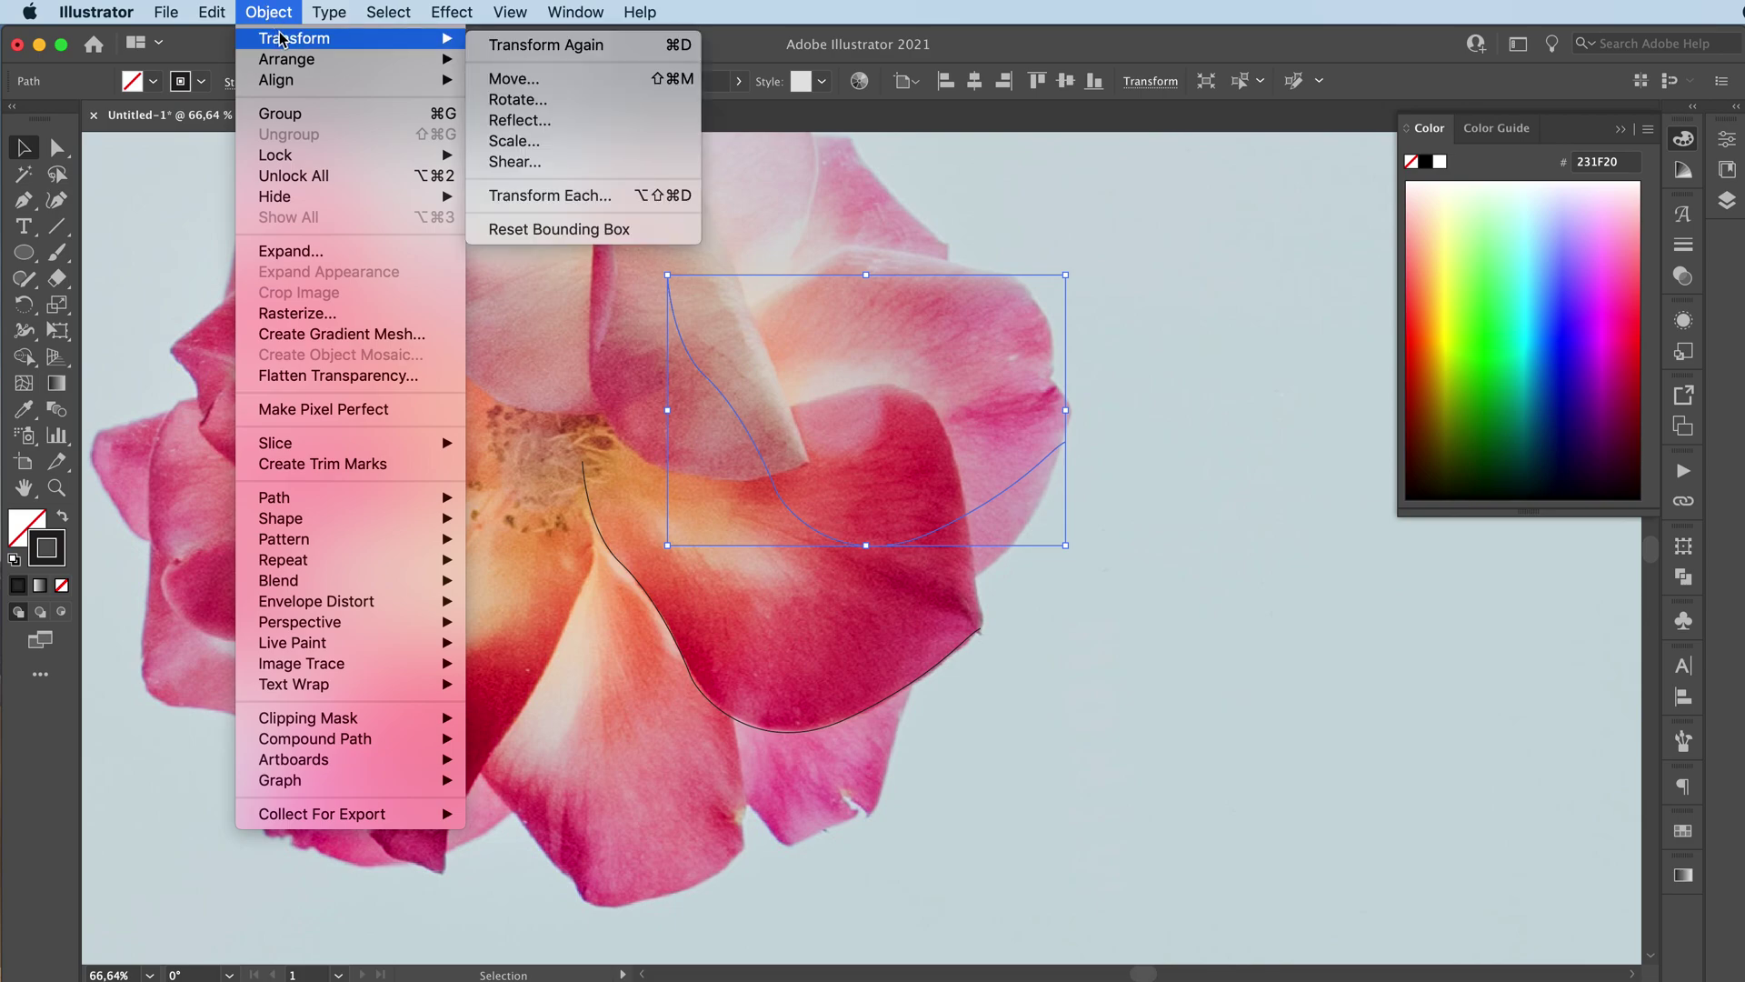
left_click(579, 127)
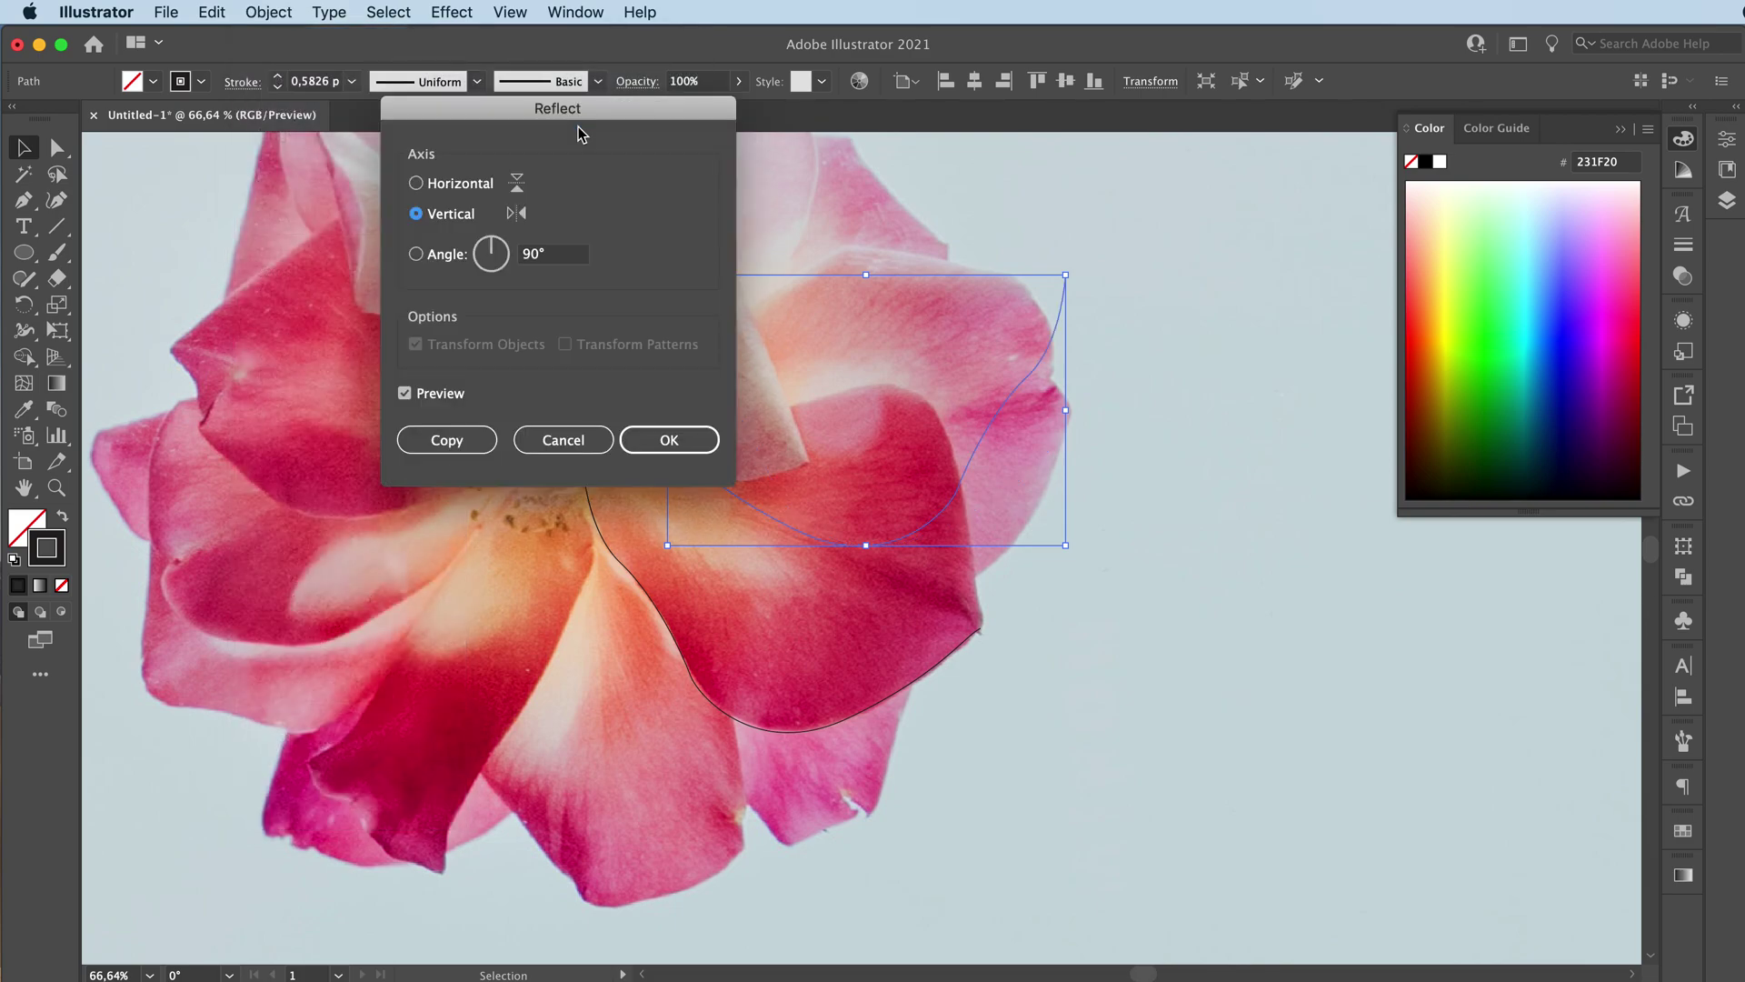
left_click(416, 184)
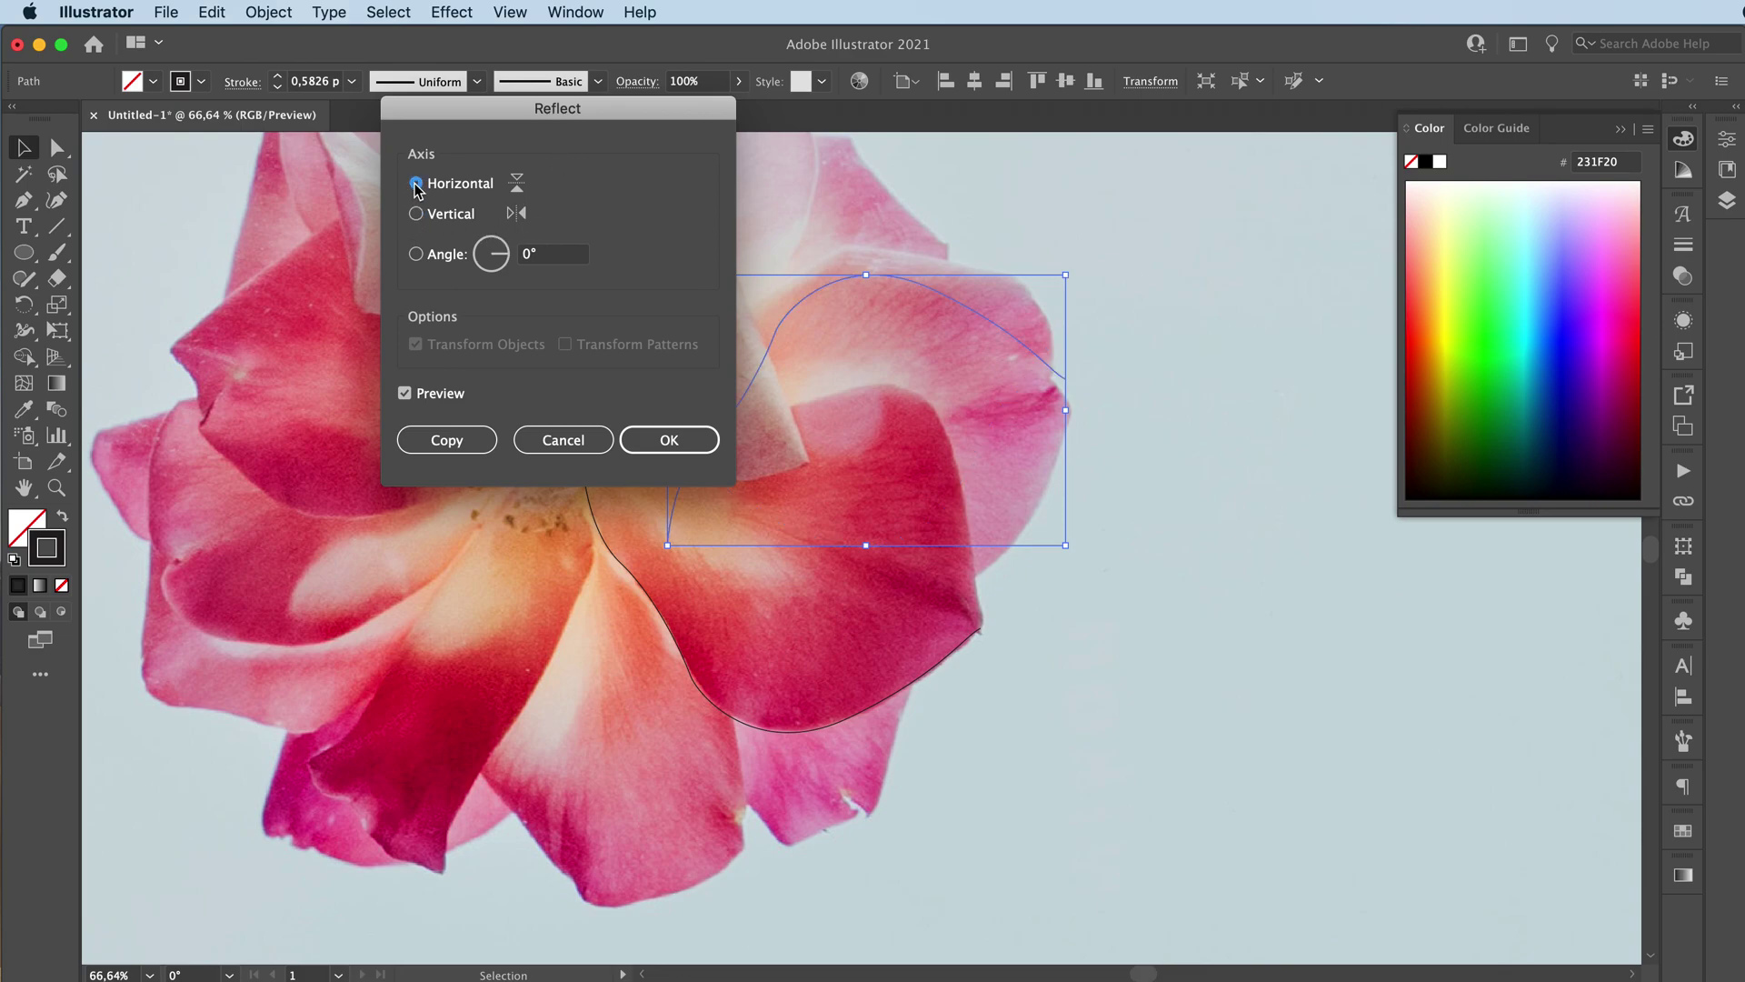
left_click(685, 432)
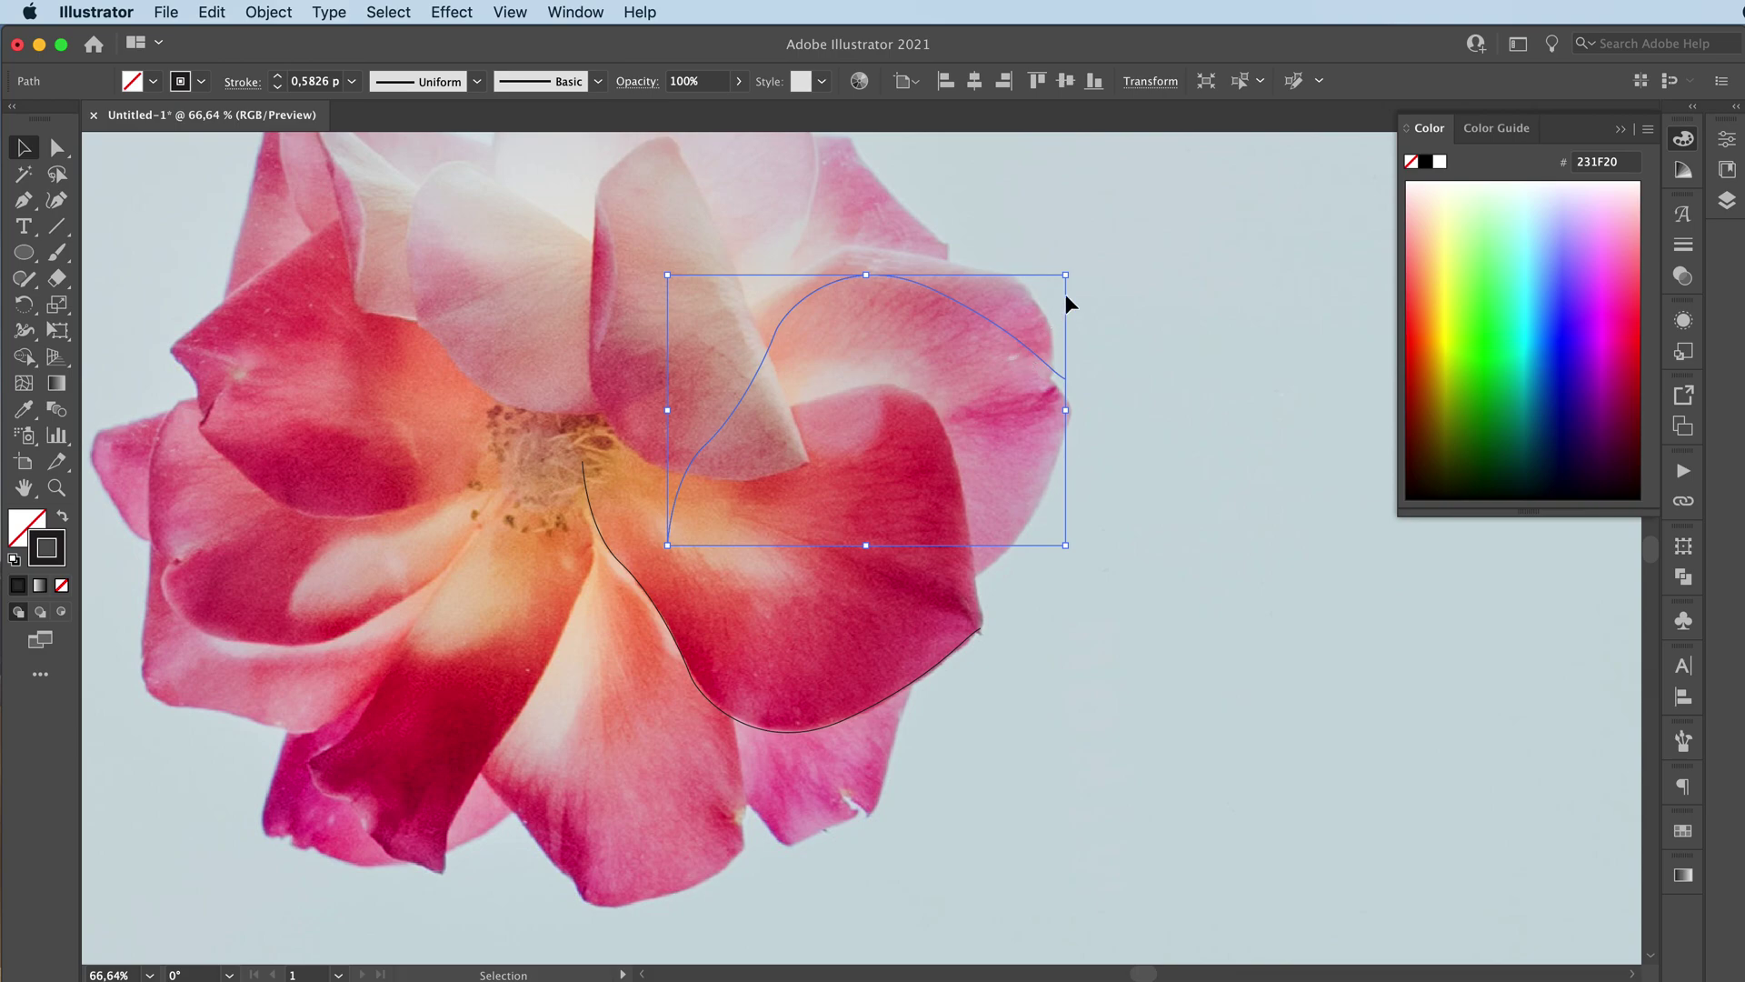
- Rotate the flipped copy roughly 38° clockwise and drag it down toward the flower centre
left_click_drag(1080, 263, 1122, 424)
left_click_drag(993, 389, 956, 446)
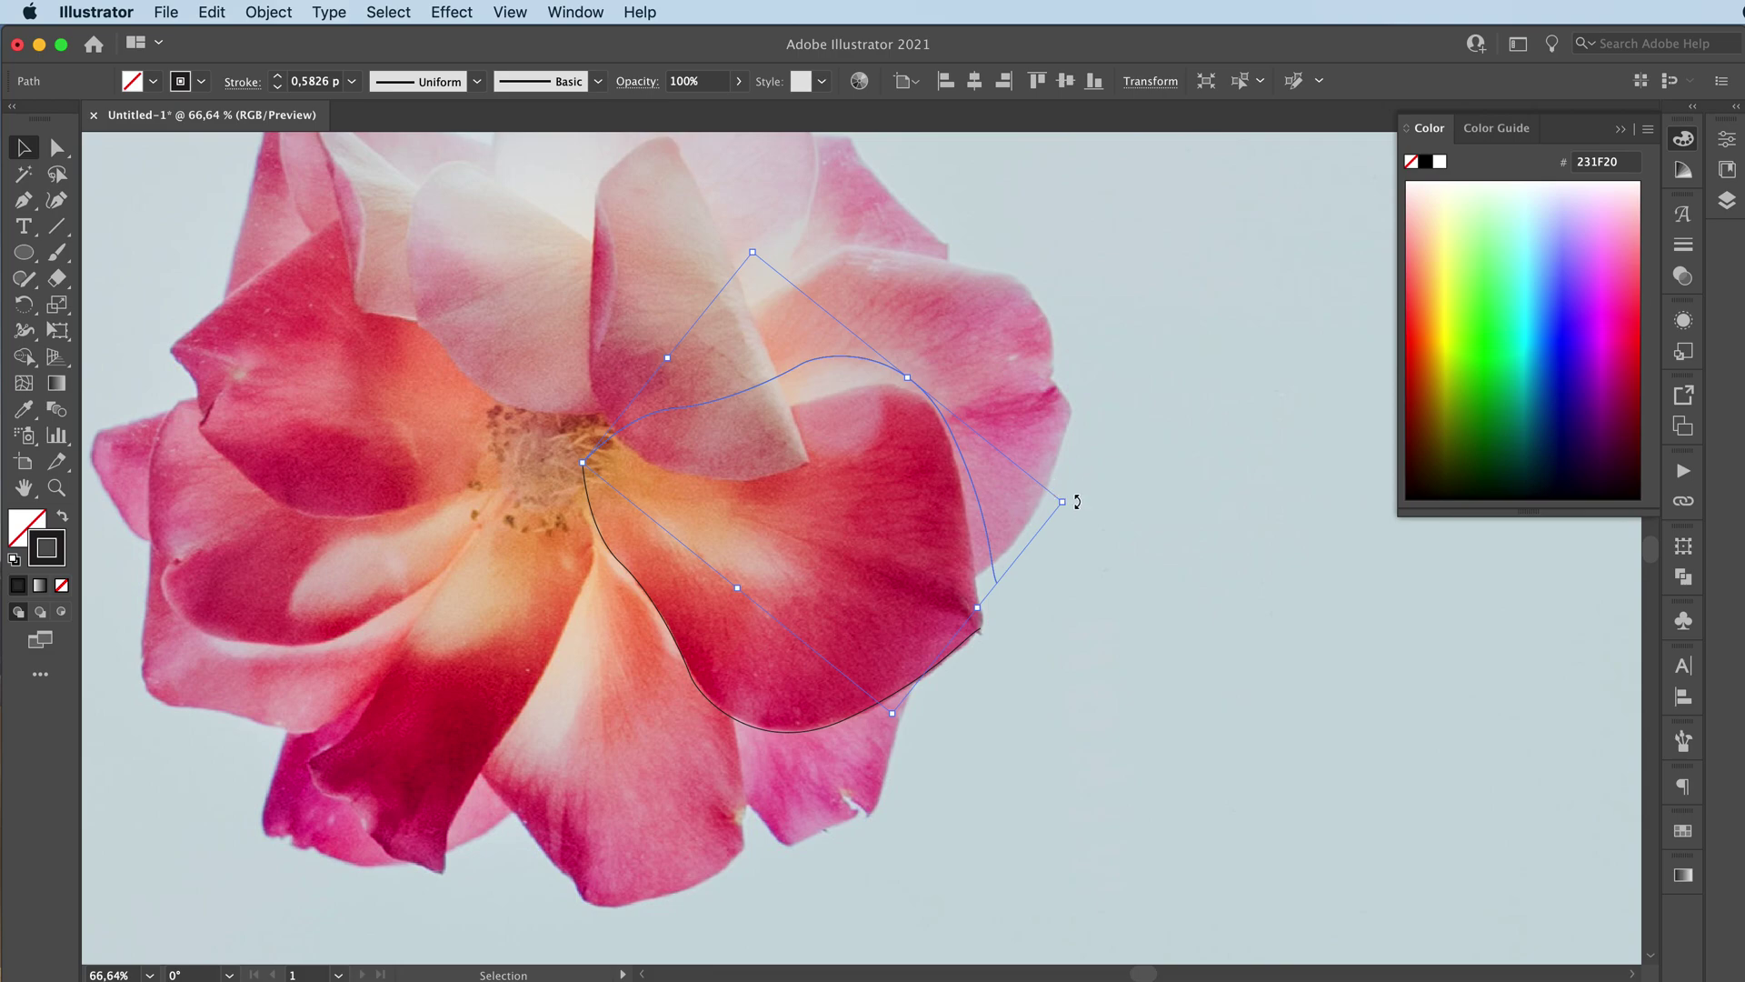
left_click_drag(1077, 499, 1076, 532)
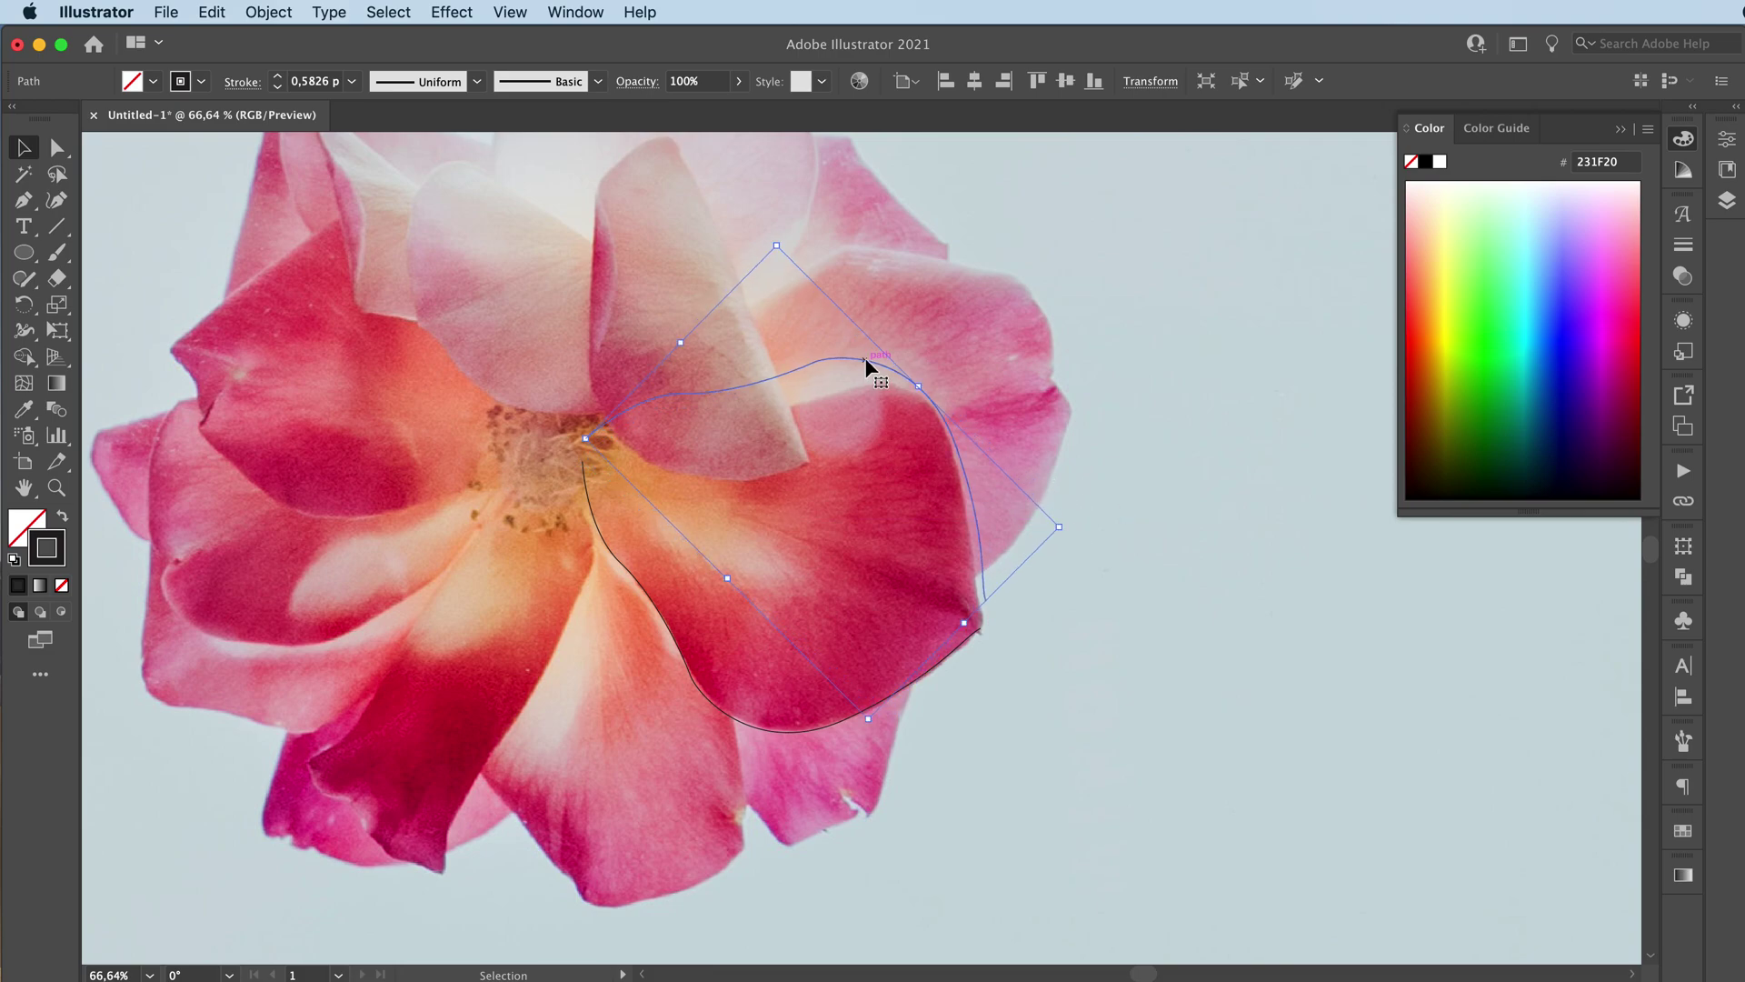
left_click_drag(865, 369, 865, 387)
- Fine-tune the copy's position and rotation so both curves meet at the centre and tip
key("z")
left_click(946, 344)
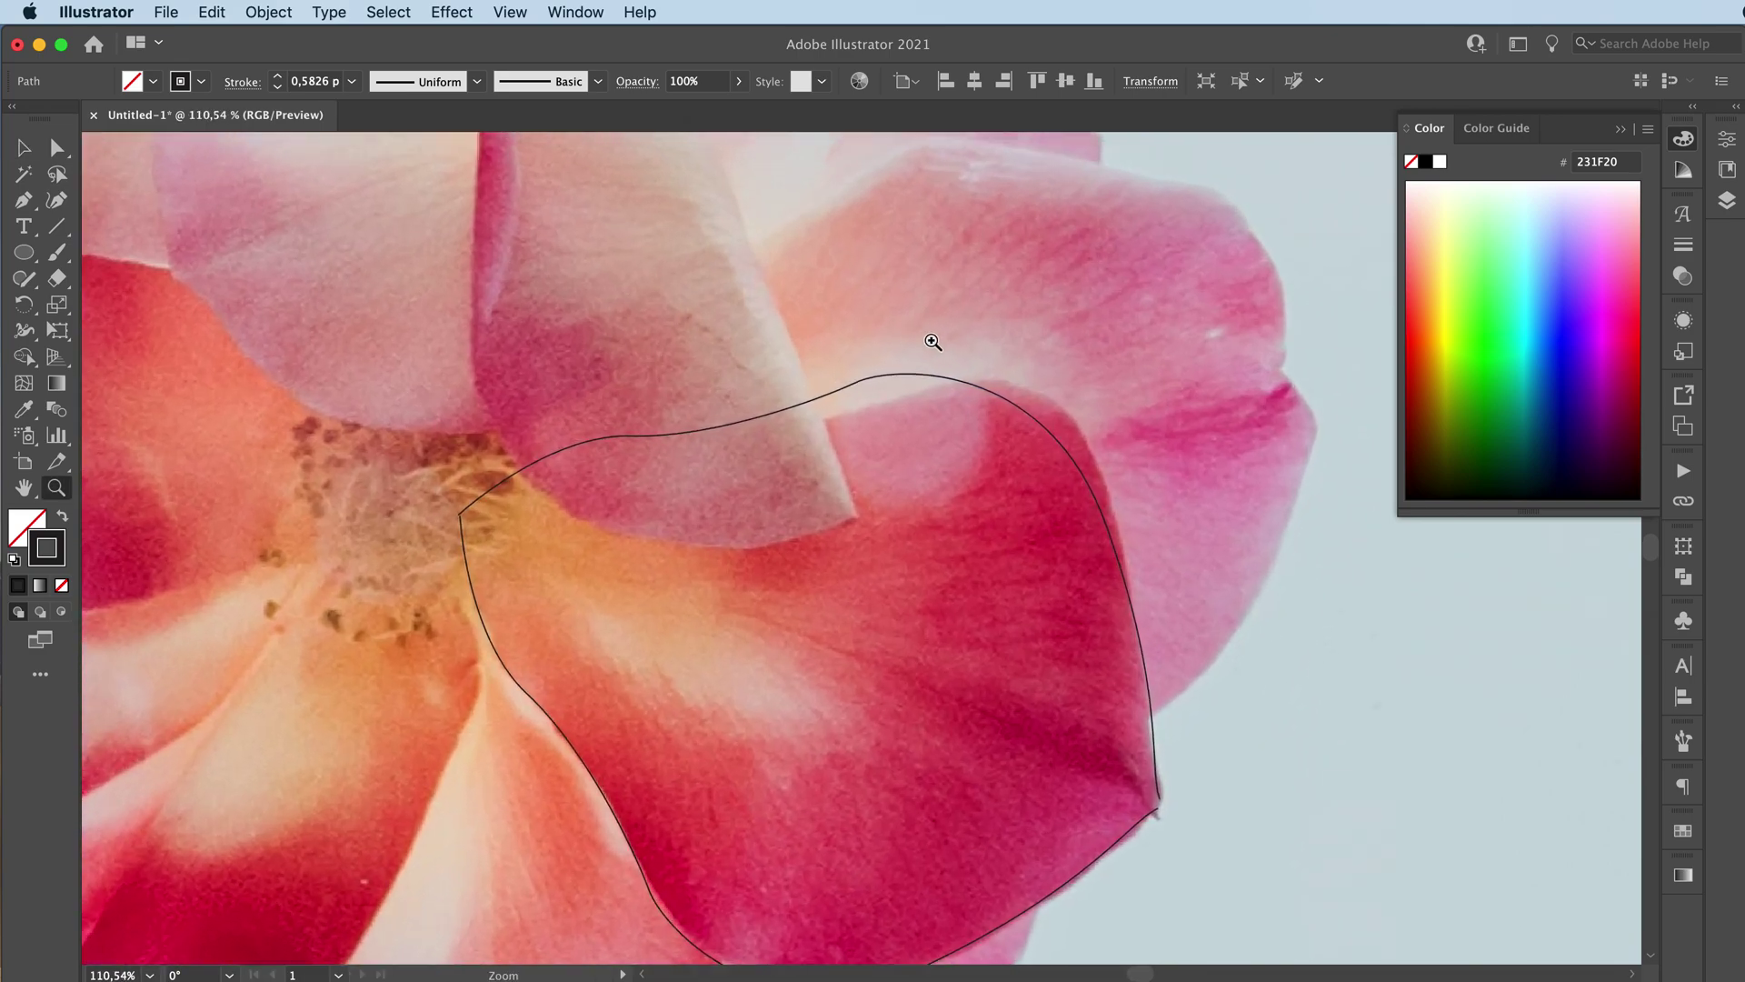
scroll(948, 341, "down", 3)
key("v")
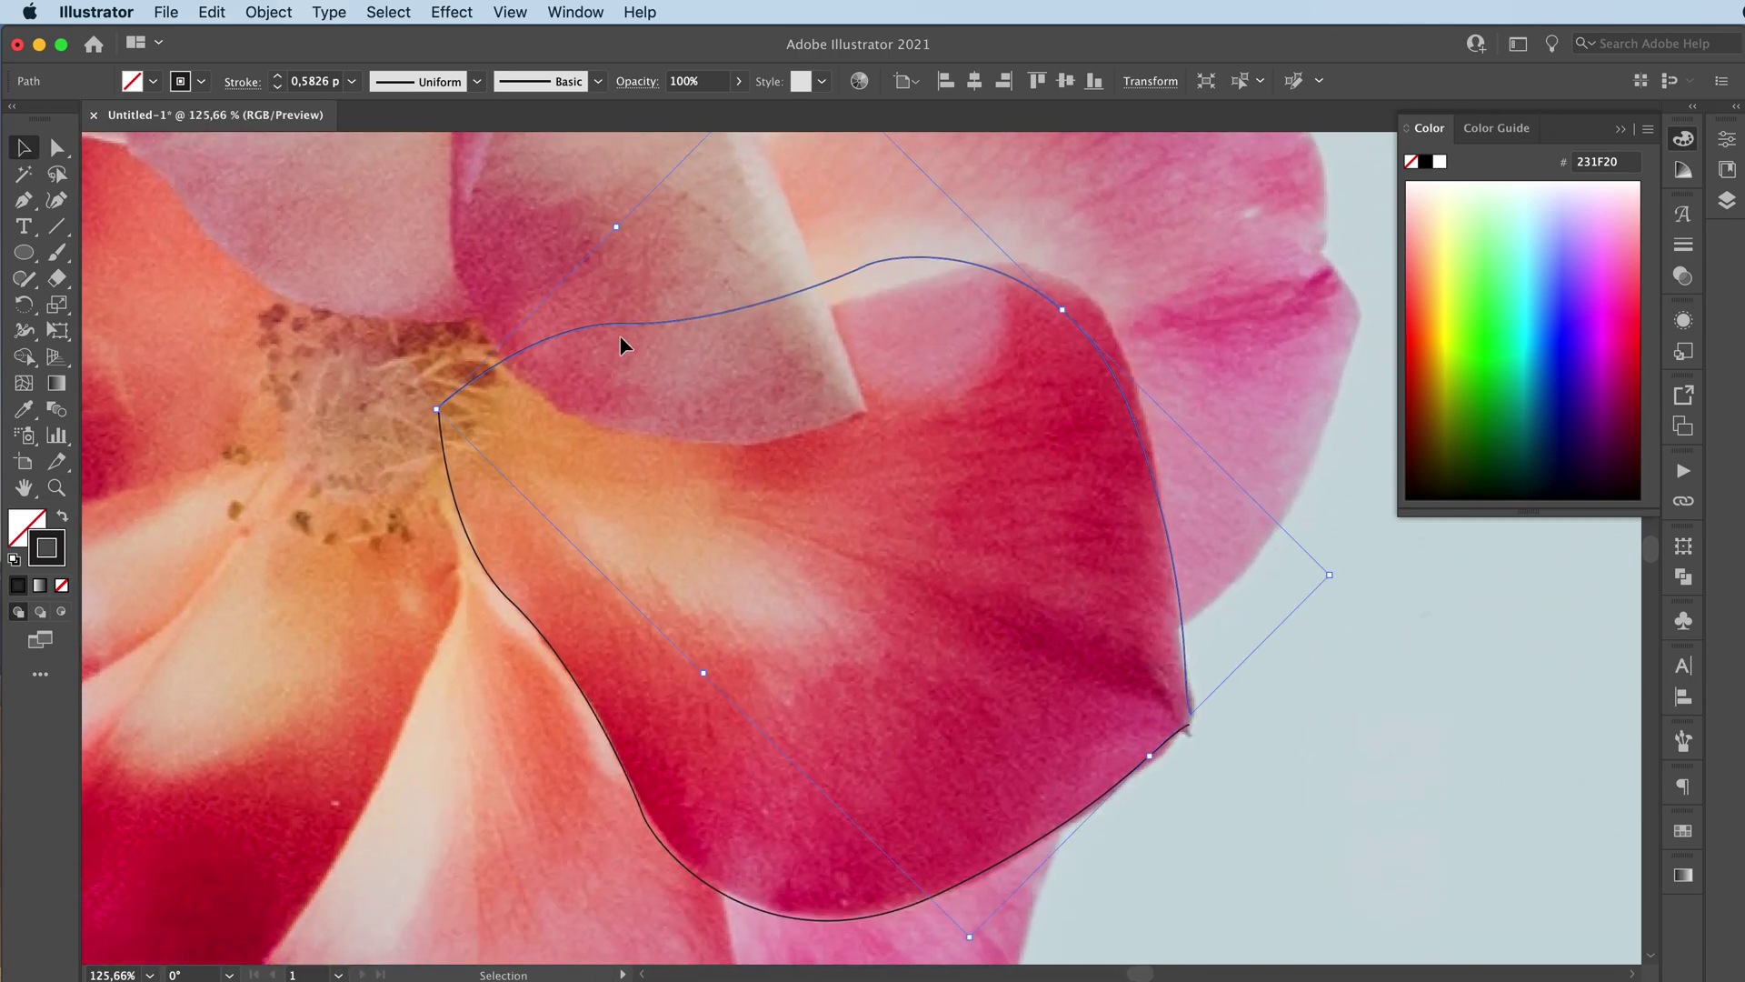
key("Right")
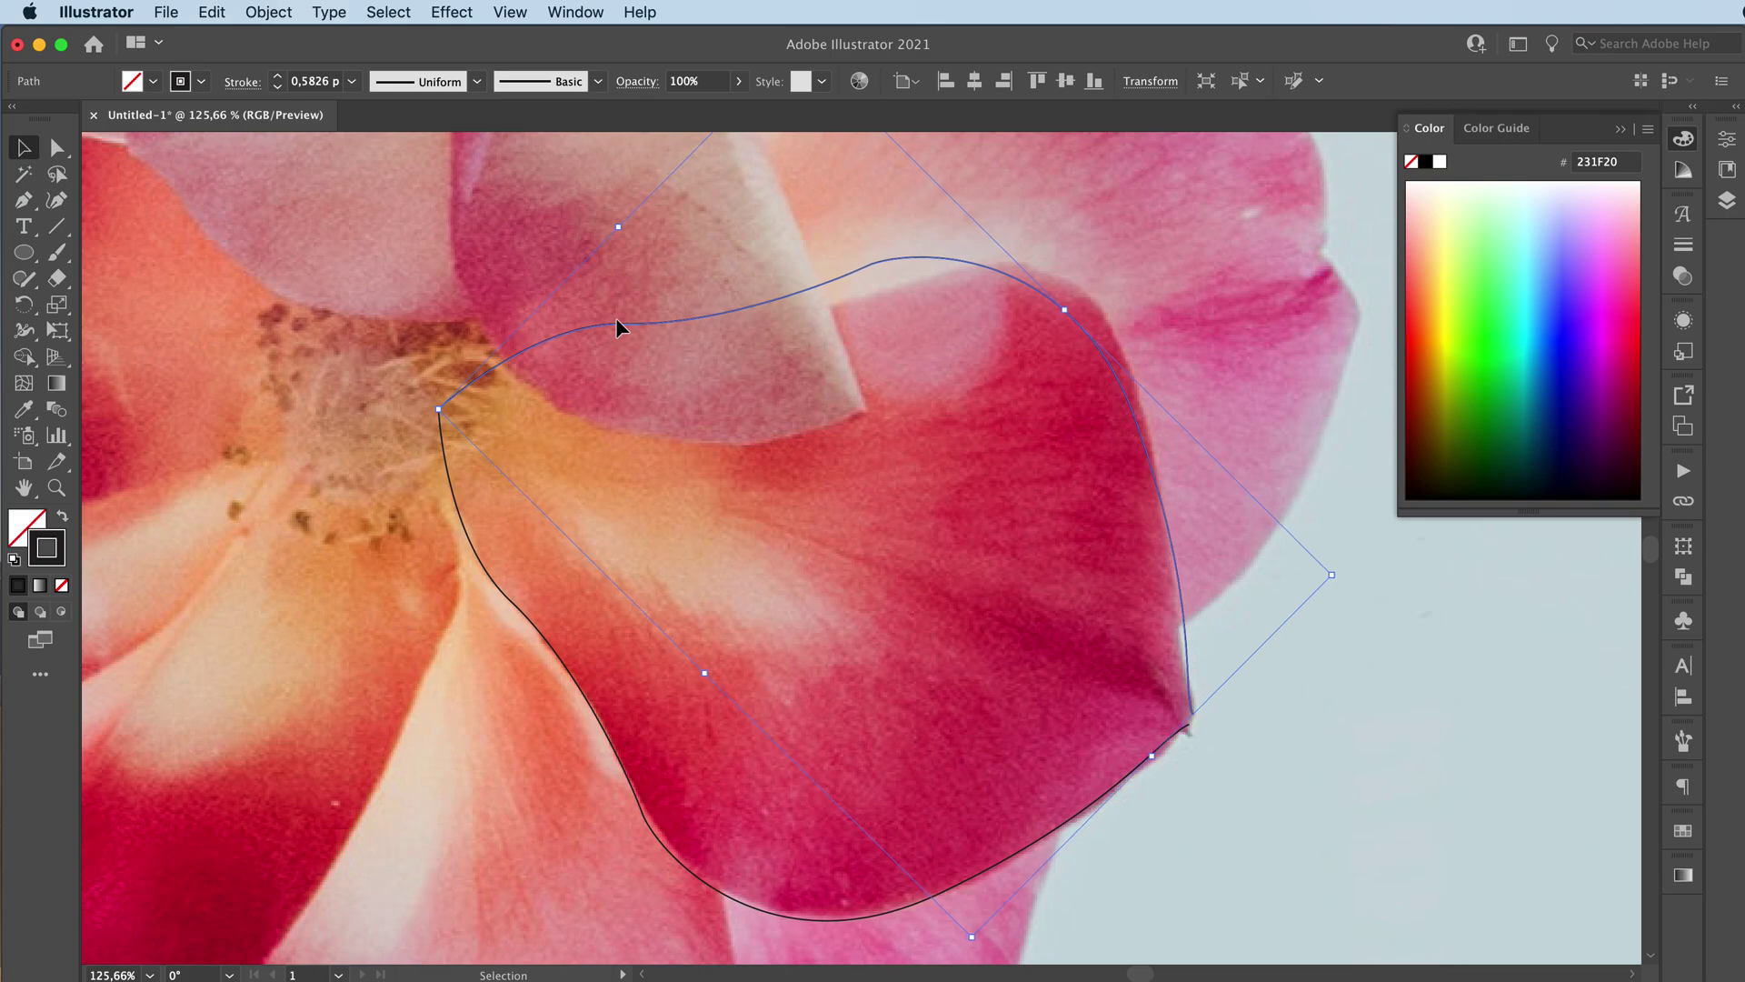
left_click_drag(1348, 580, 1345, 580)
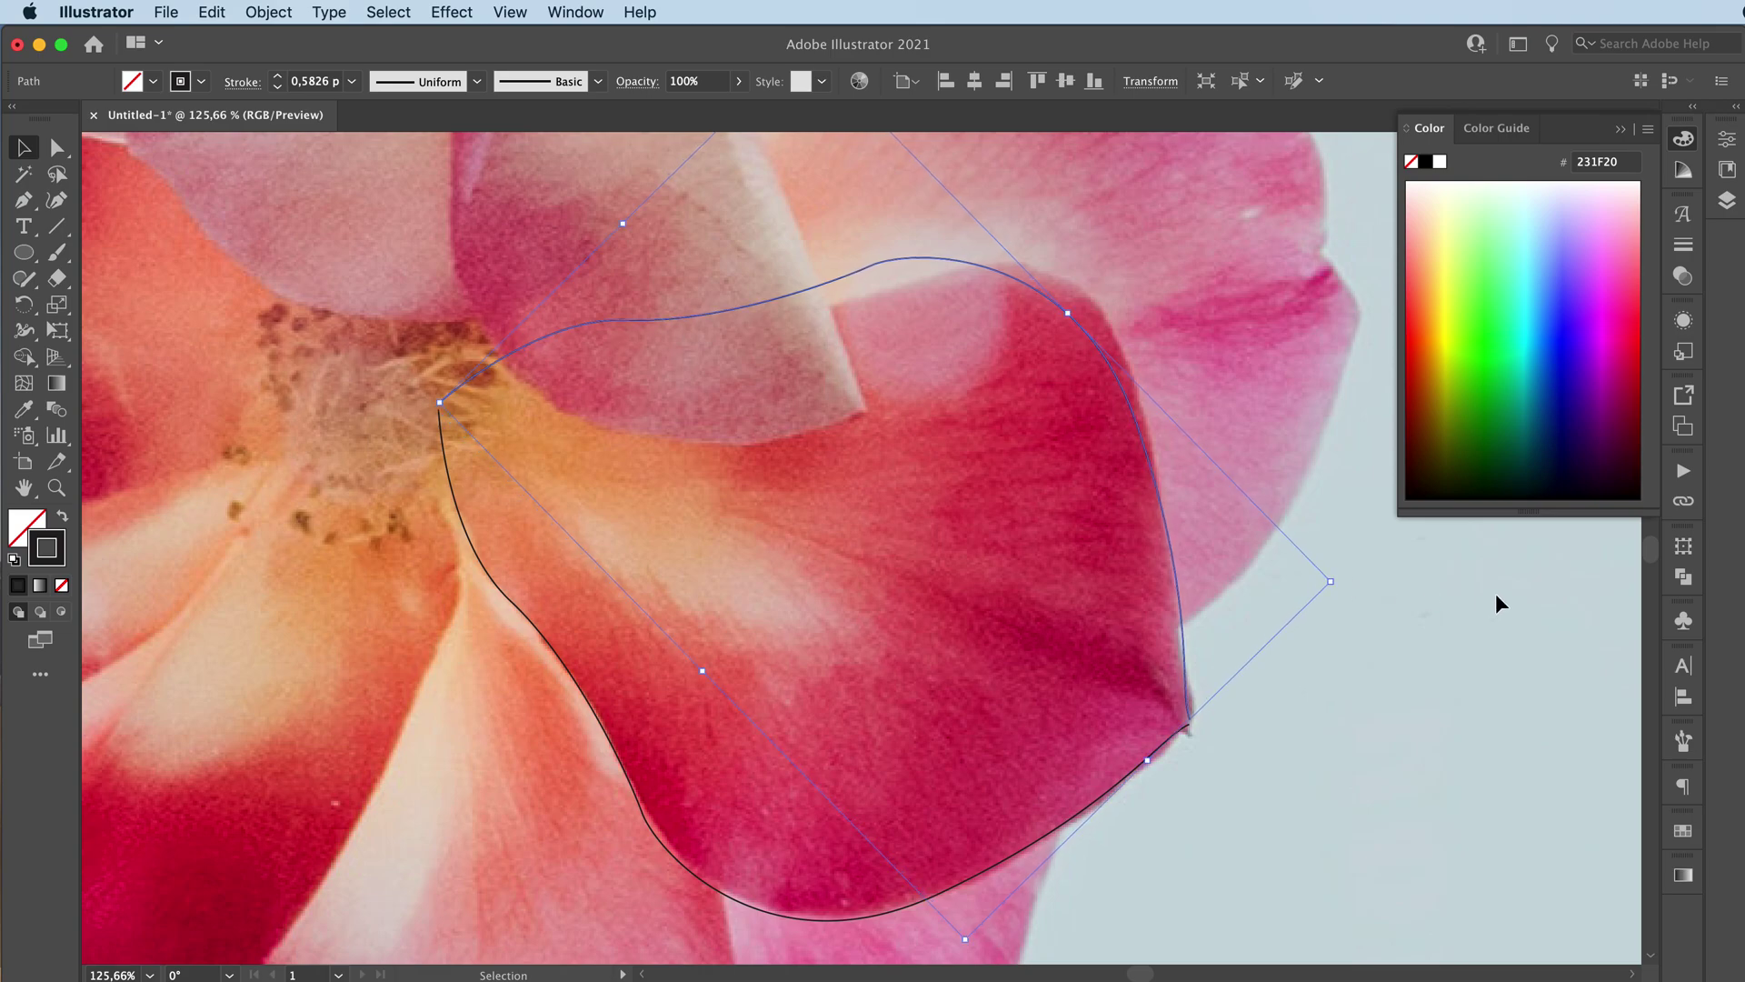
key("Down")
key("Down")
key("Left")
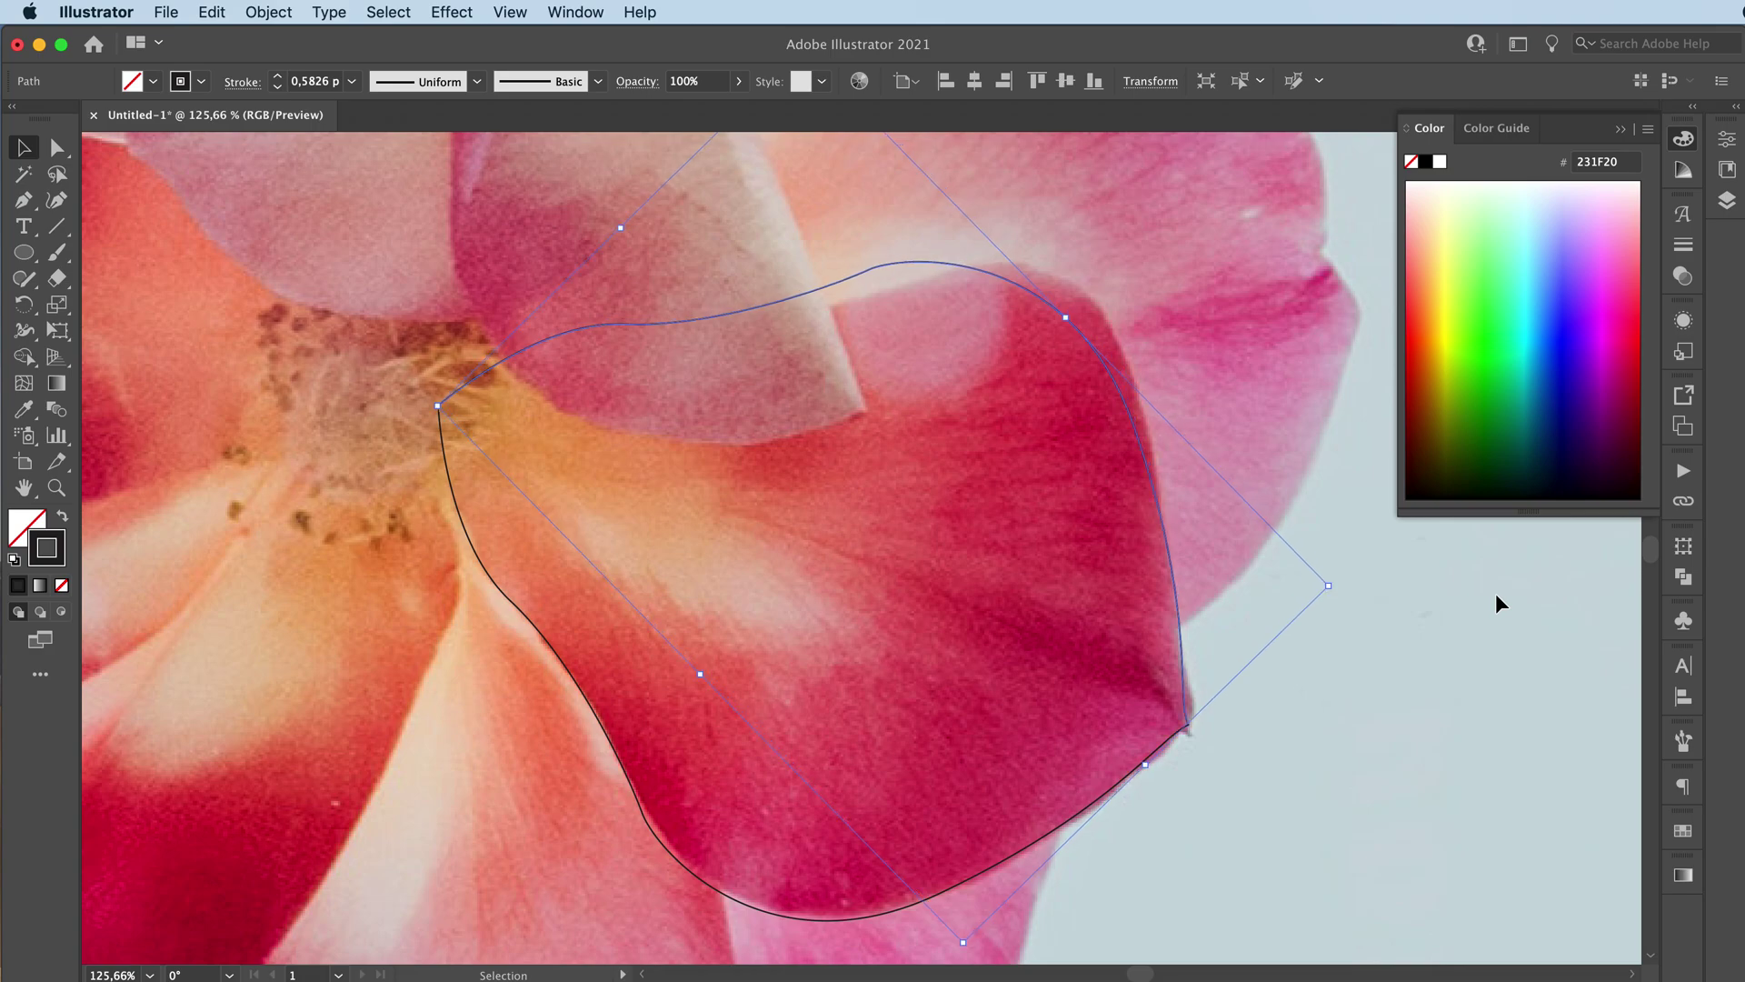
key("Down")
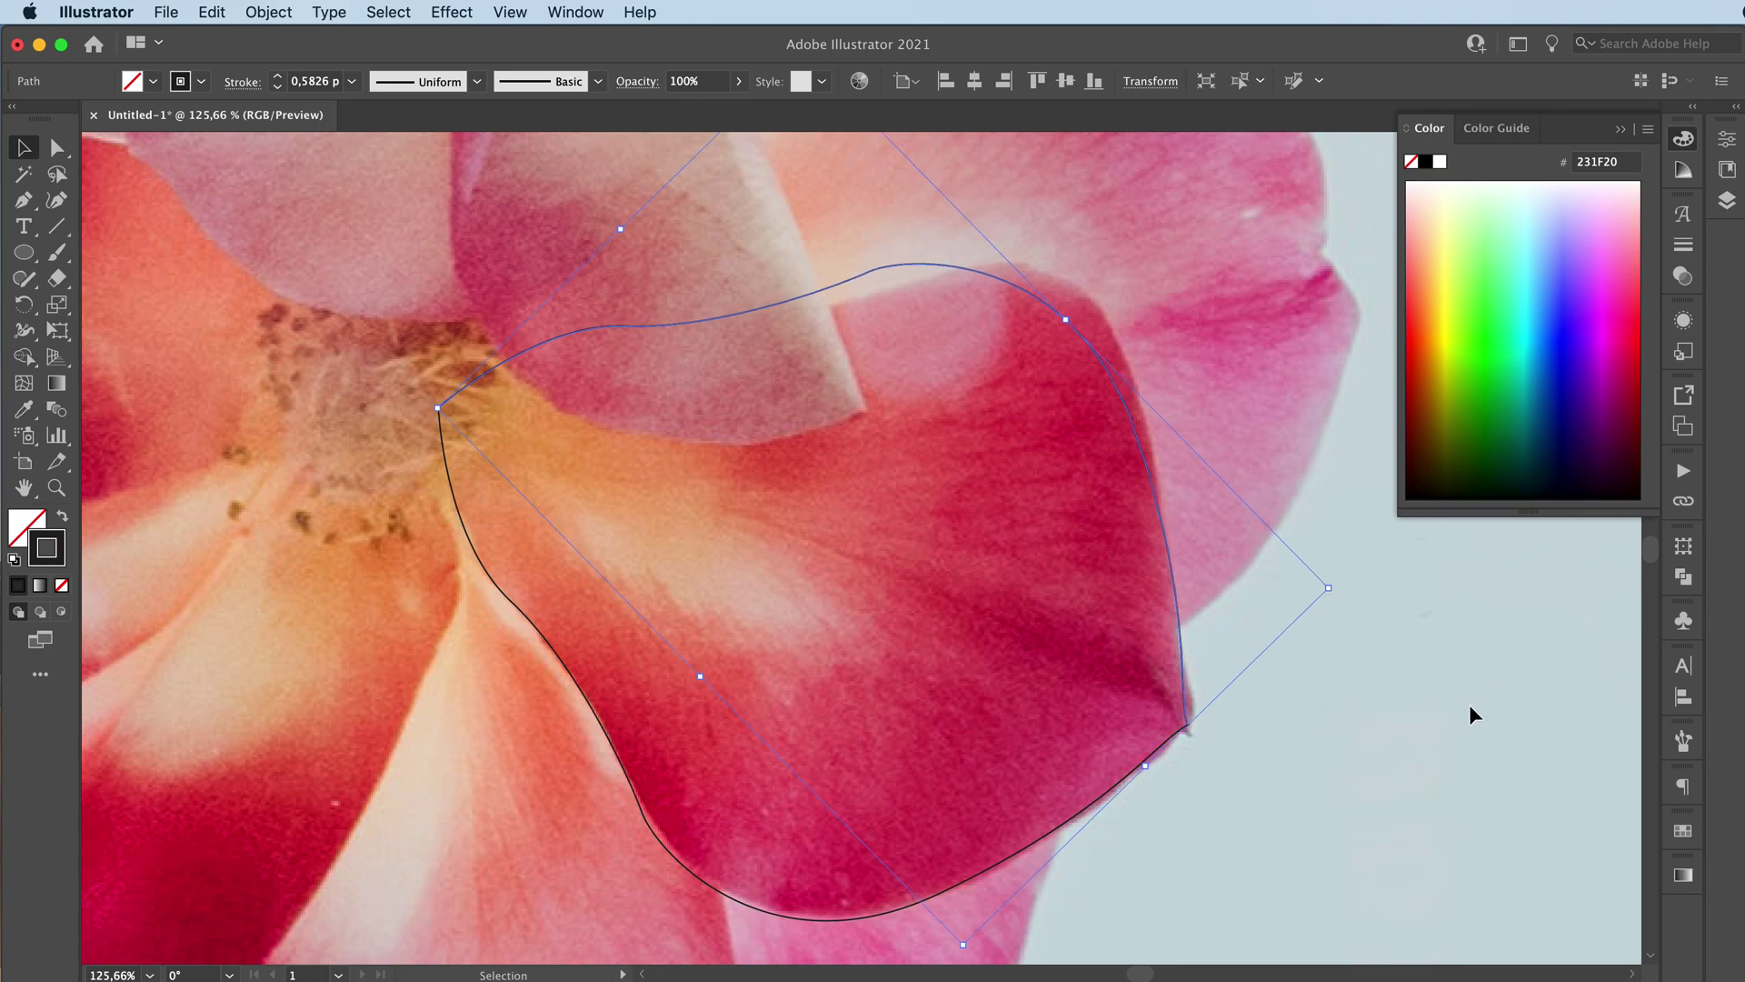
left_click(1470, 705)
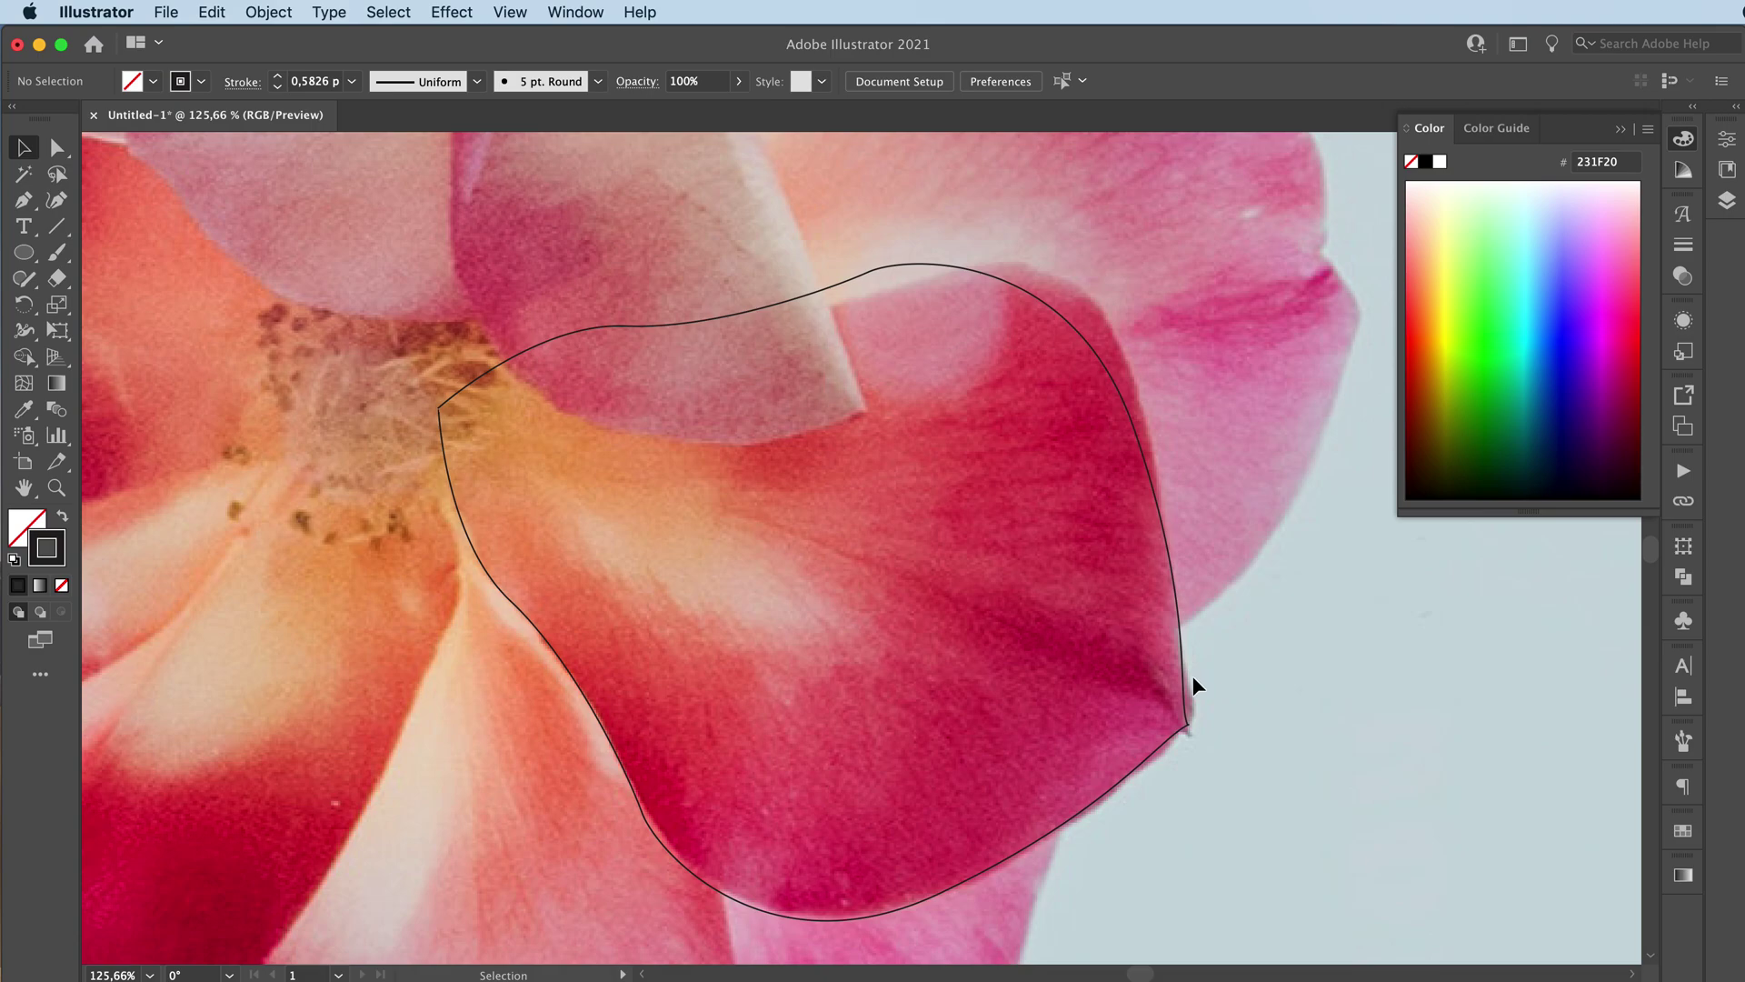
- Unlock all objects and delete the rose reference photo
key("z")
scroll(1130, 712, "down", 10)
scroll(1273, 697, "right", 10)
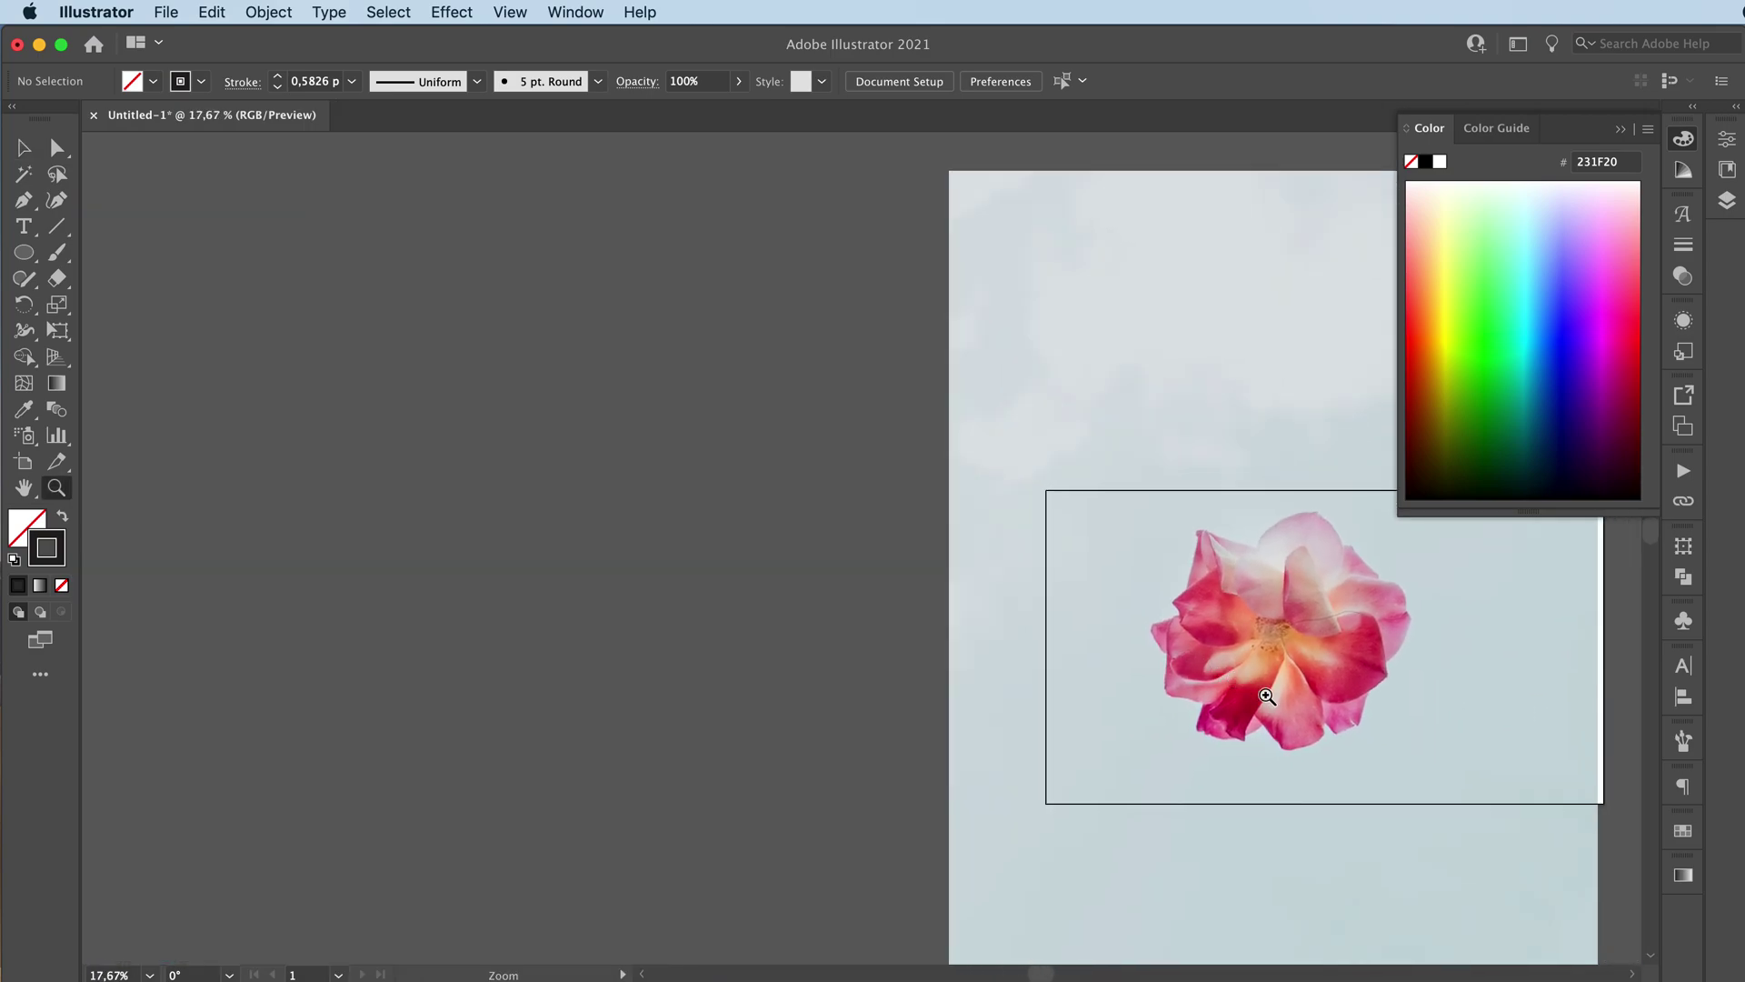
key("v")
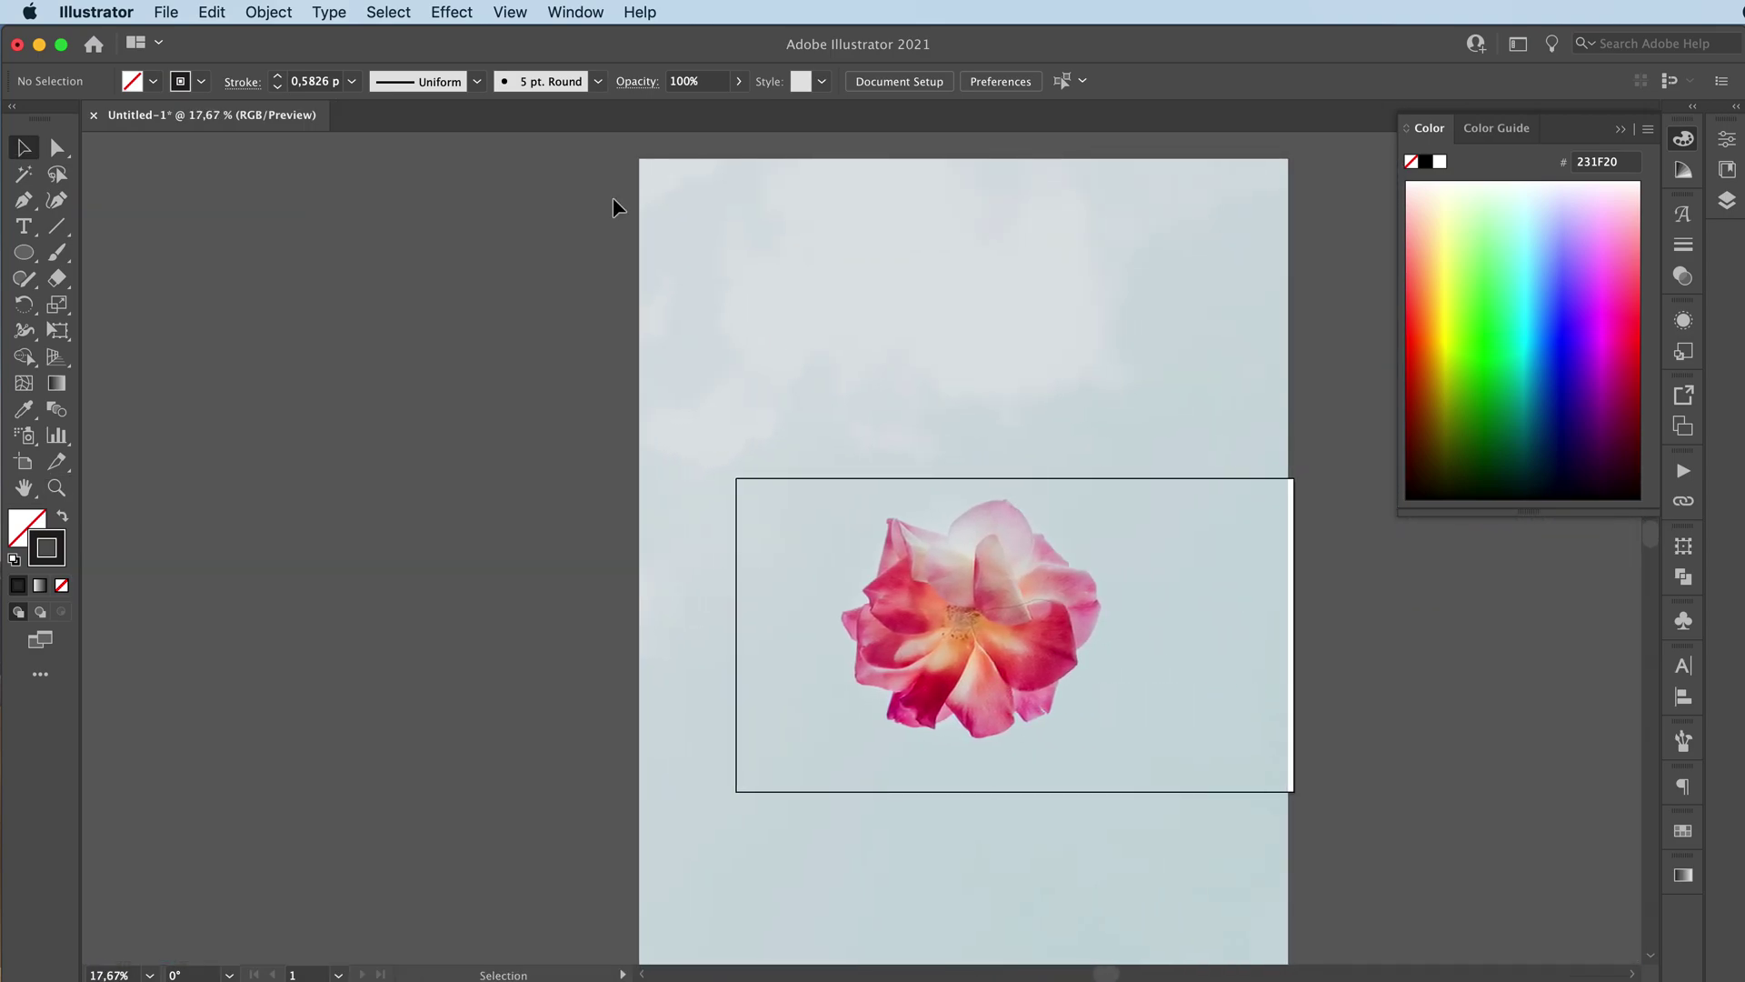
left_click(271, 13)
left_click(397, 175)
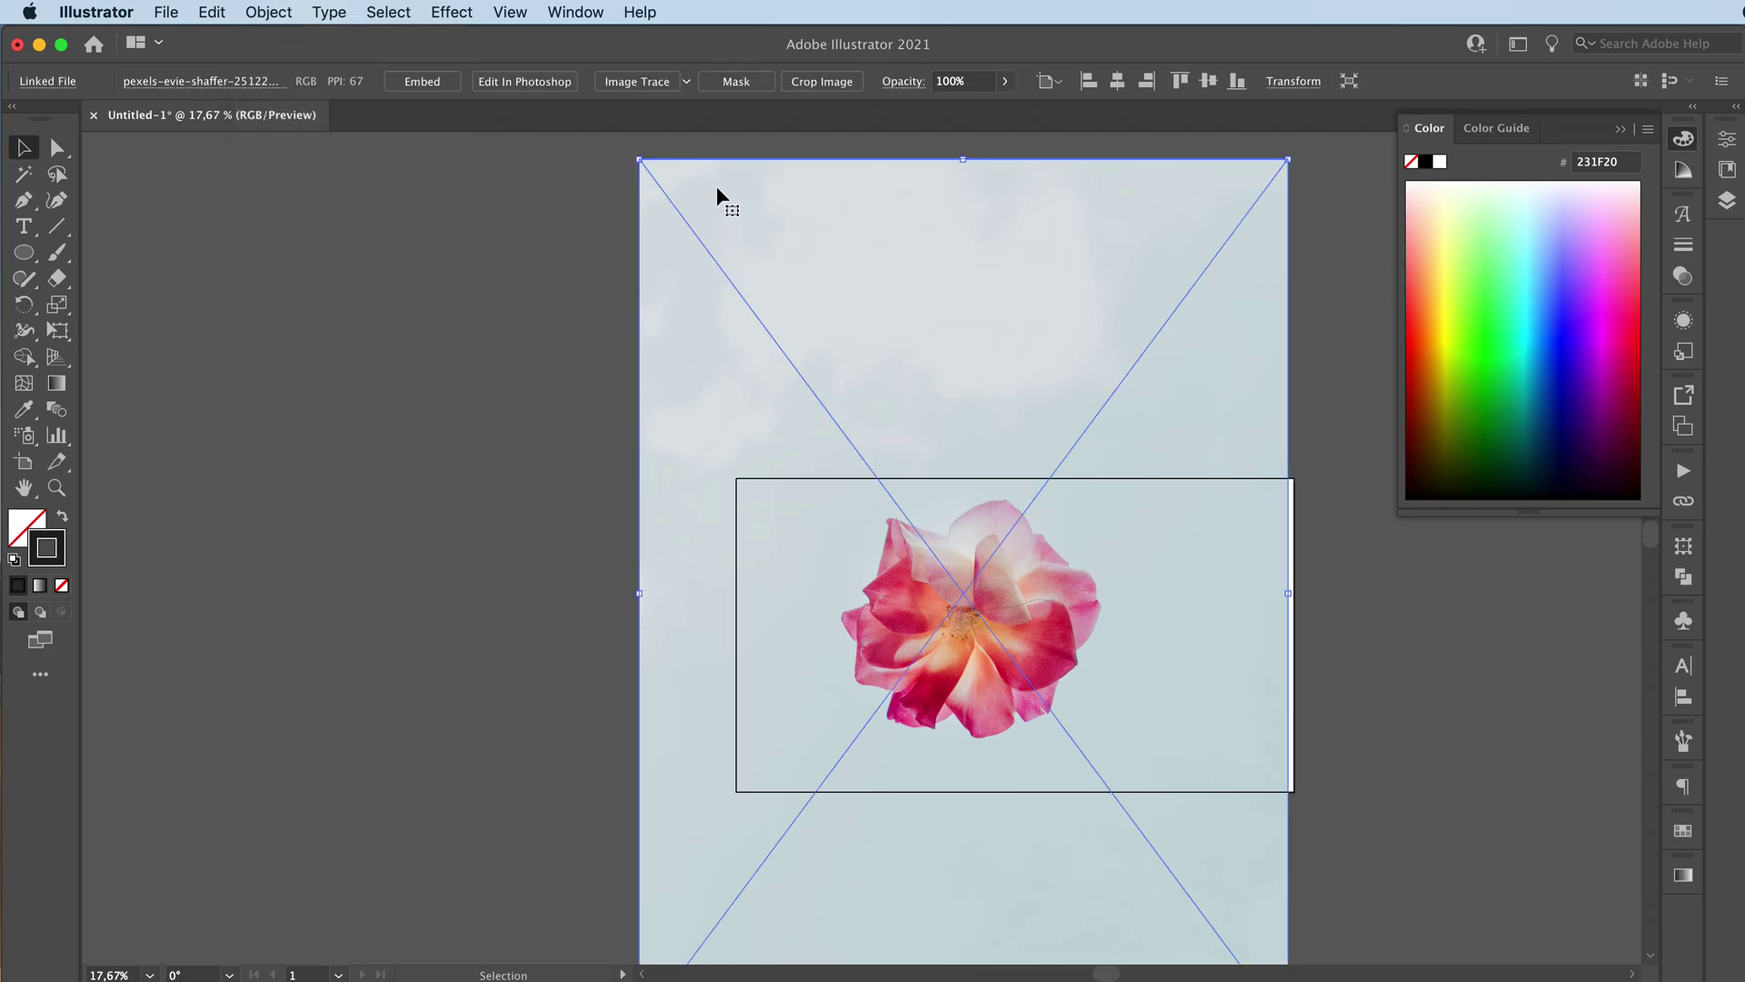
key("Delete")
- Zoom back in on the artboard and select the petal outline paths
scroll(738, 391, "right", 2)
scroll(737, 399, "right", 2)
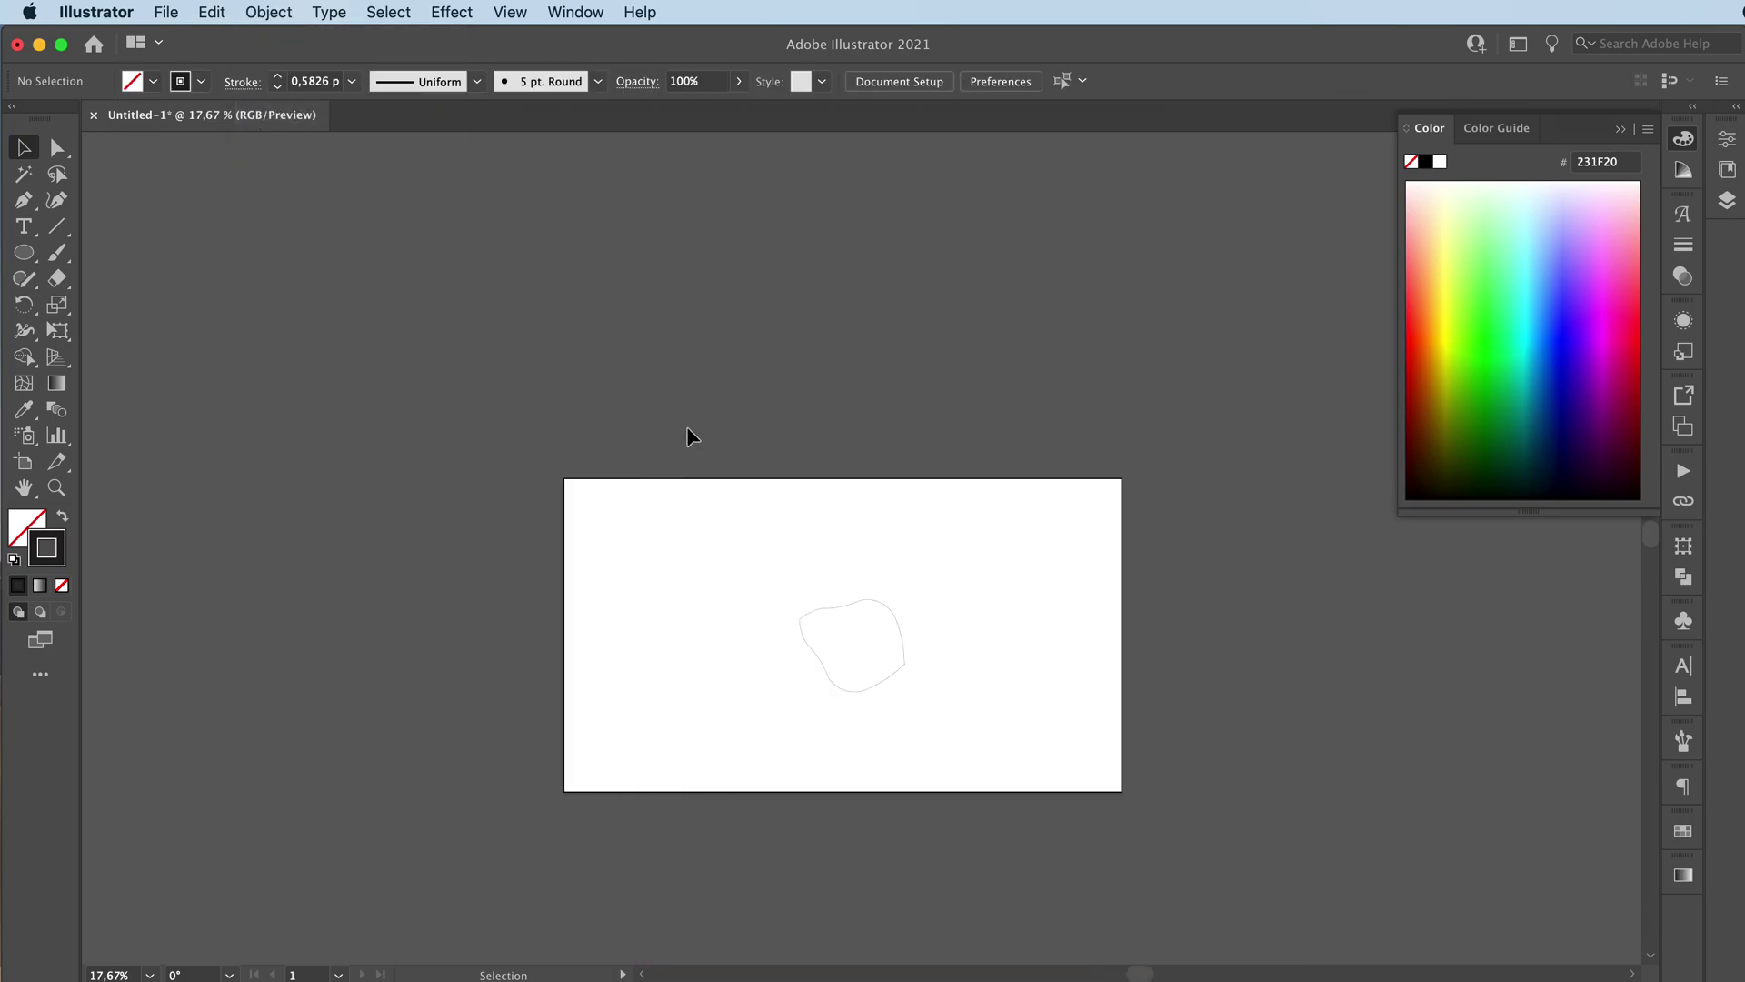
key("z")
left_click_drag(859, 542, 982, 518)
scroll(980, 520, "down", 3)
key("v")
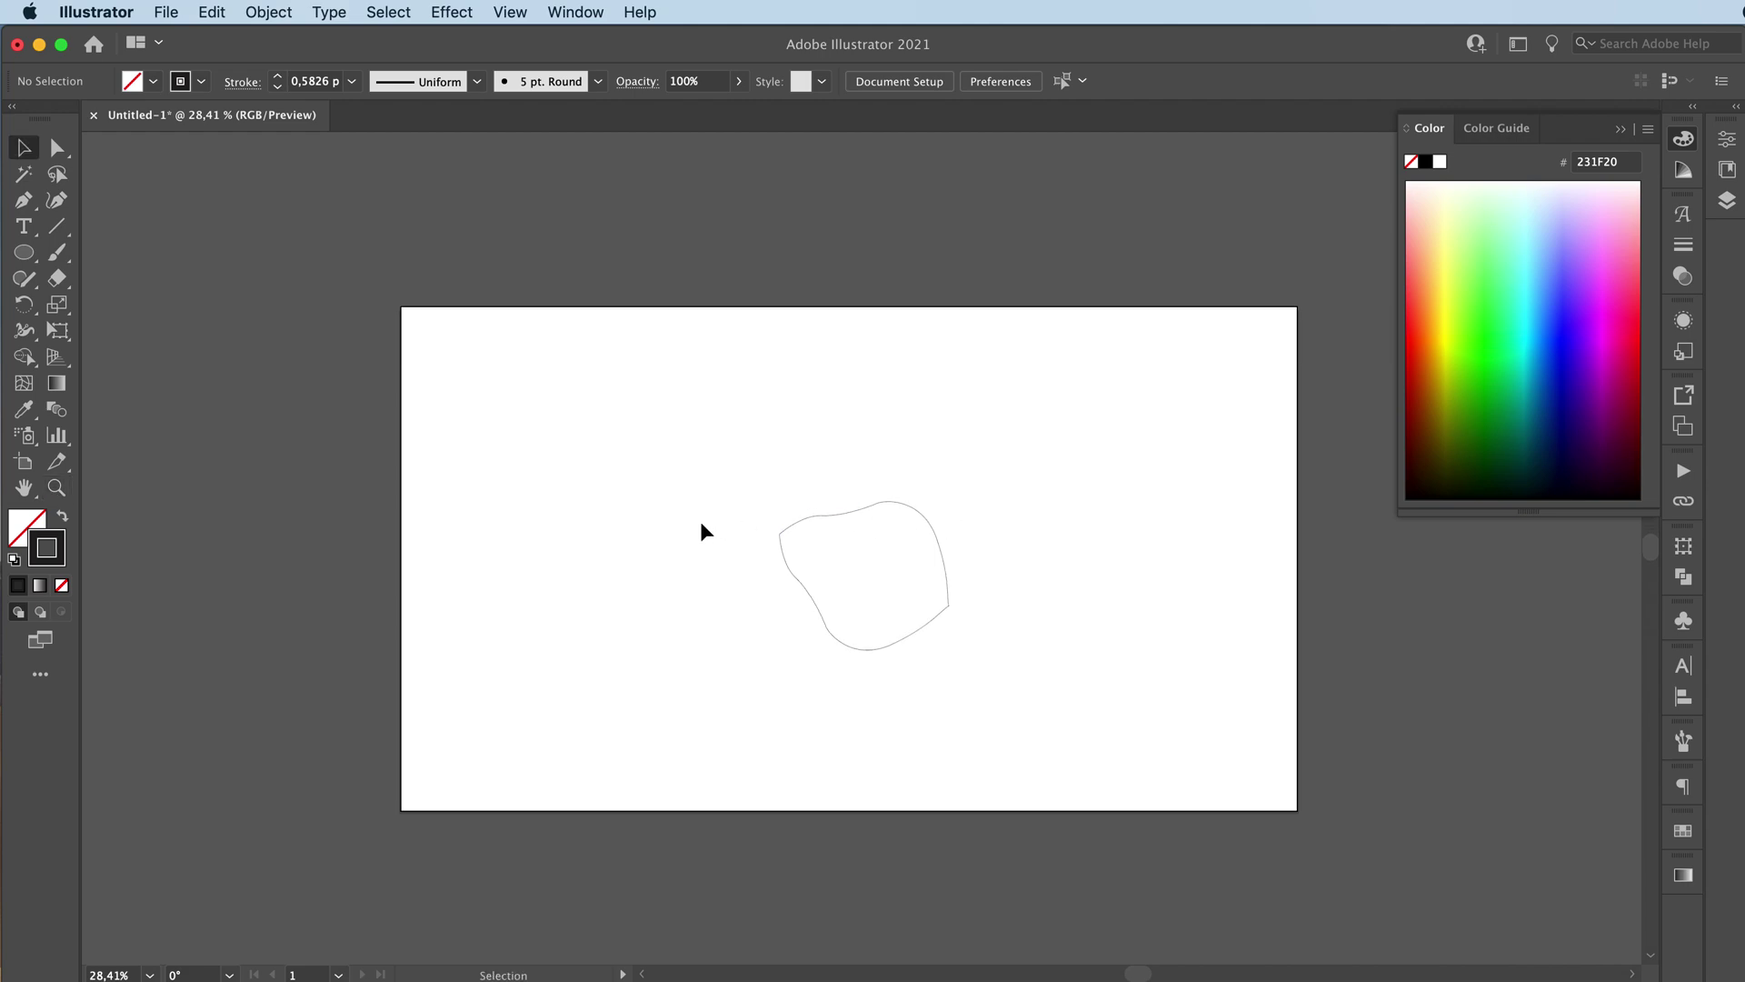
left_click_drag(682, 467, 1072, 678)
- Move the petal outline right and give it Width Profile 5 with a 2 pt stroke
left_click_drag(900, 504, 1109, 520)
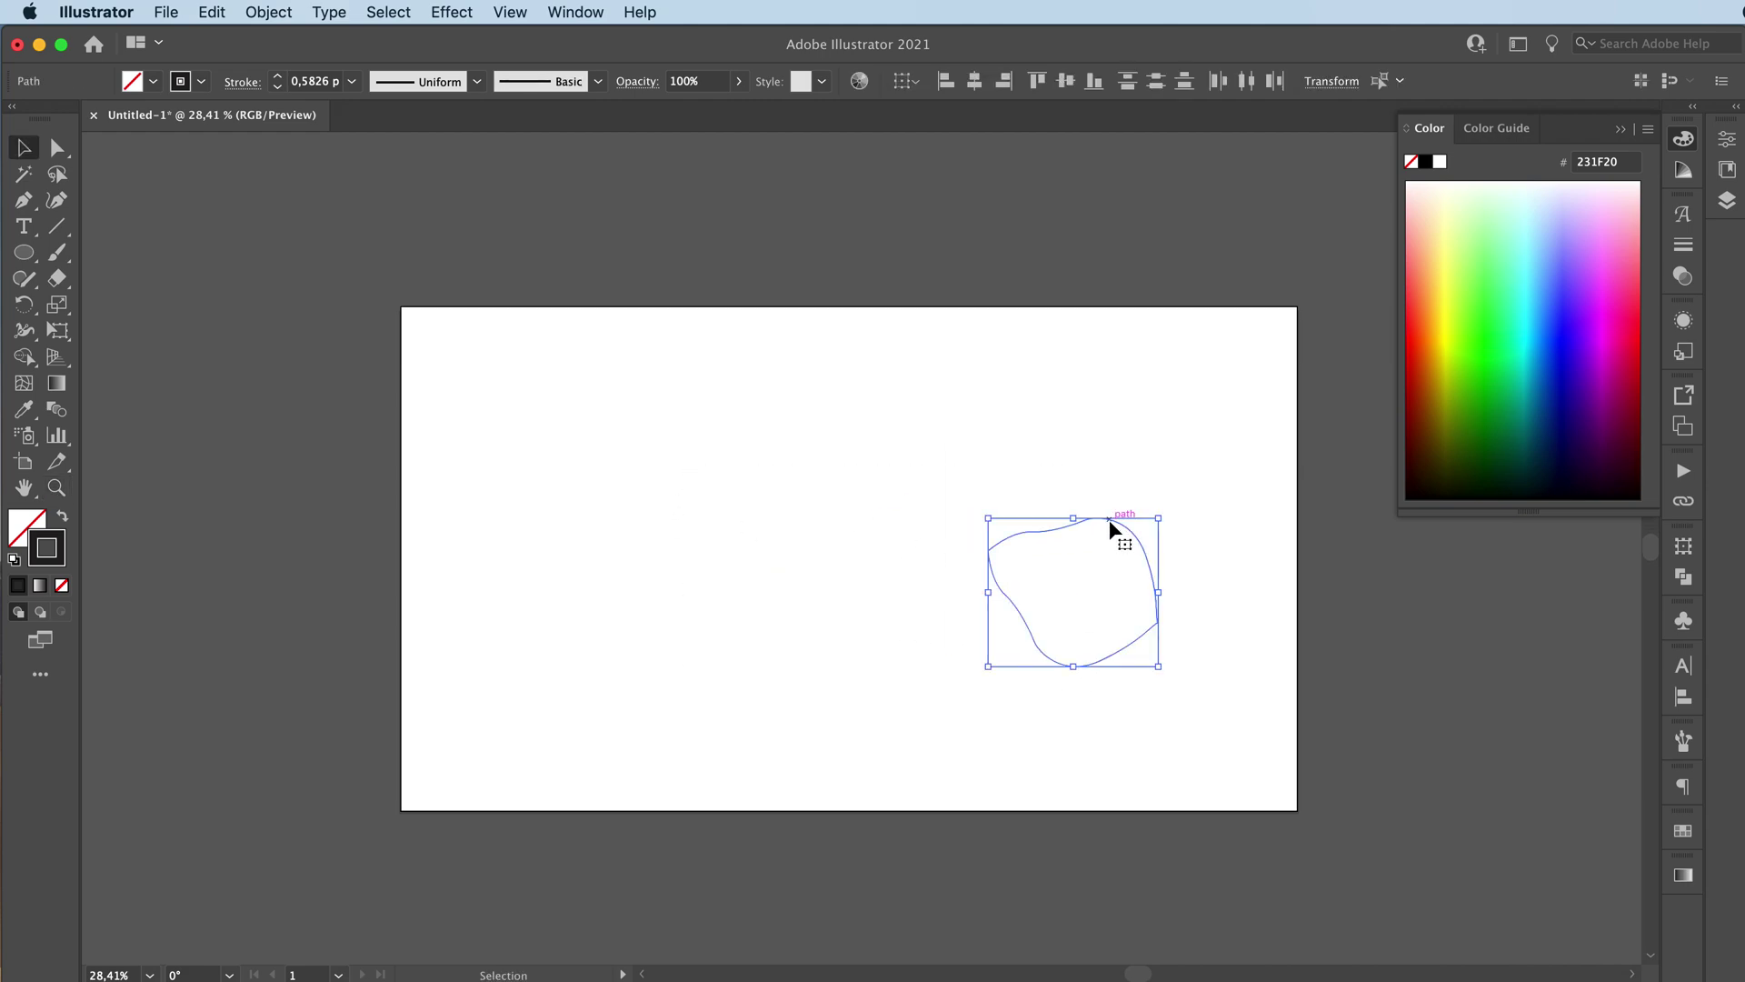
left_click(424, 83)
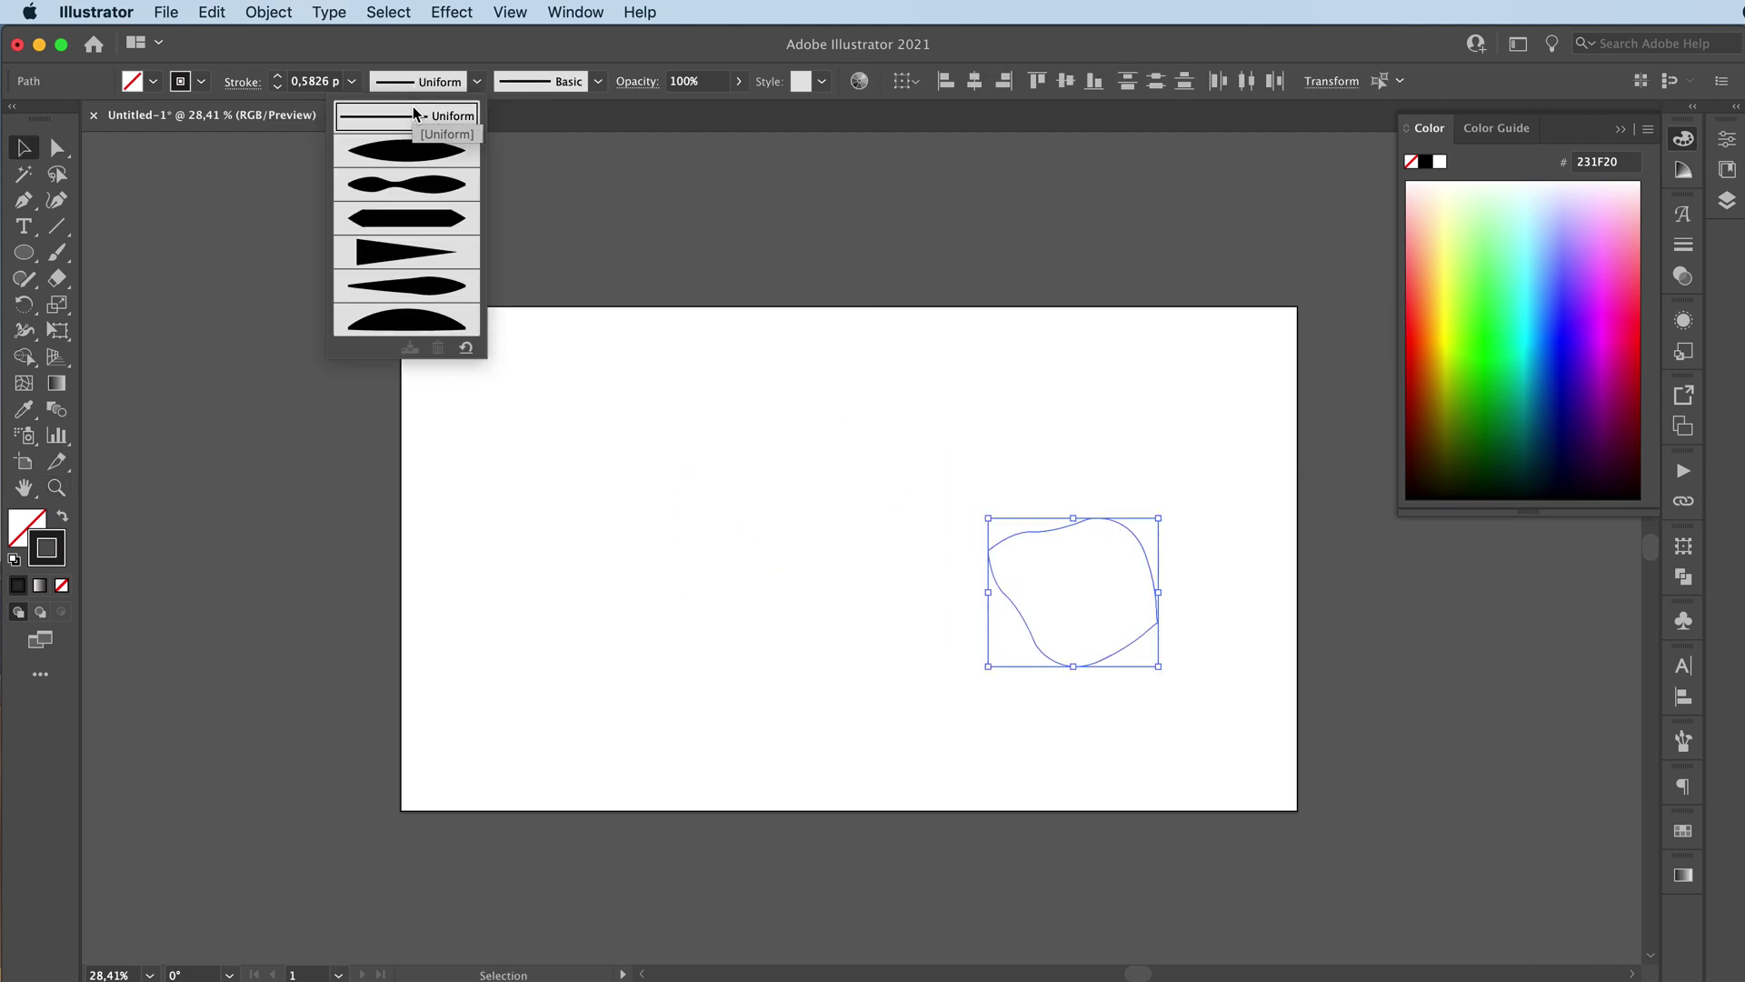
left_click(420, 287)
left_click(278, 77)
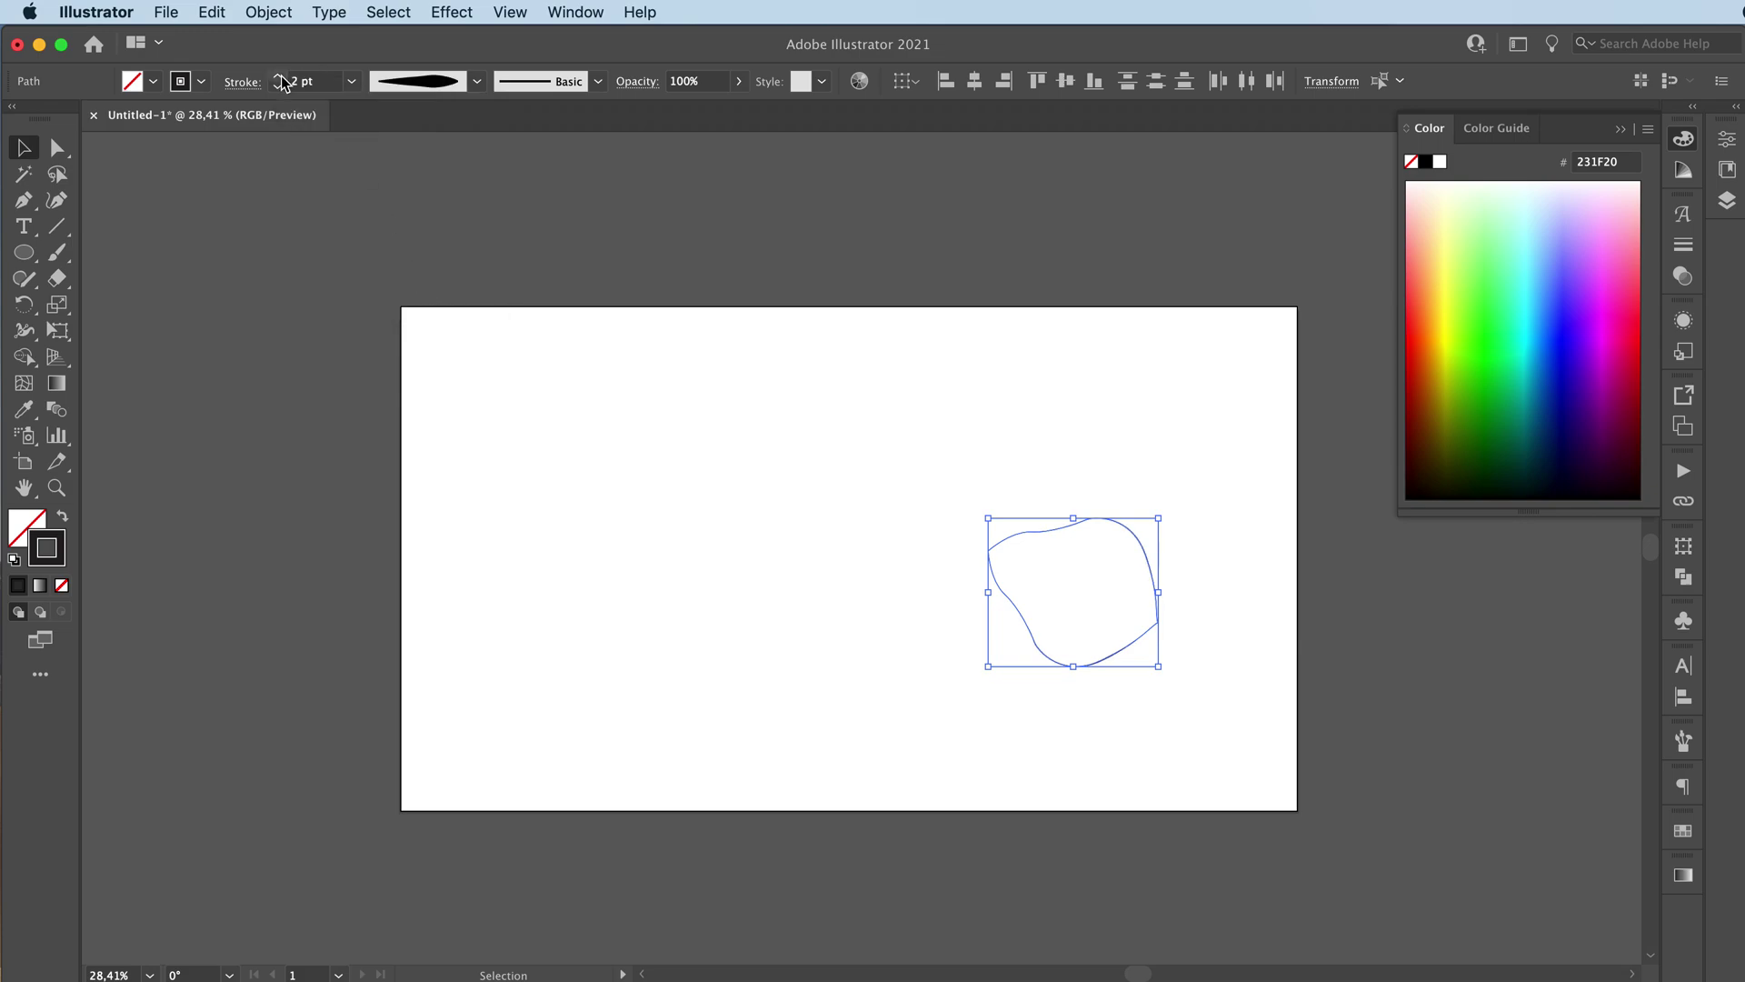
- Deselect the petal and zoom in closer to check its tapered stroke
left_click(608, 619)
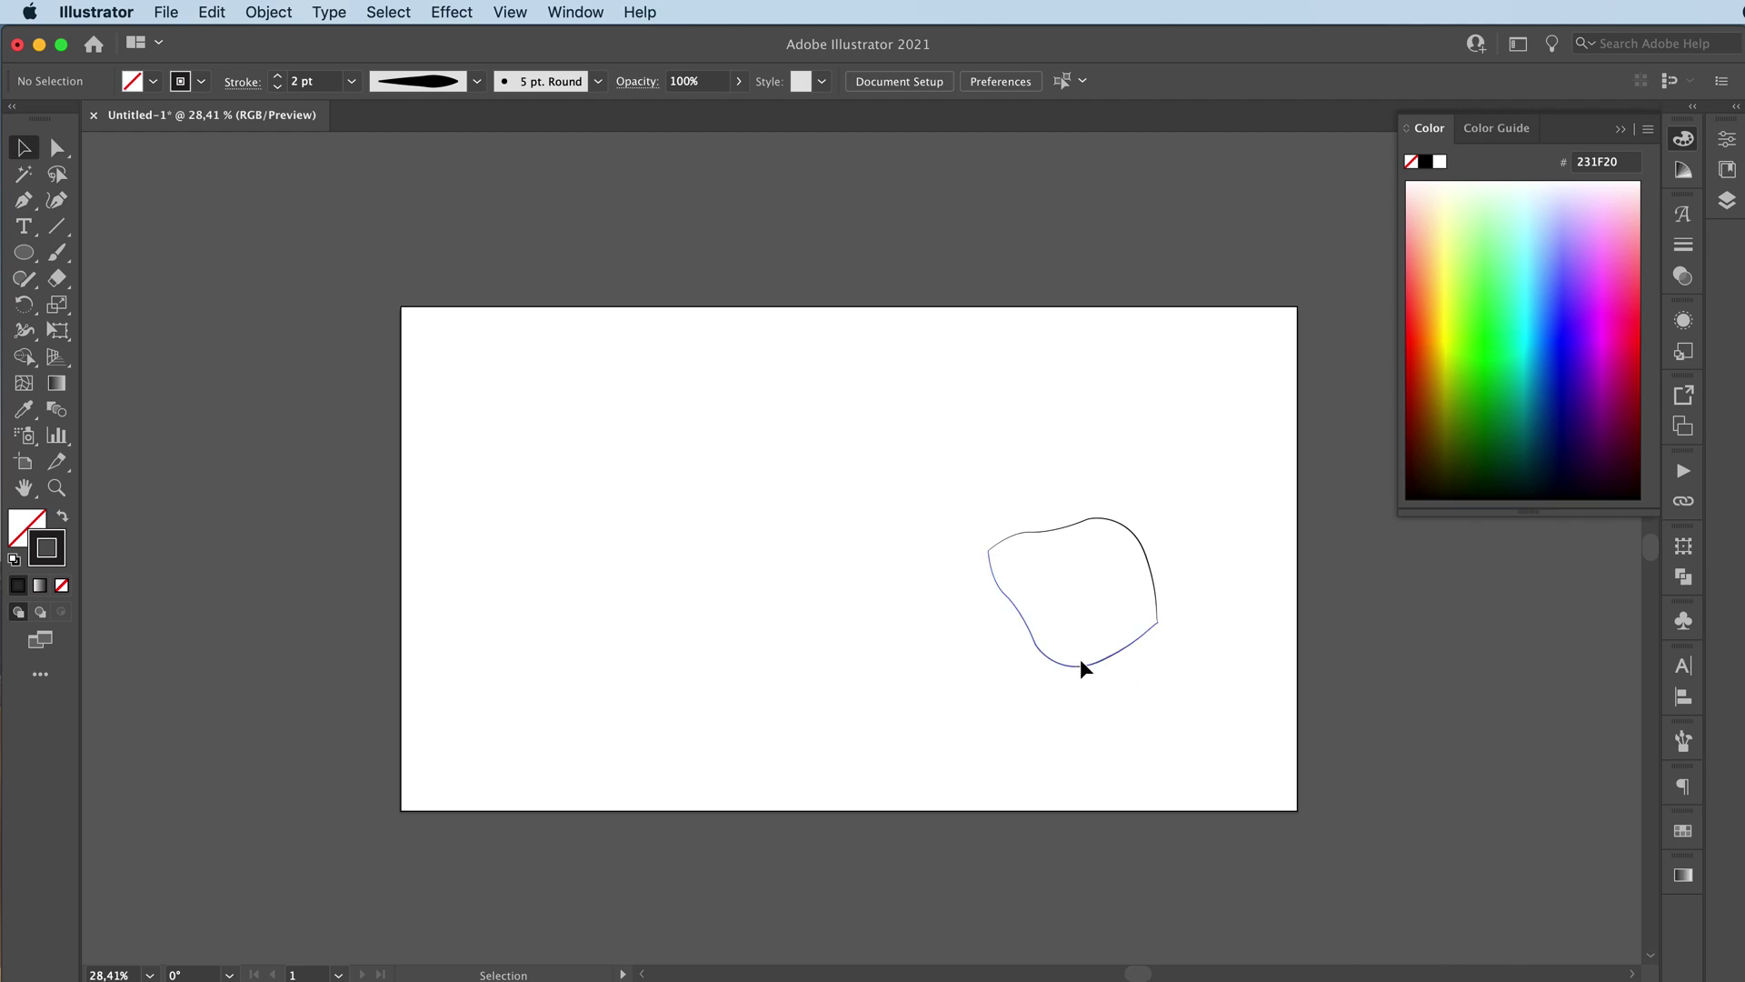
scroll(1100, 548, "down", 1)
scroll(1100, 548, "right", 1)
key("z")
left_click_drag(863, 502, 1300, 741)
key("b")
key("v")
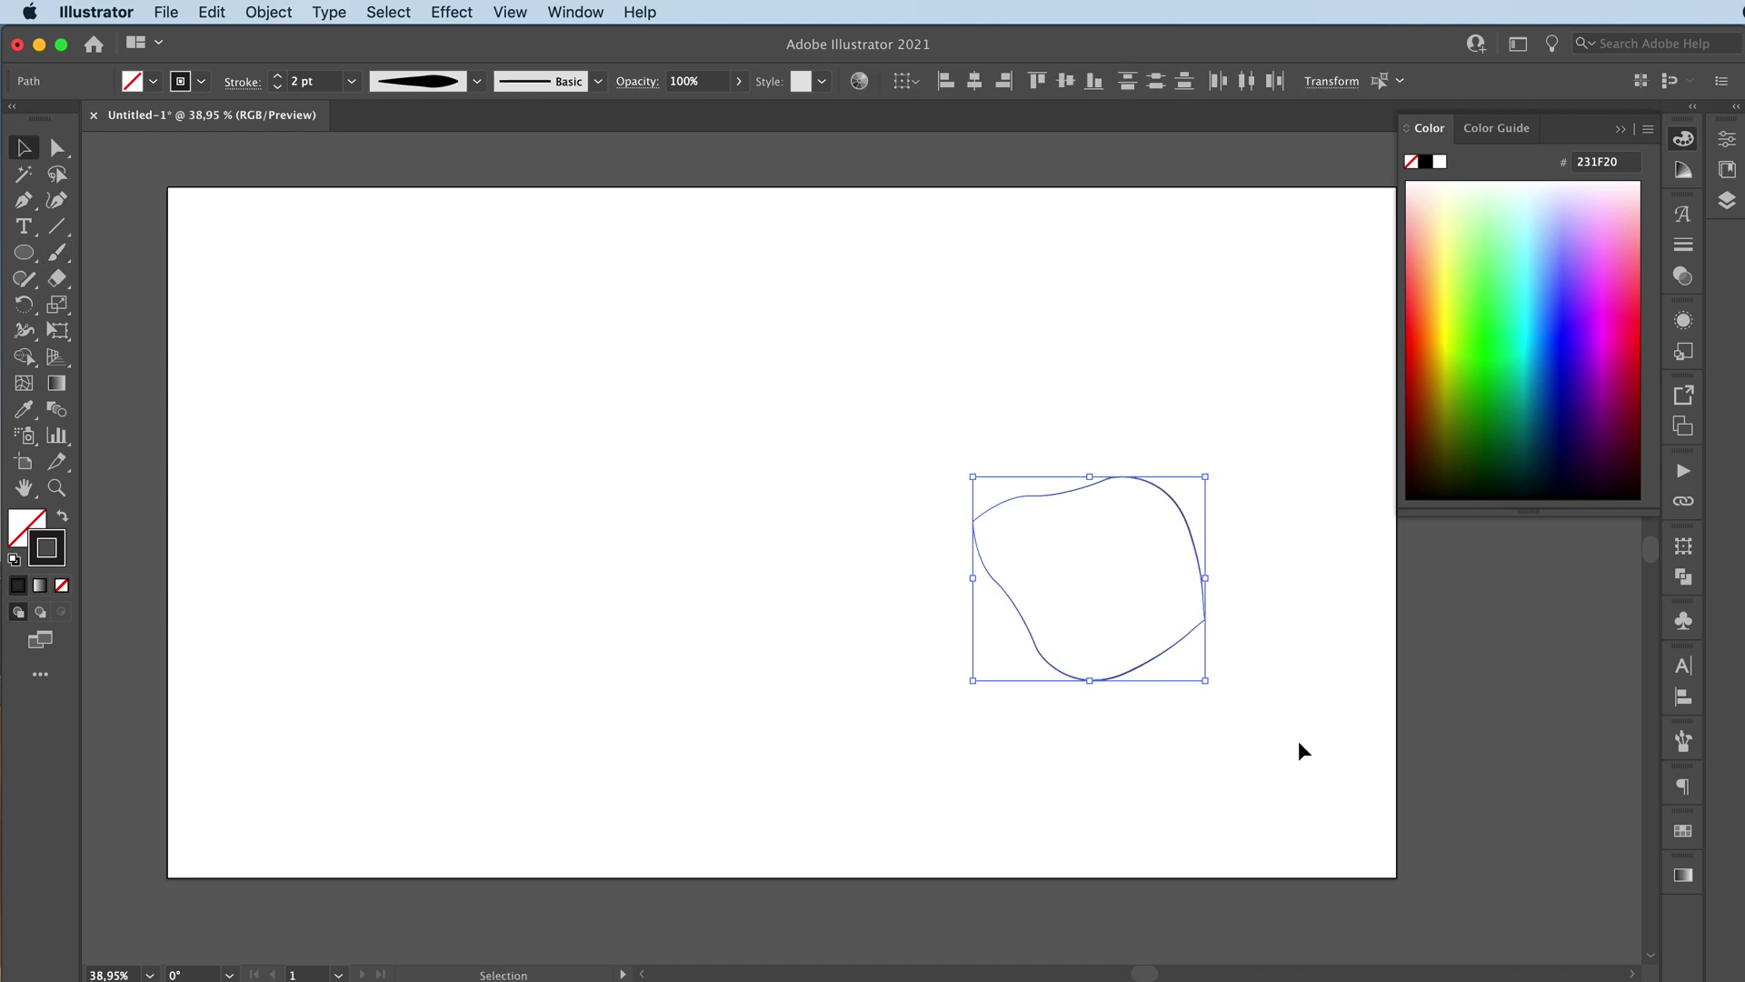
- Select both petal curves and make a blend between them
left_click_drag(868, 425, 1313, 834)
left_click(275, 11)
mouse_move(322, 583)
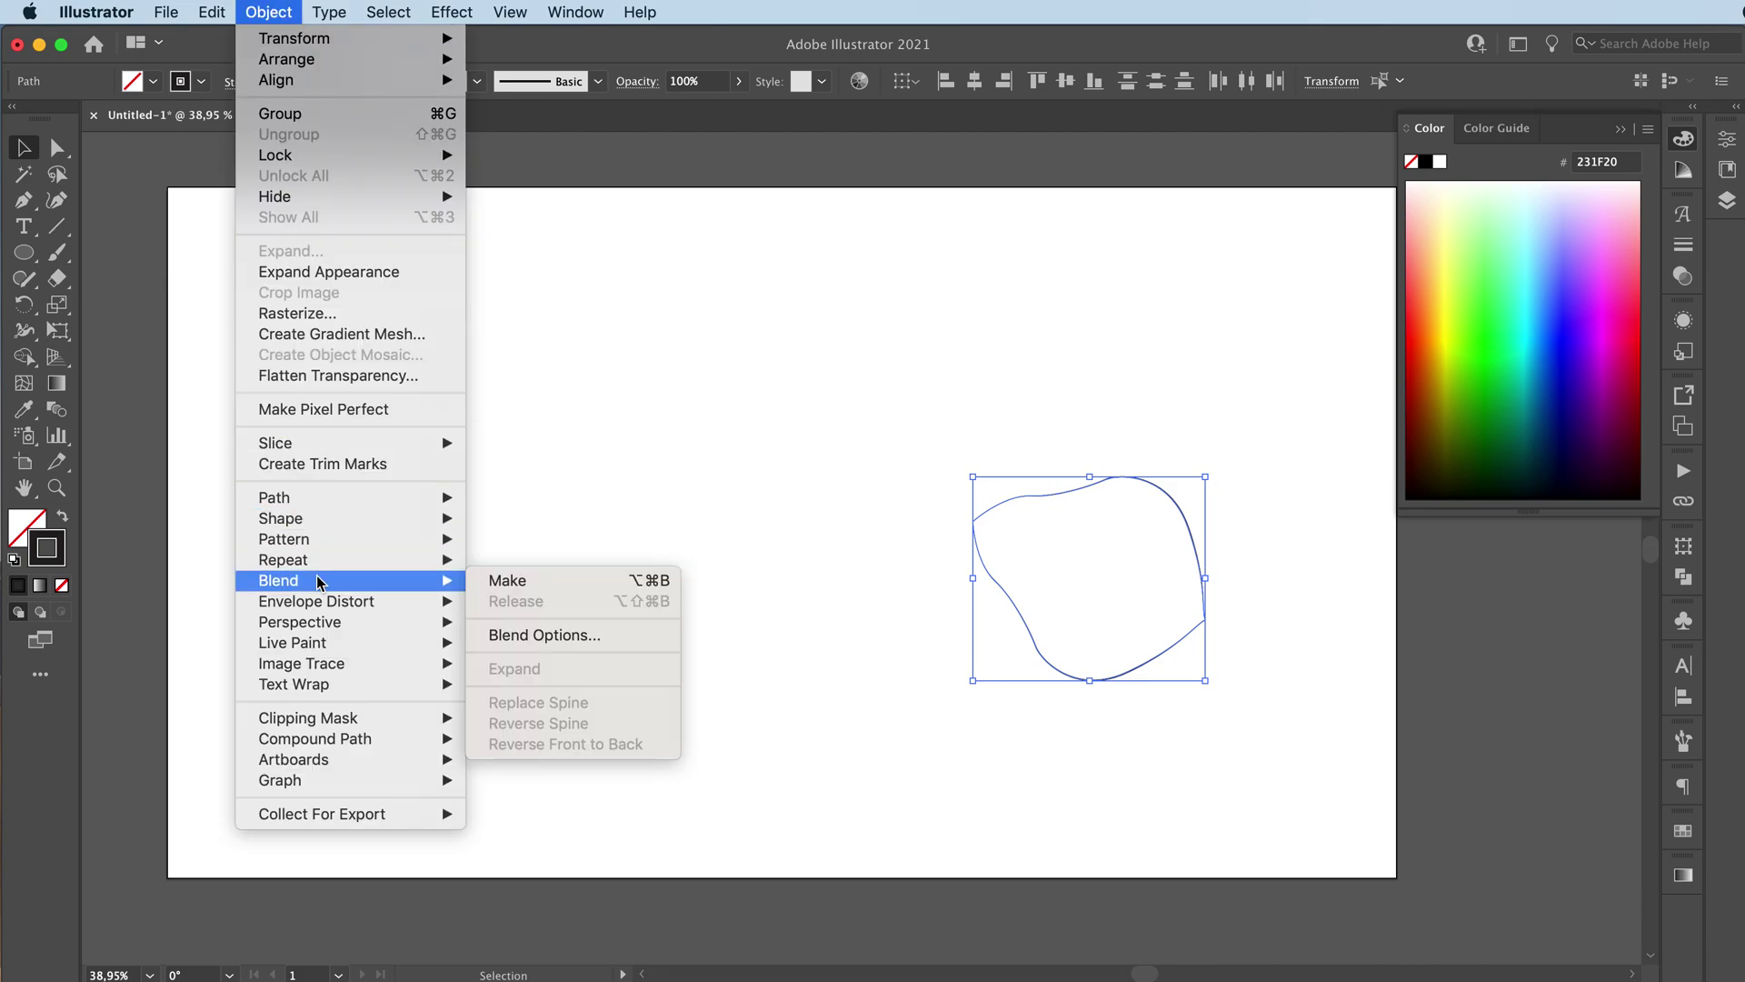
left_click(503, 582)
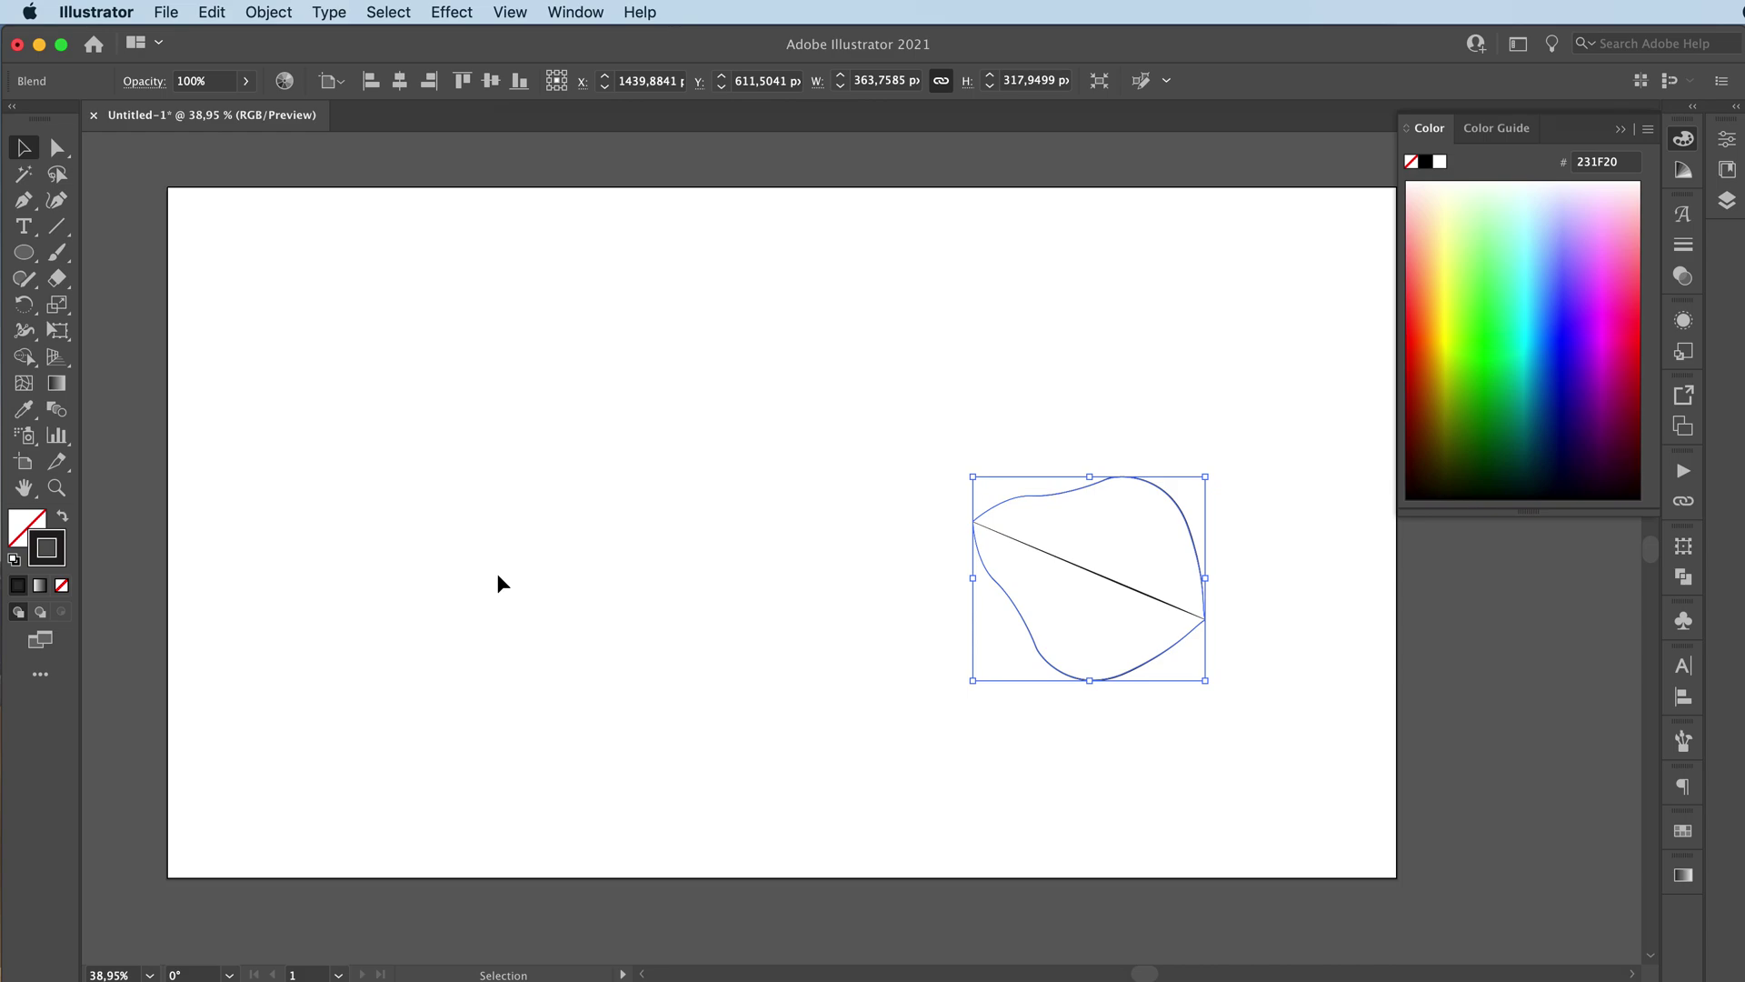
- Open Blend Options and set spacing to Specified Steps, initially 13 steps
left_click(275, 12)
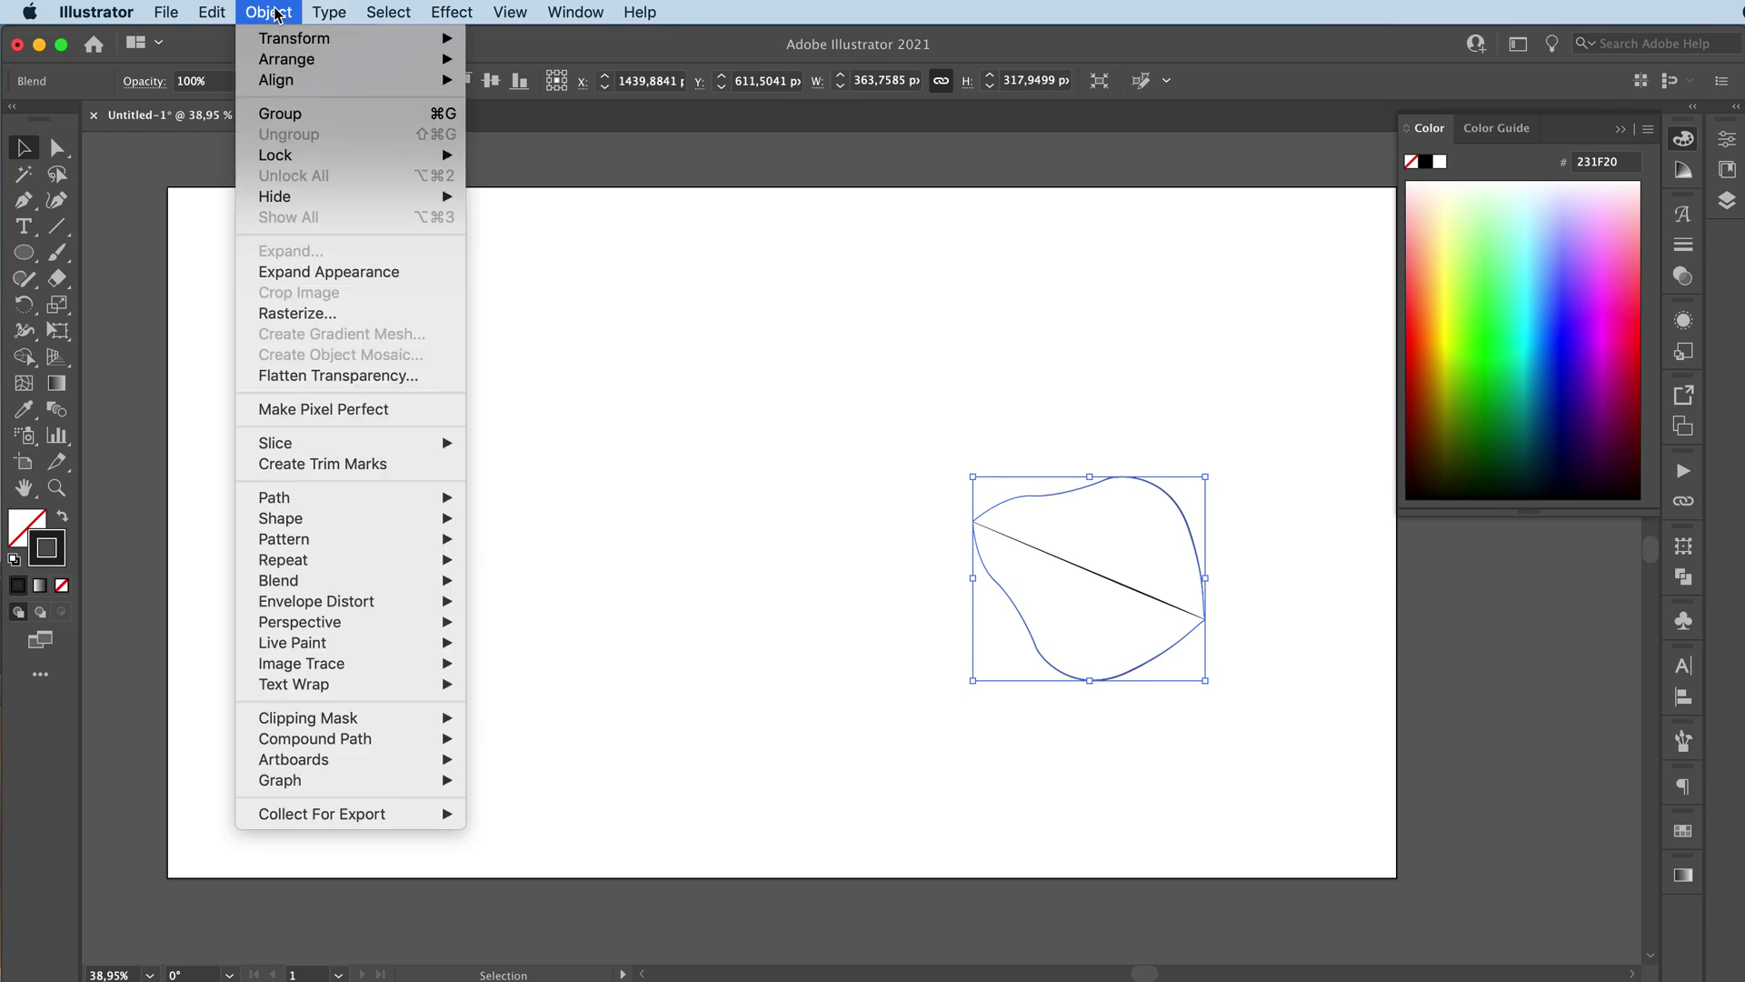
mouse_move(403, 589)
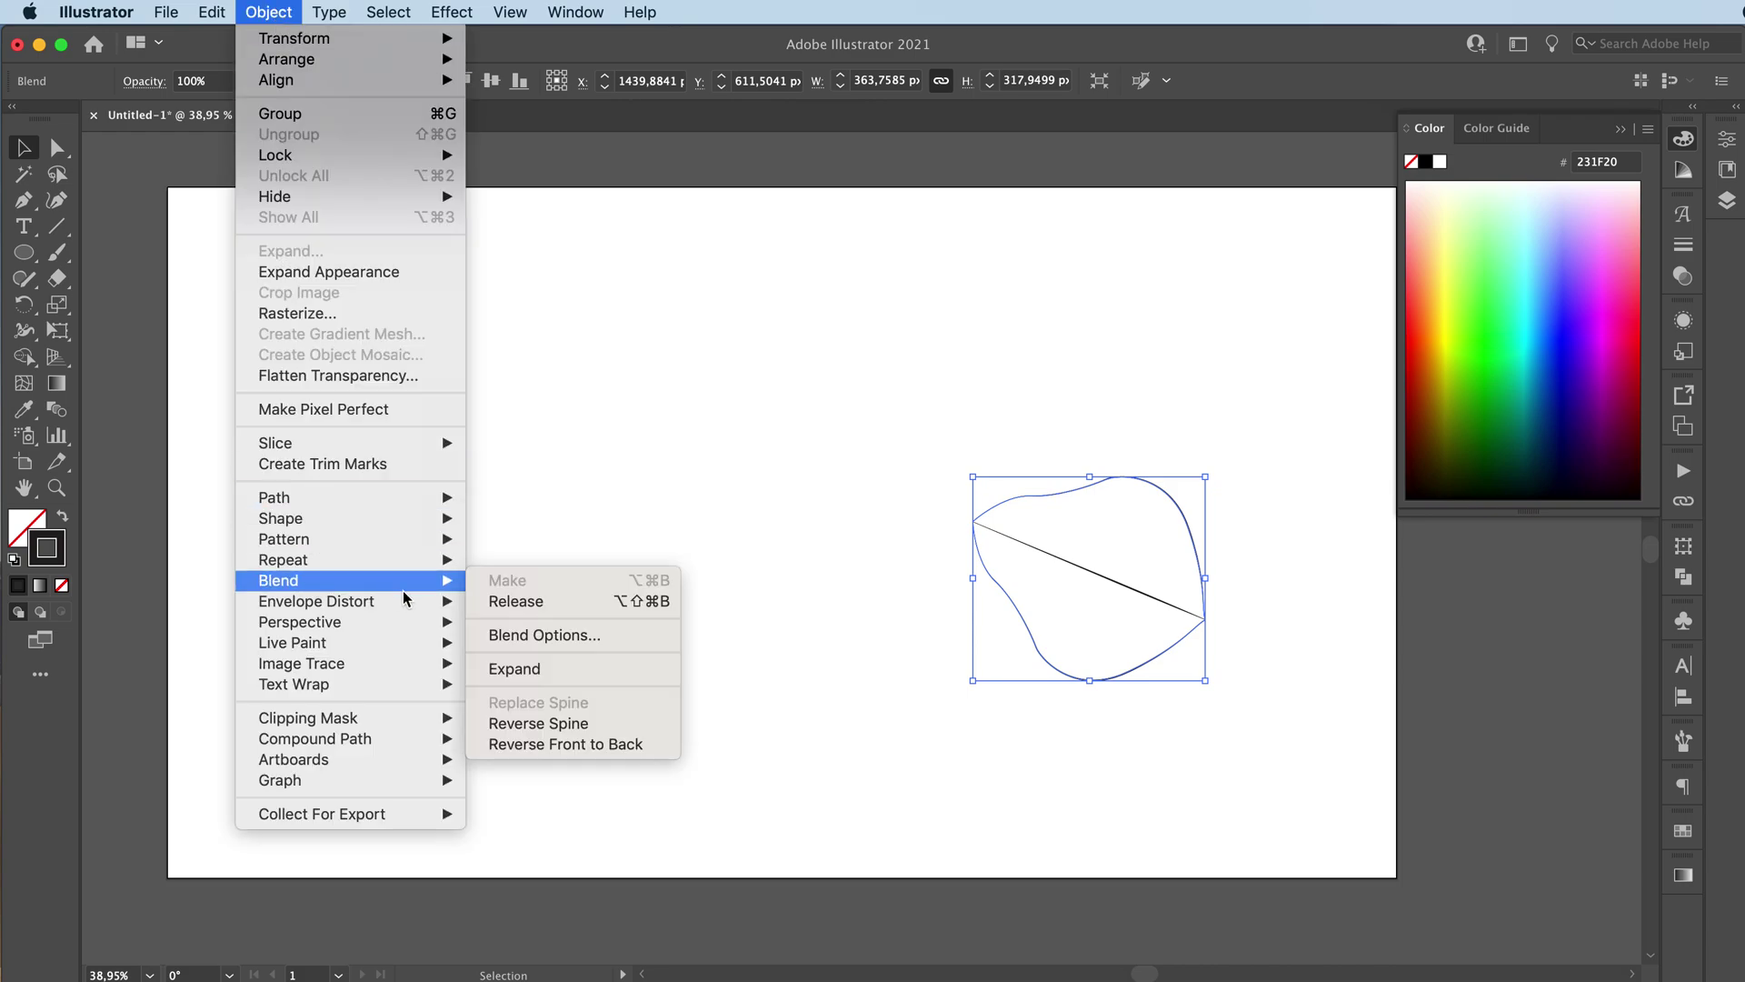
left_click(509, 635)
left_click(454, 231)
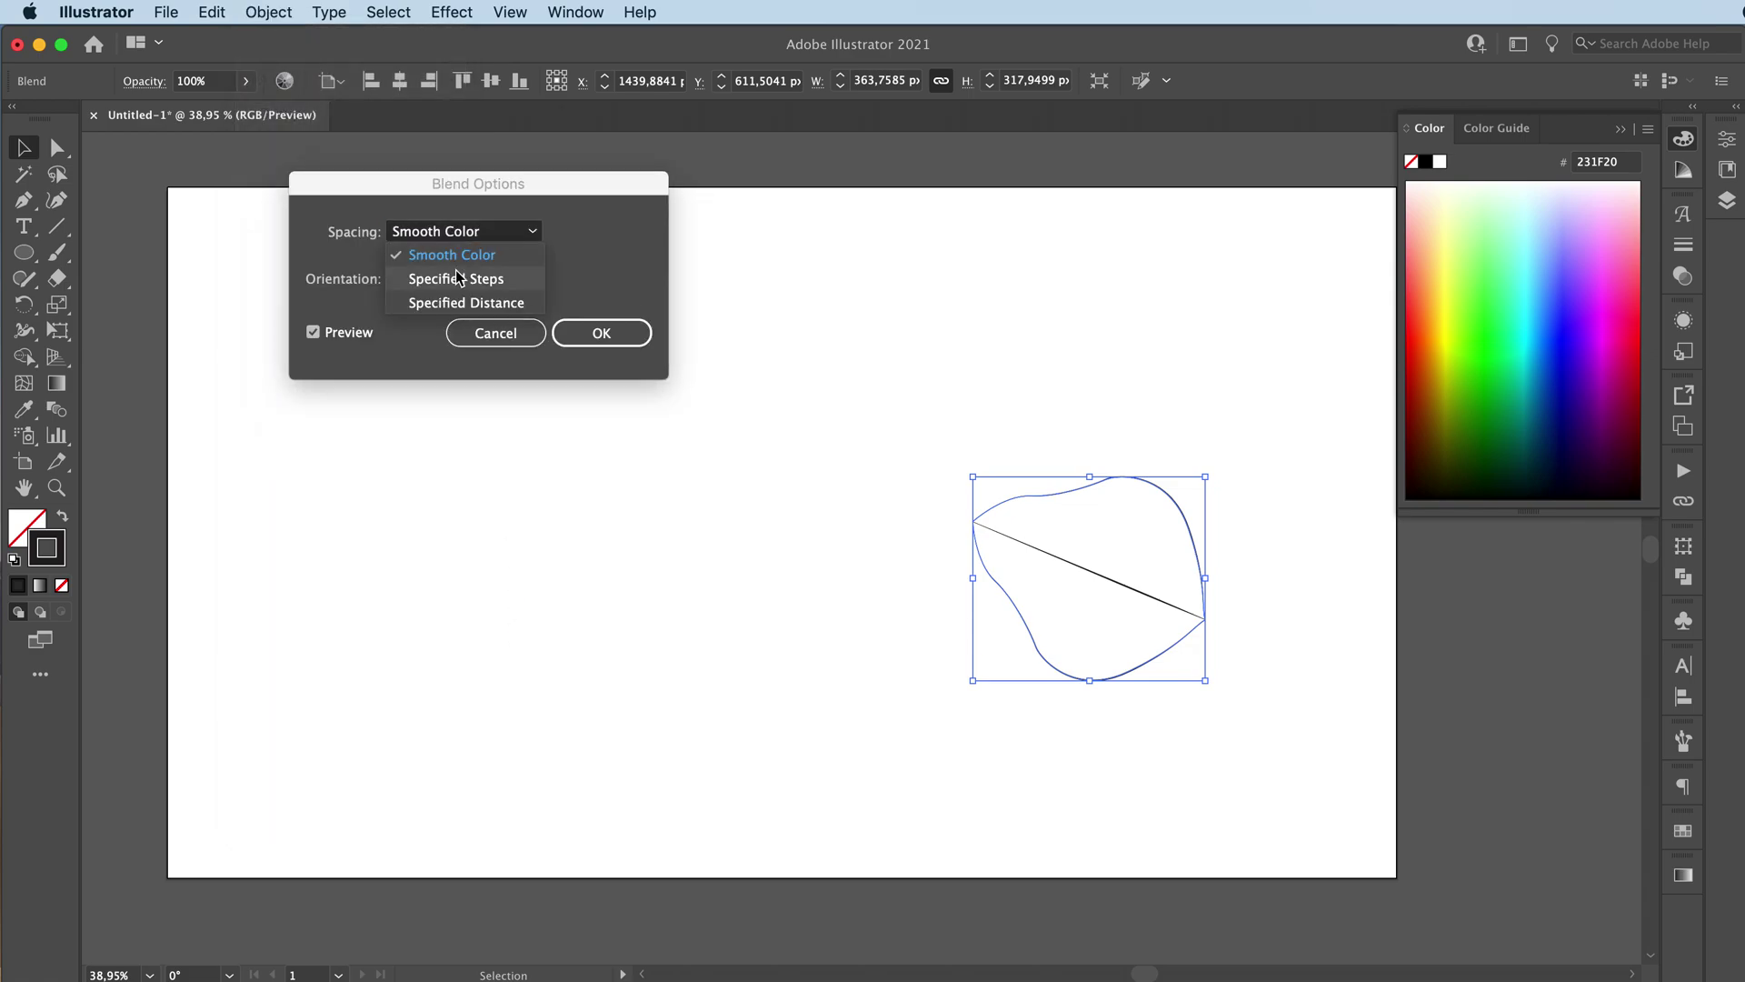
left_click(456, 271)
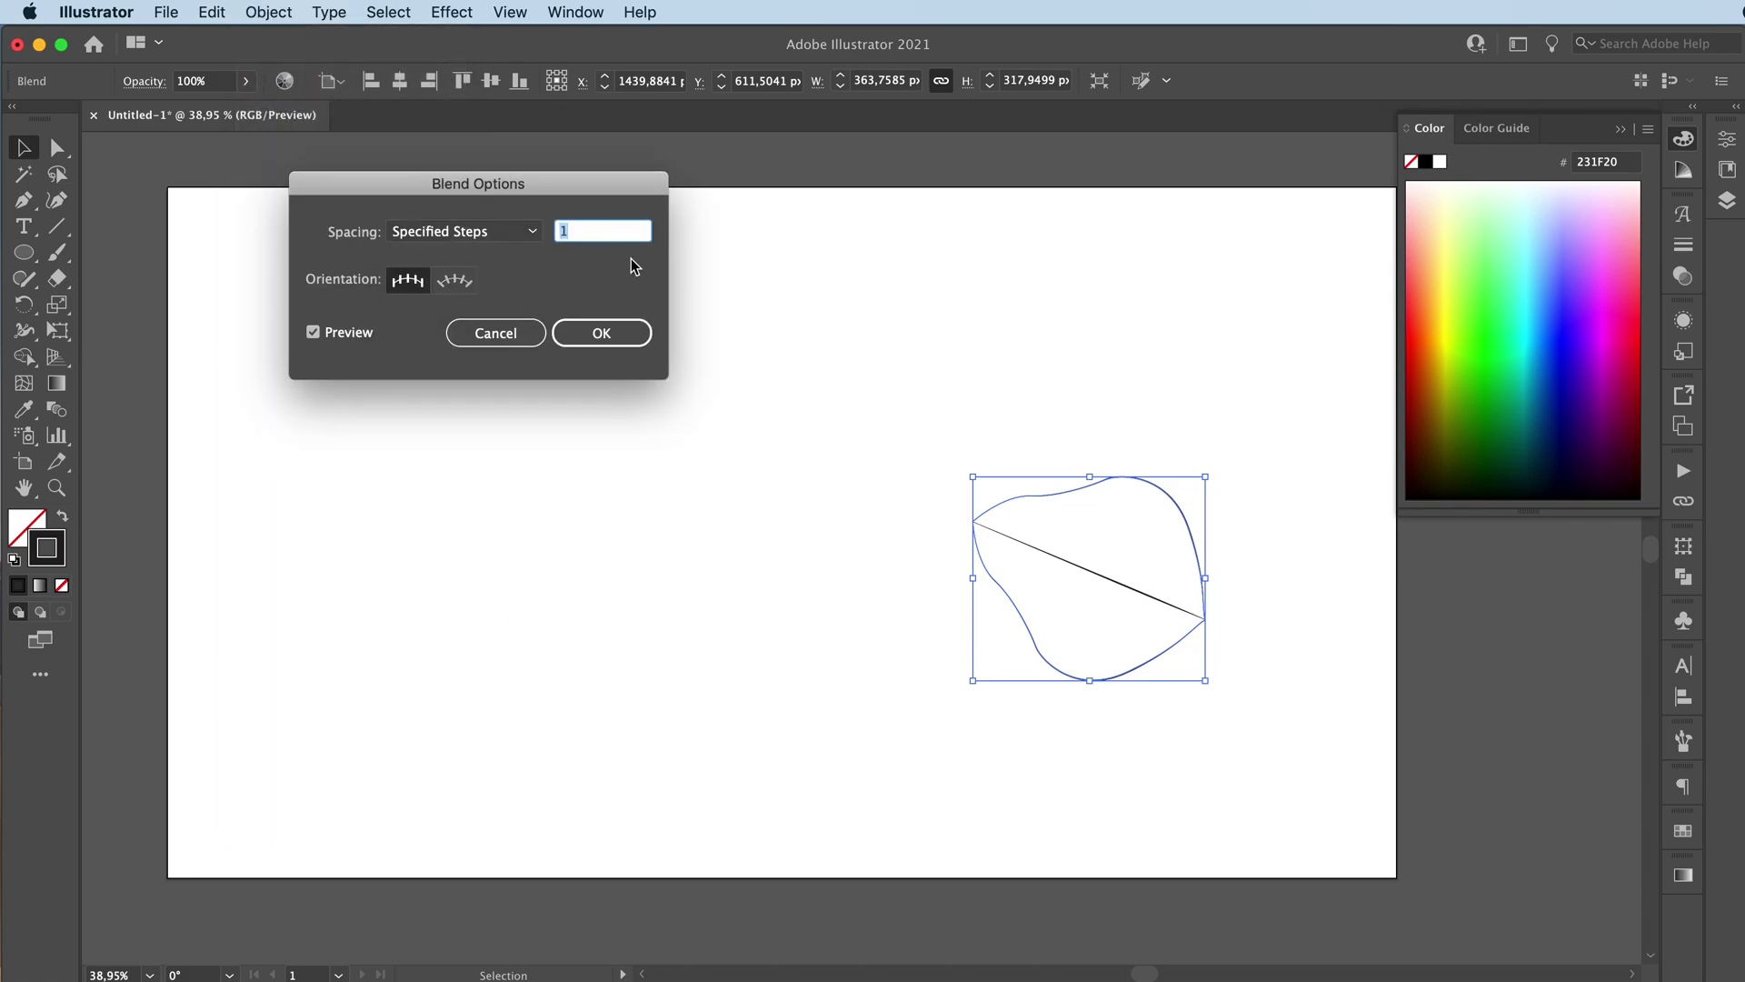
type("10")
key("Up")
key("Up")
key("Up")
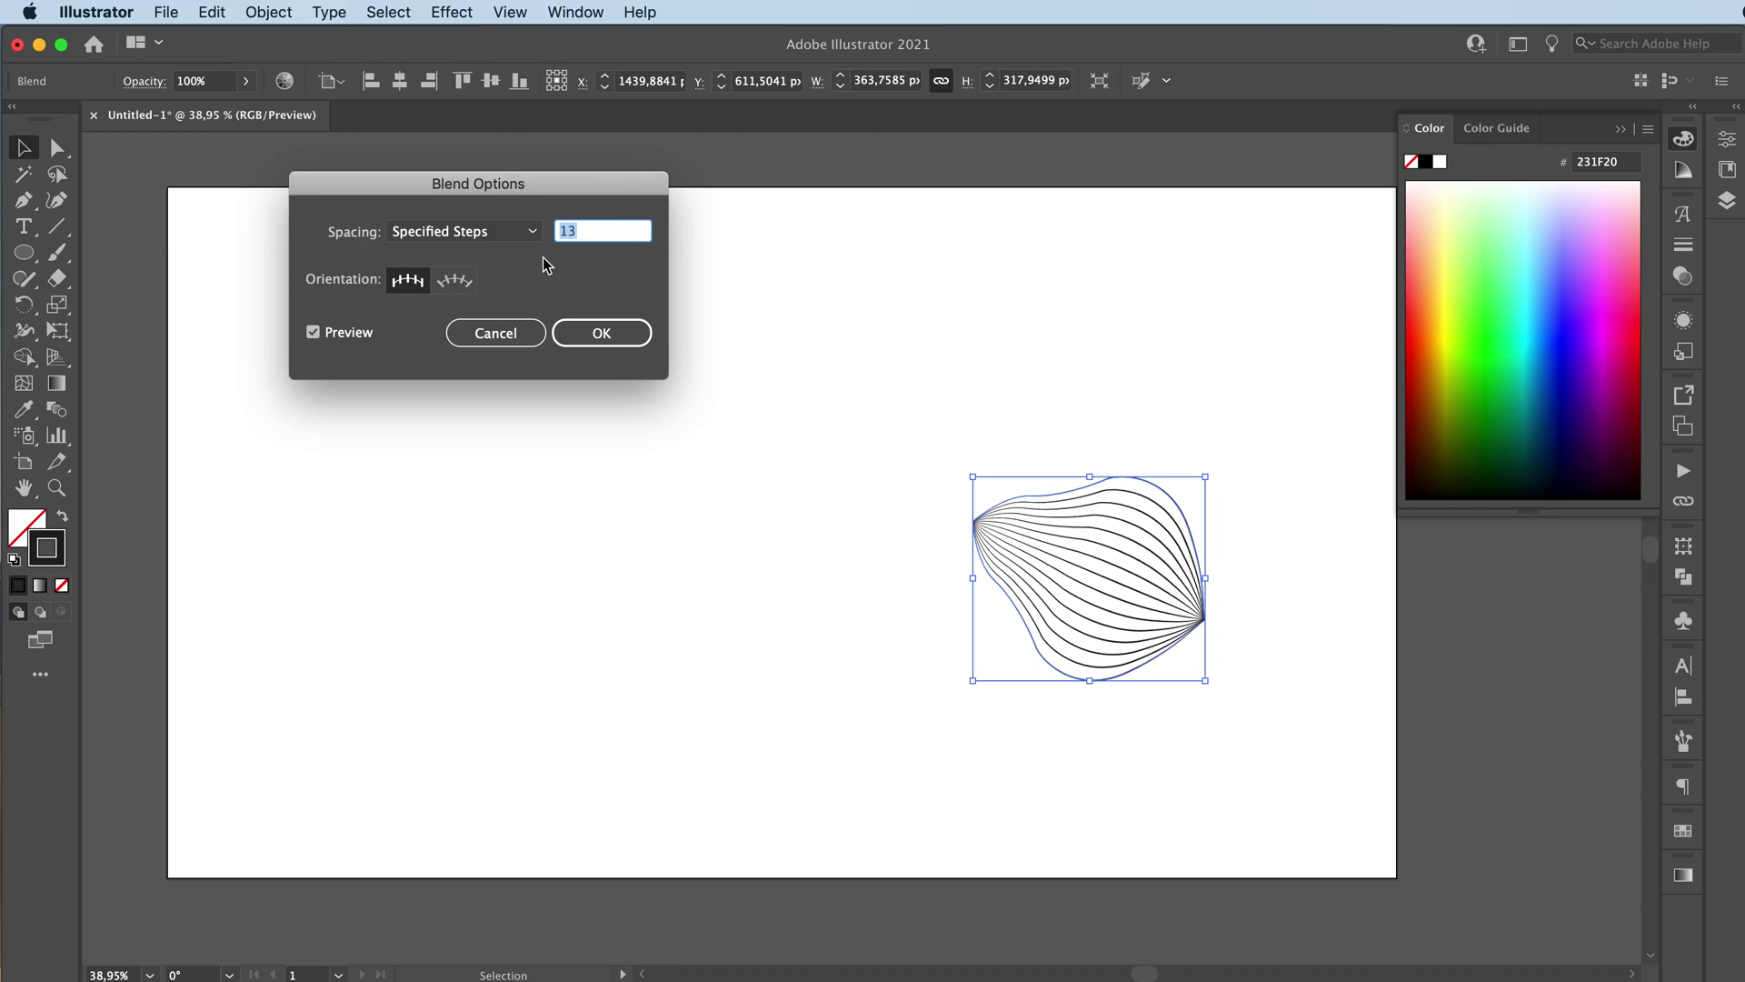
left_click(313, 333)
left_click(313, 333)
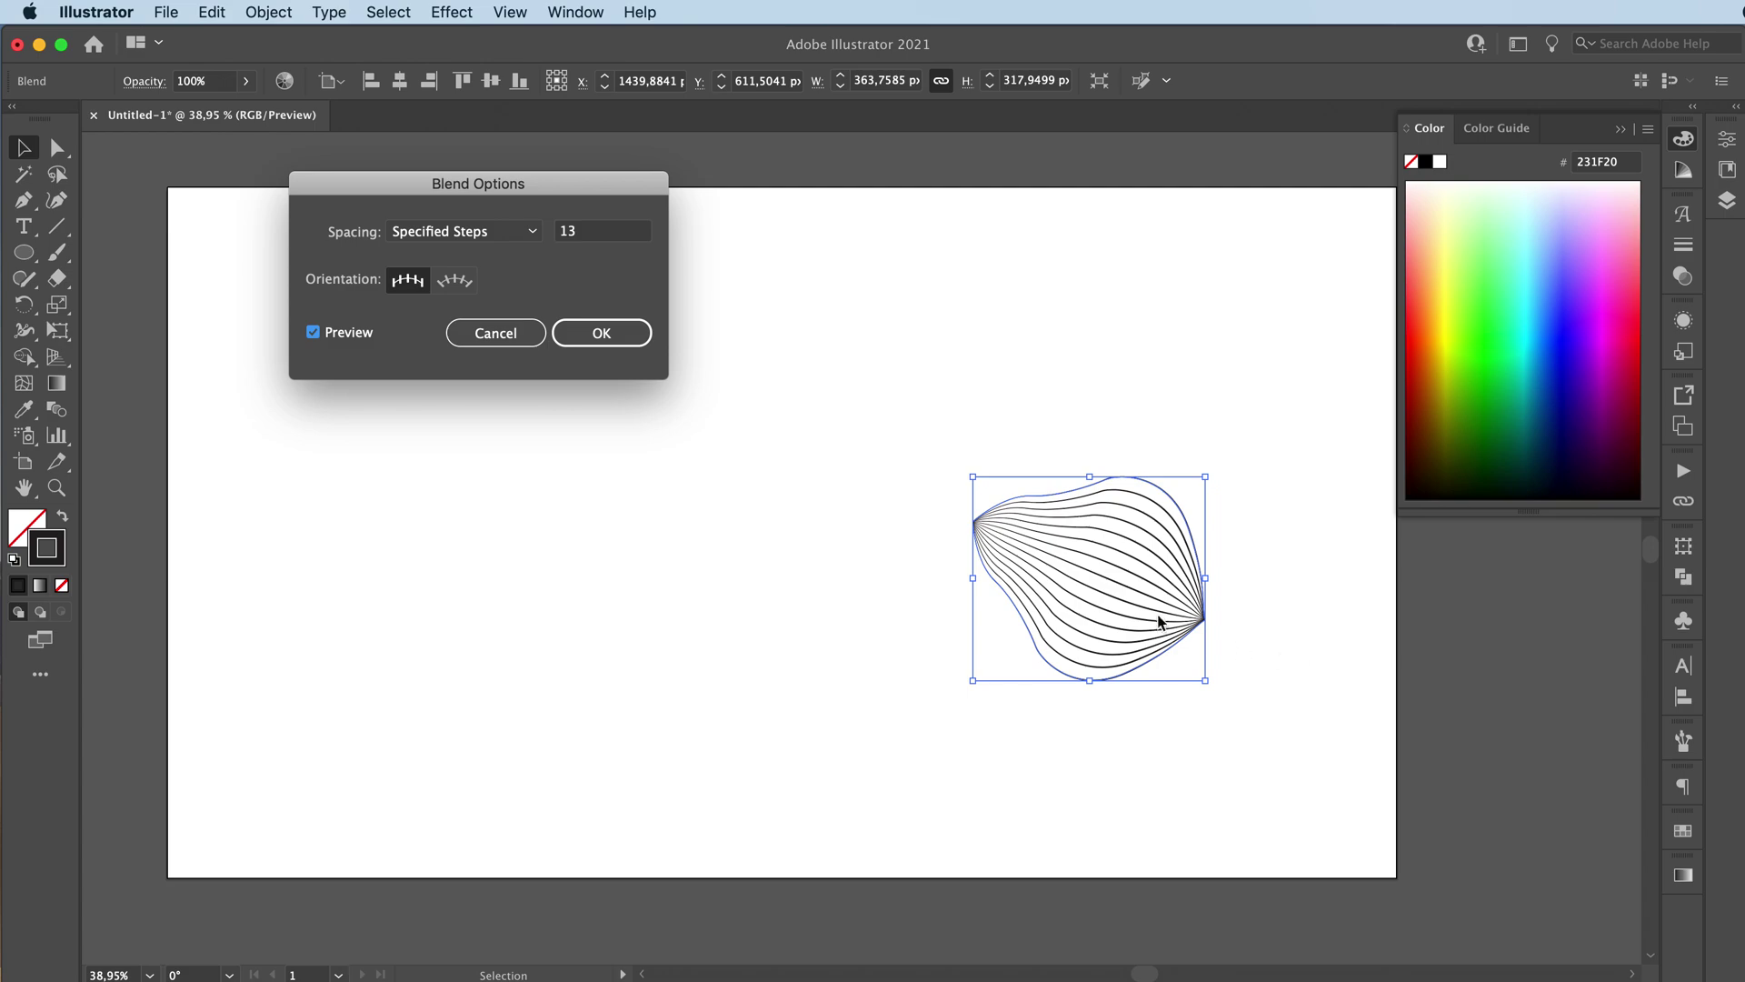
- Raise the specified steps to 23 and confirm the blend options
left_click_drag(489, 191, 568, 297)
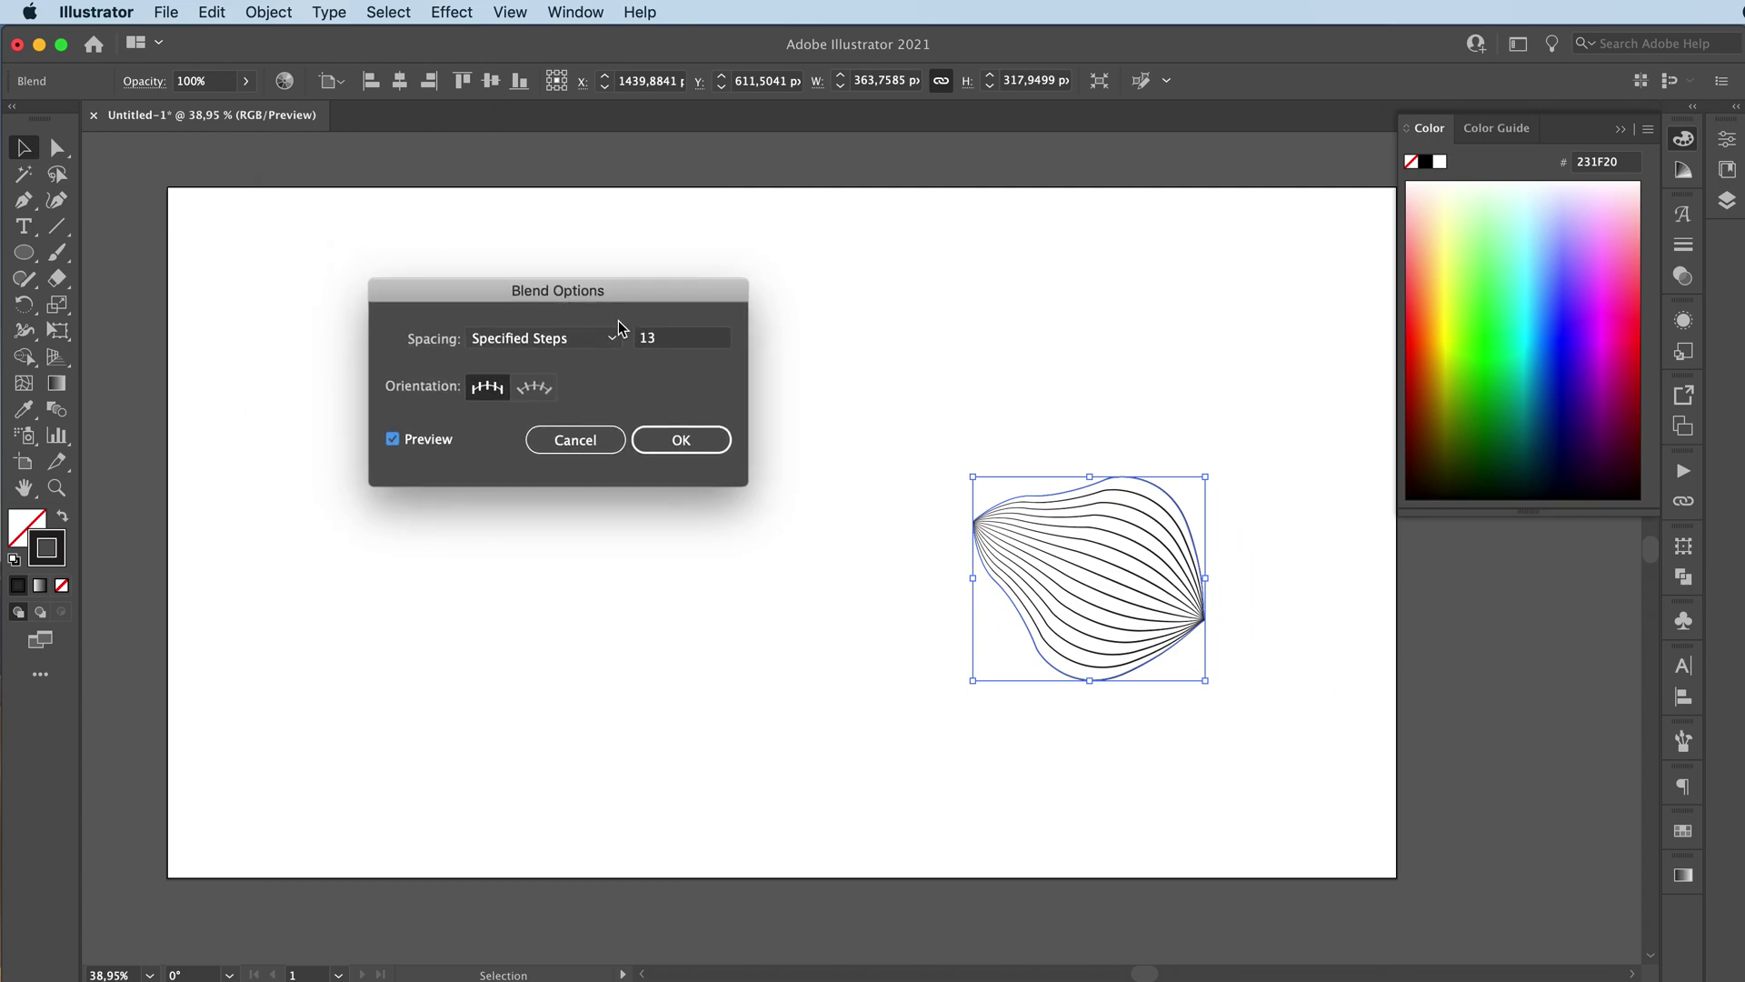
left_click(669, 337)
key("Up")
key("Up")
key("Up")
key("Up")
key("Up")
key("Up")
key("Up")
key("Up")
key("Up")
key("Up")
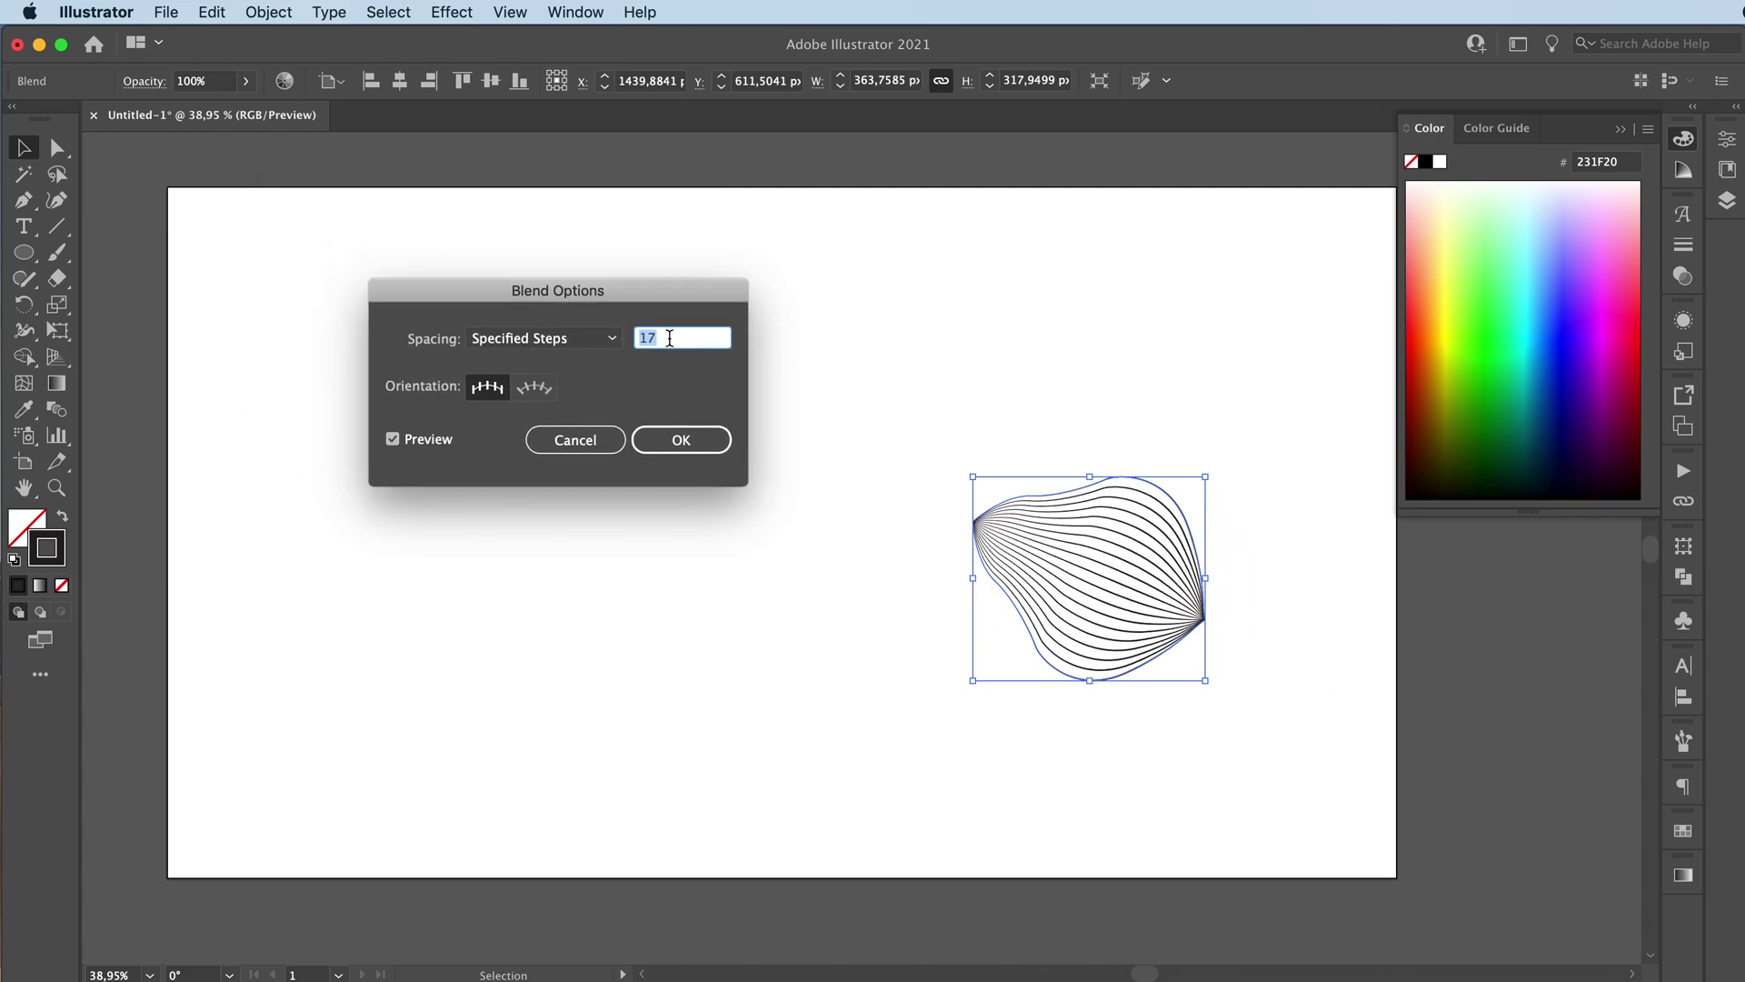
key("Down")
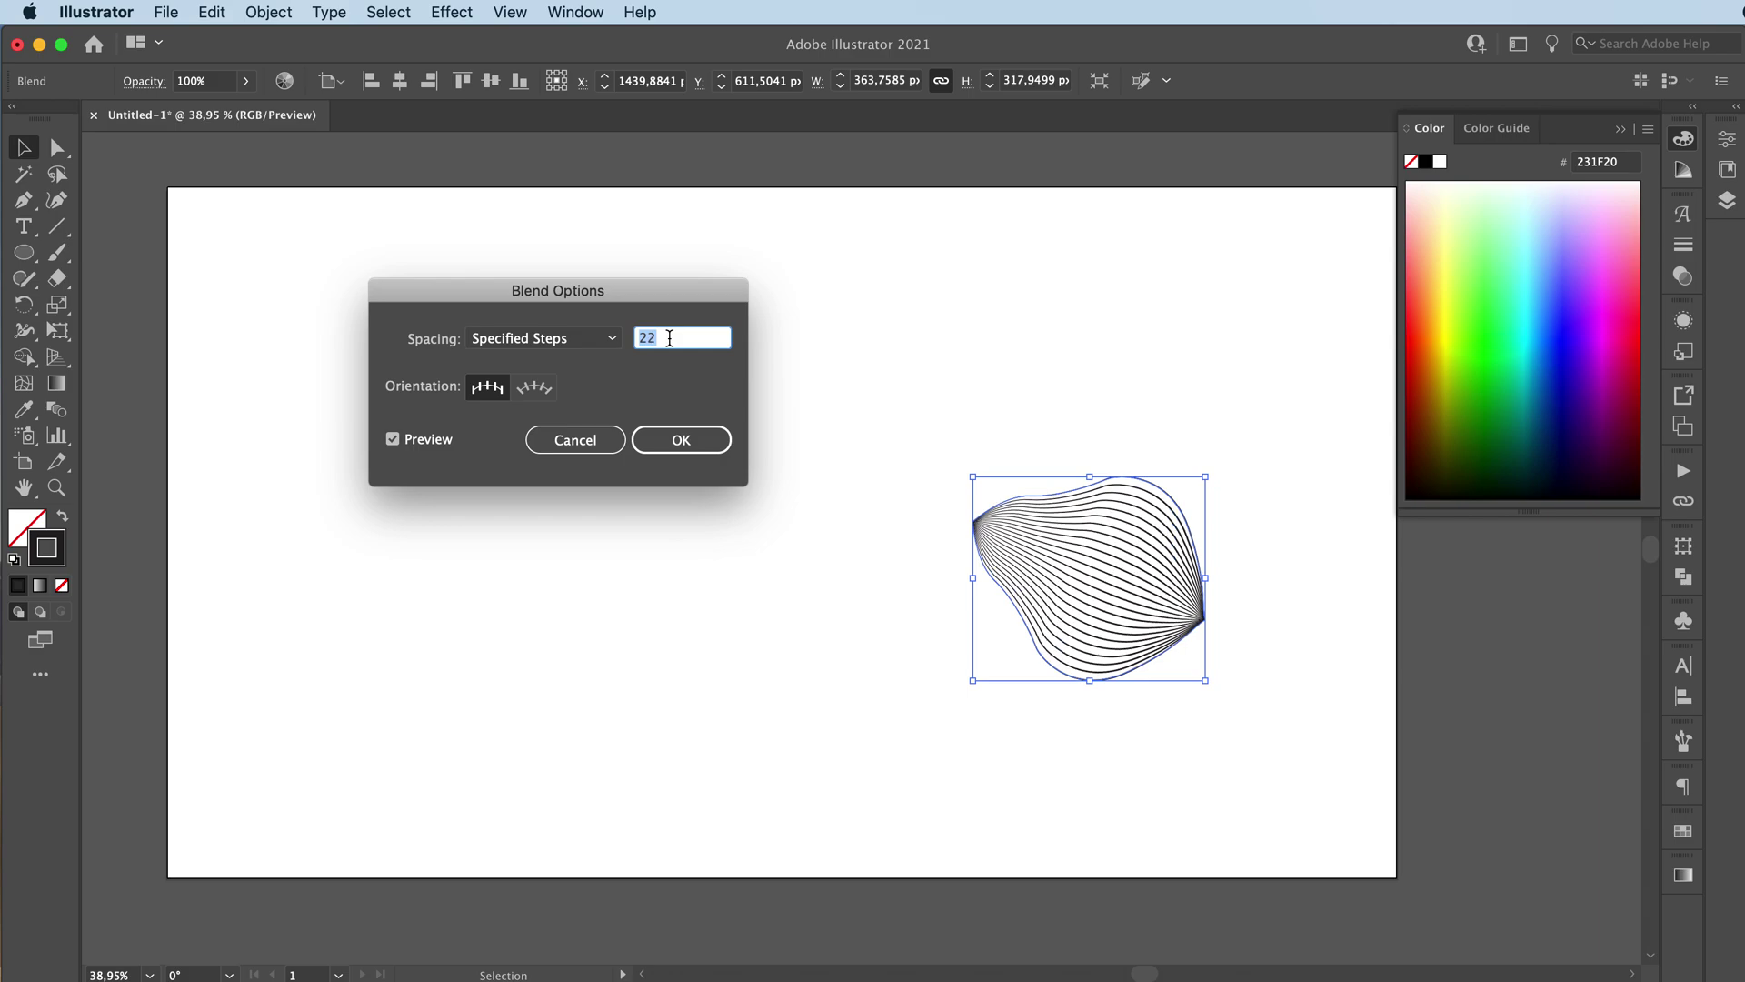
key("Up")
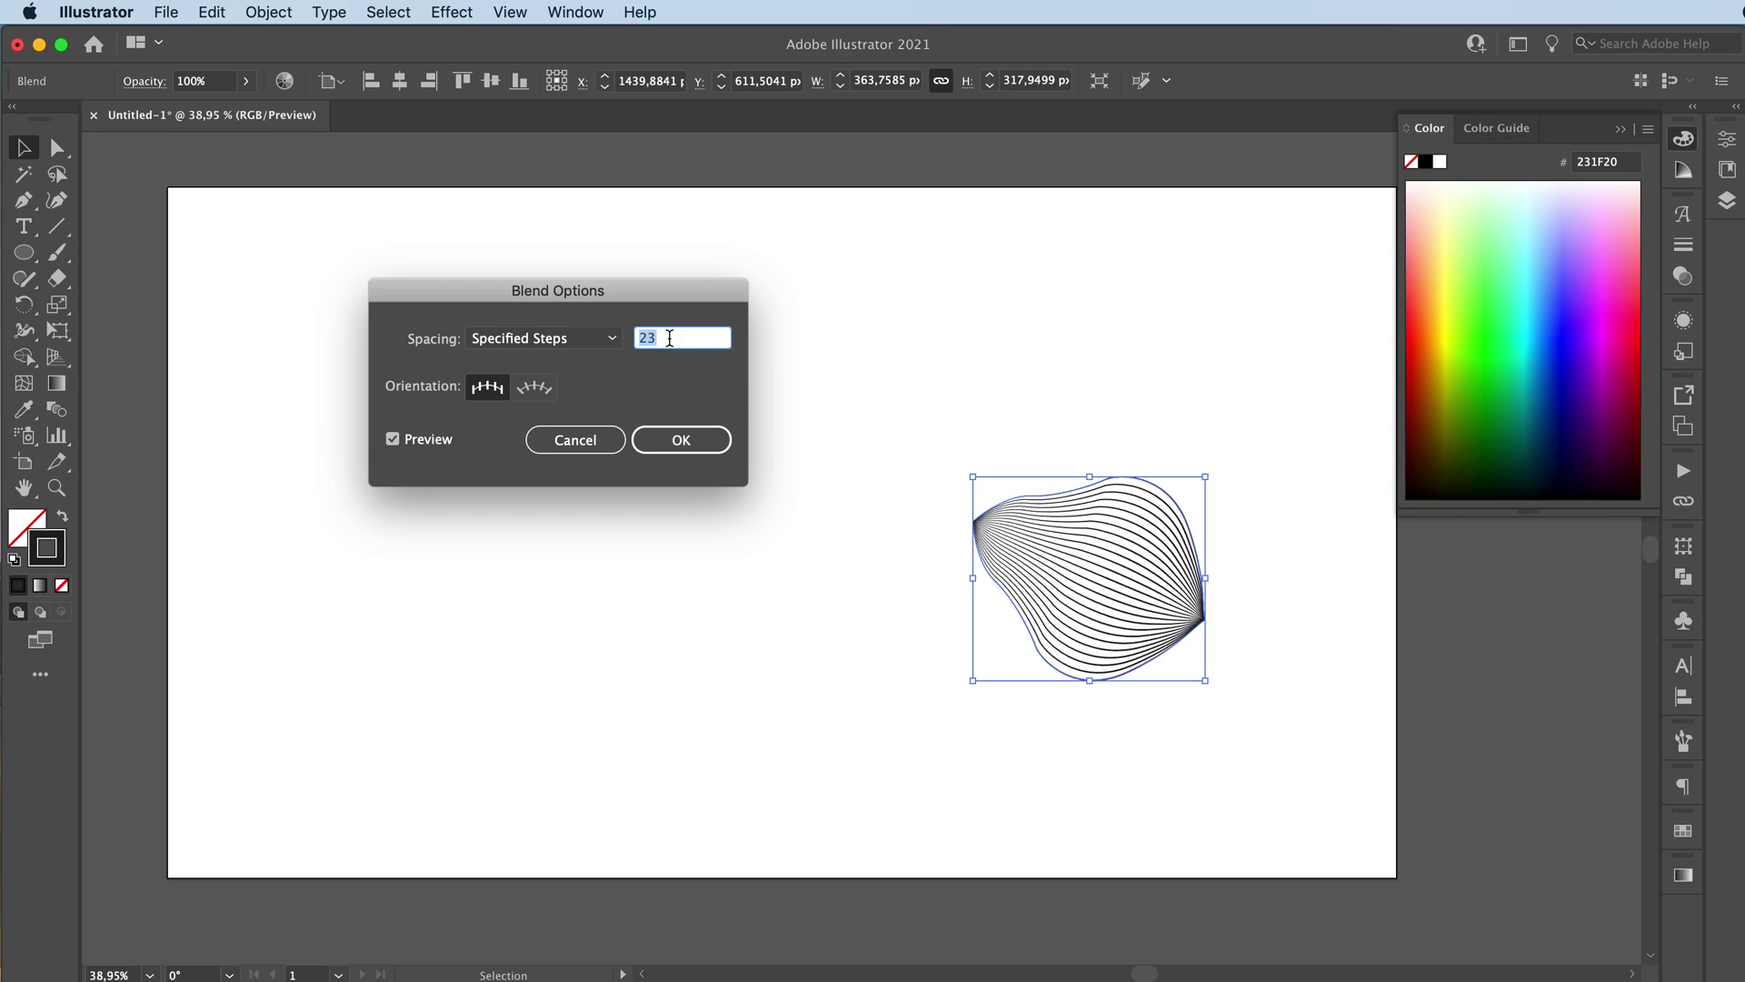
key("Return")
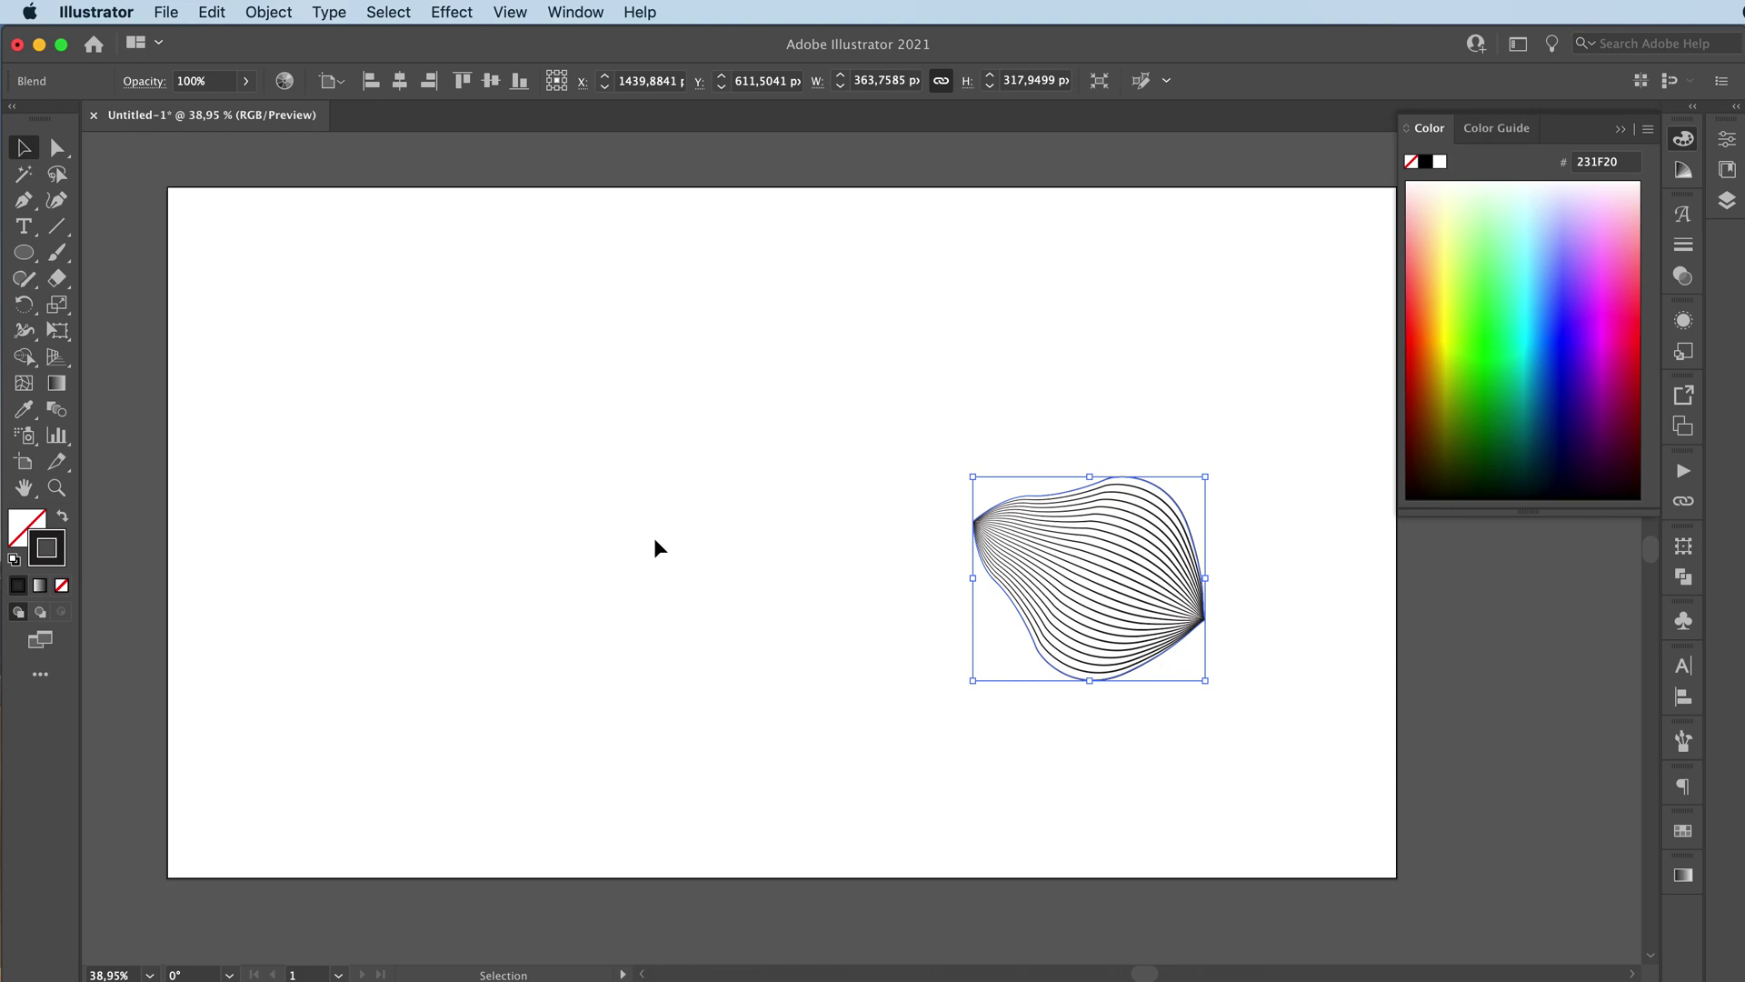
- Rotate a copy of the petal blend 40° around the petal's left tip
key("super+z")
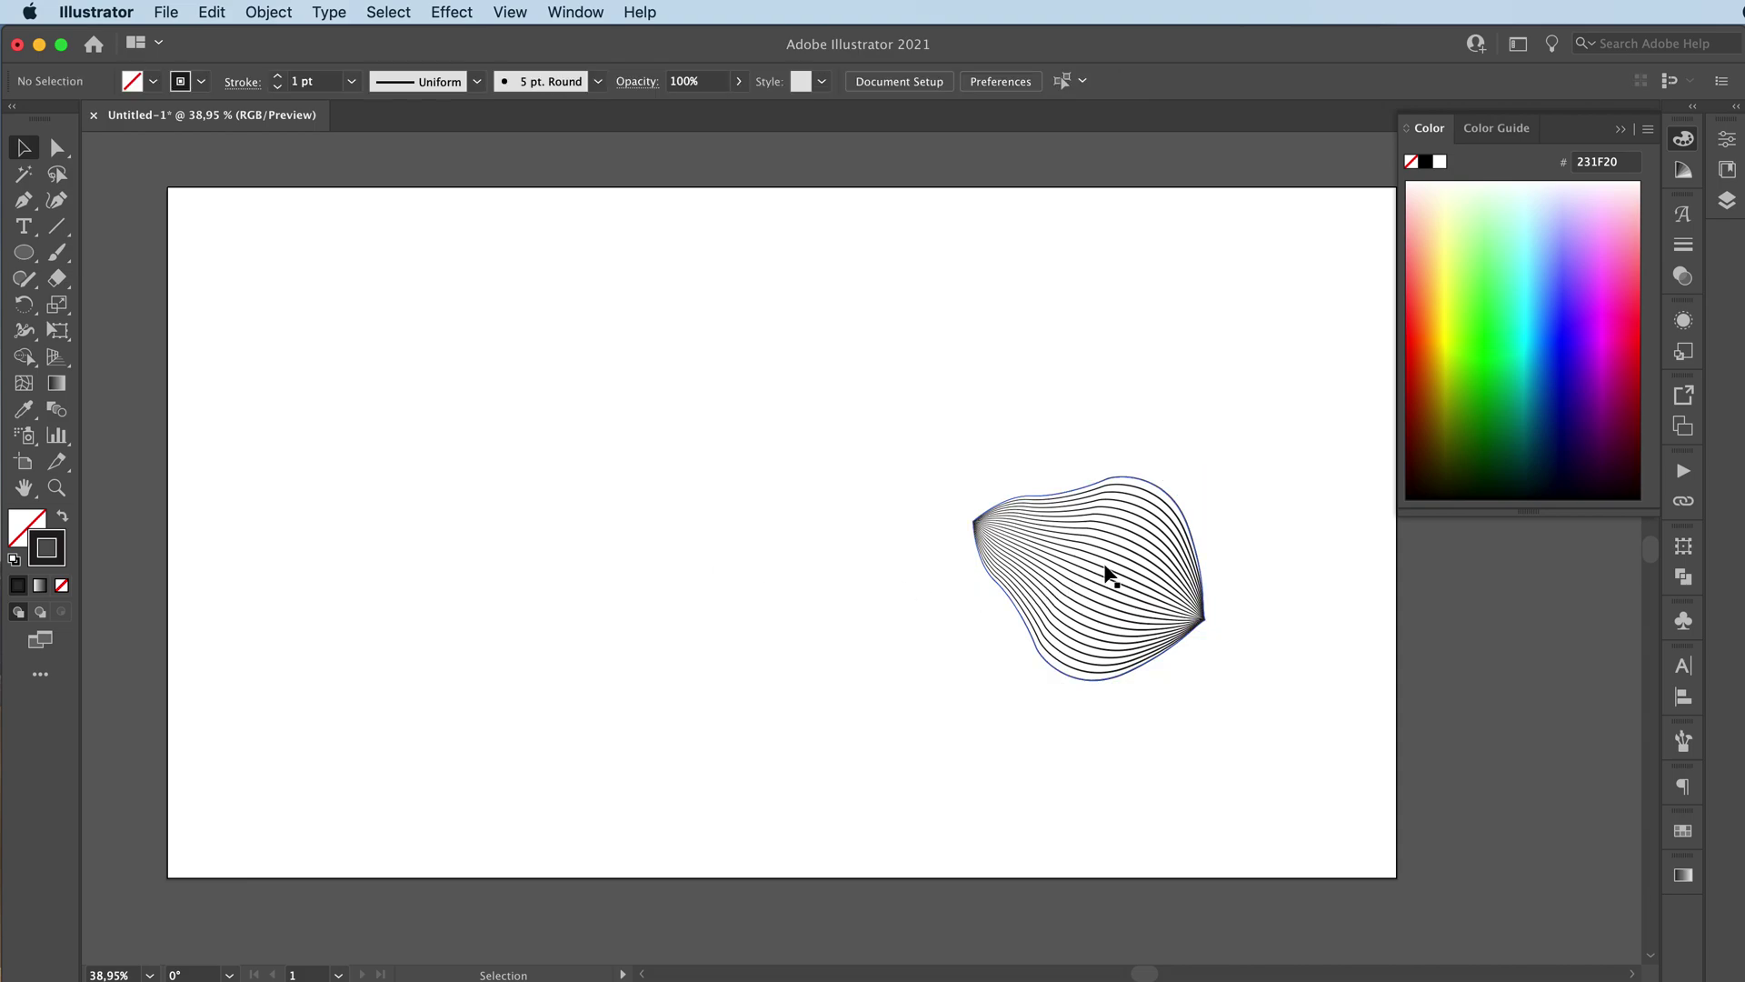
key("super+shift+z")
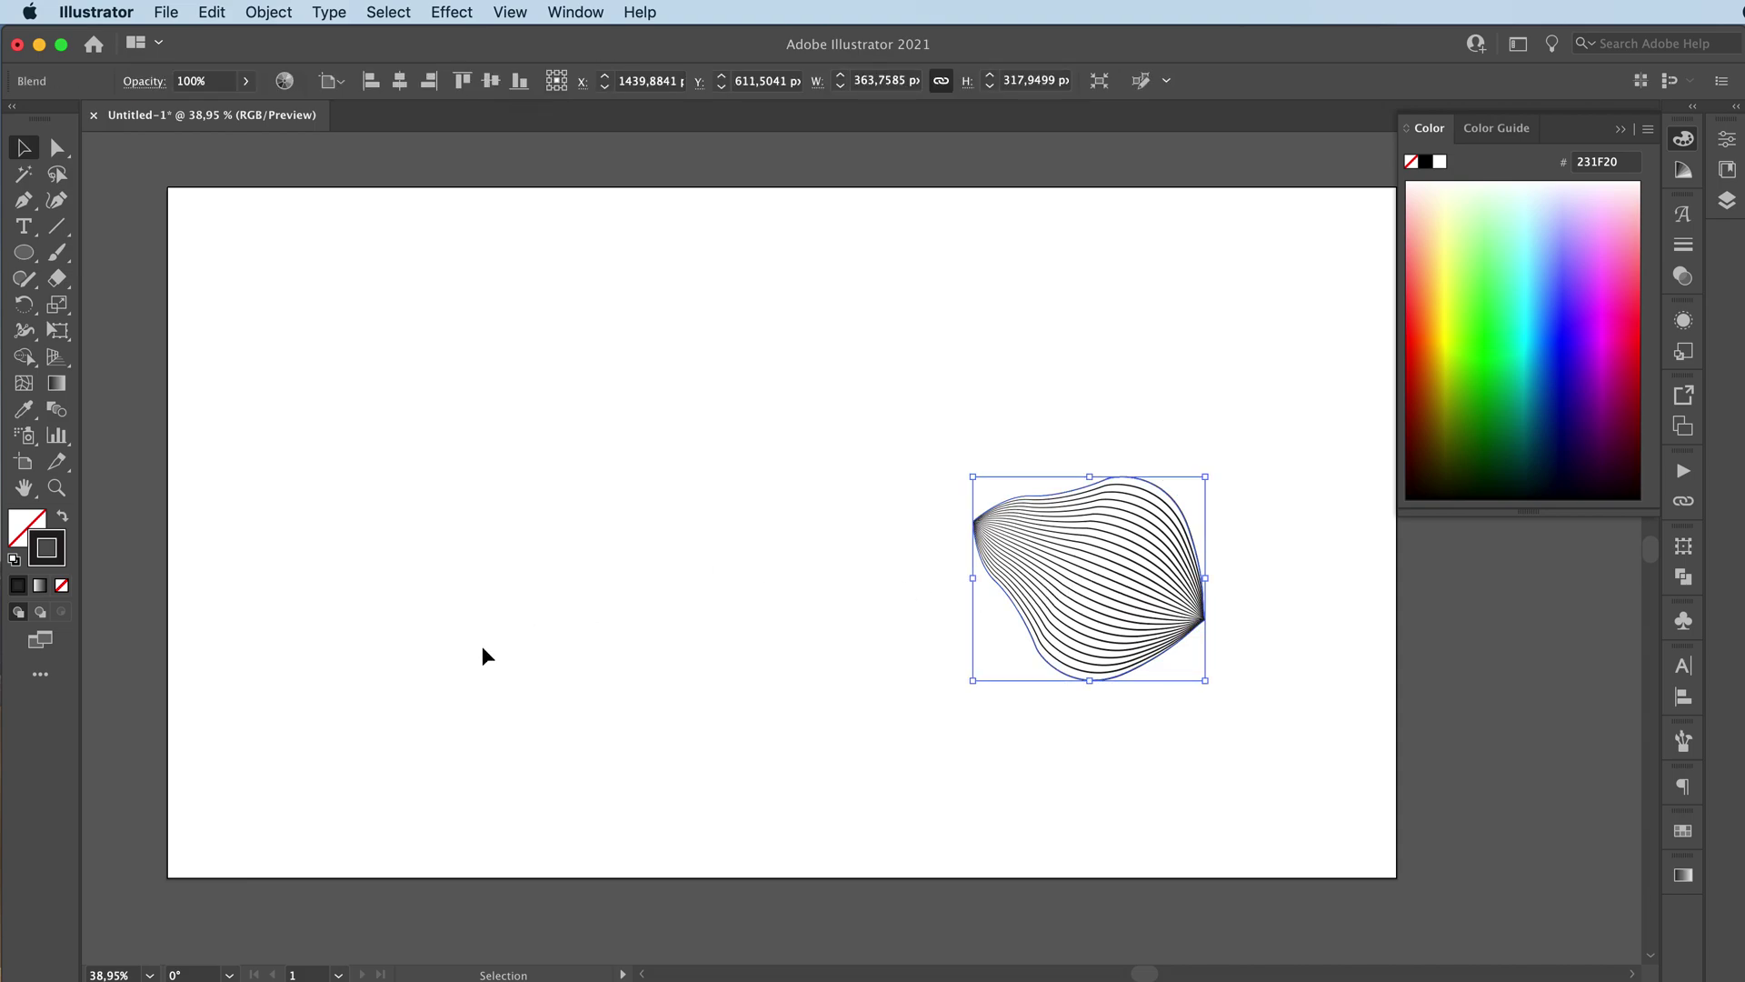
key("r")
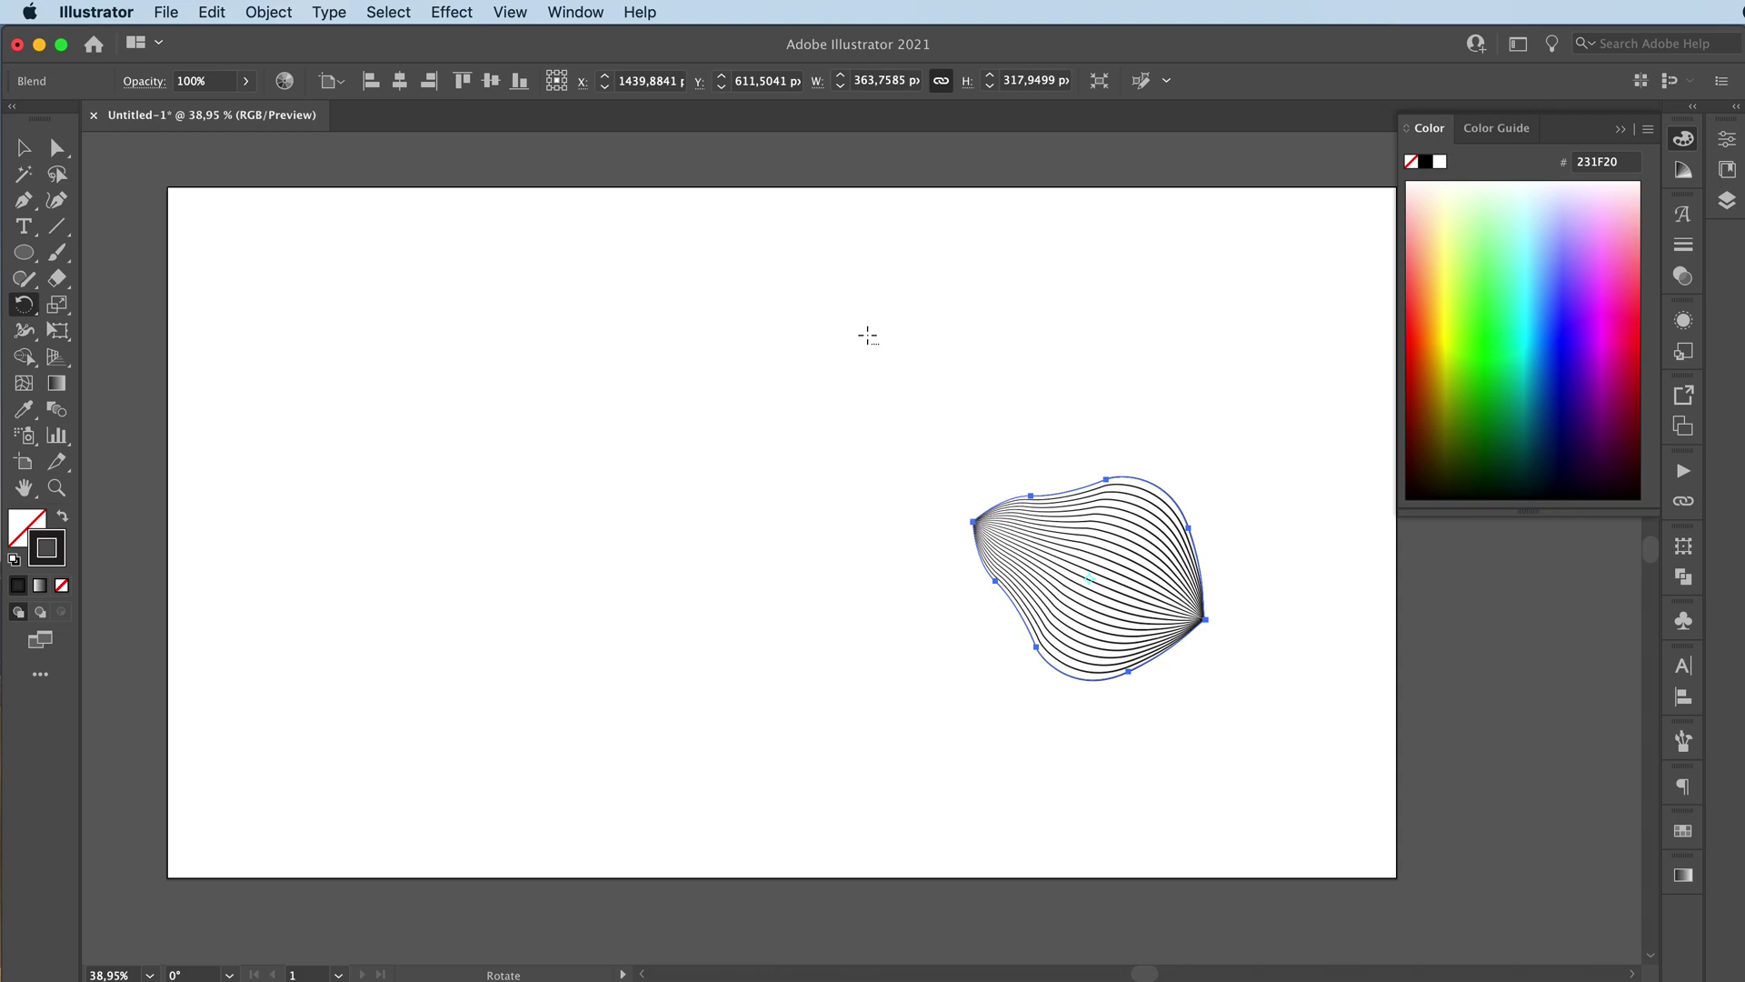
left_click(971, 521, "alt")
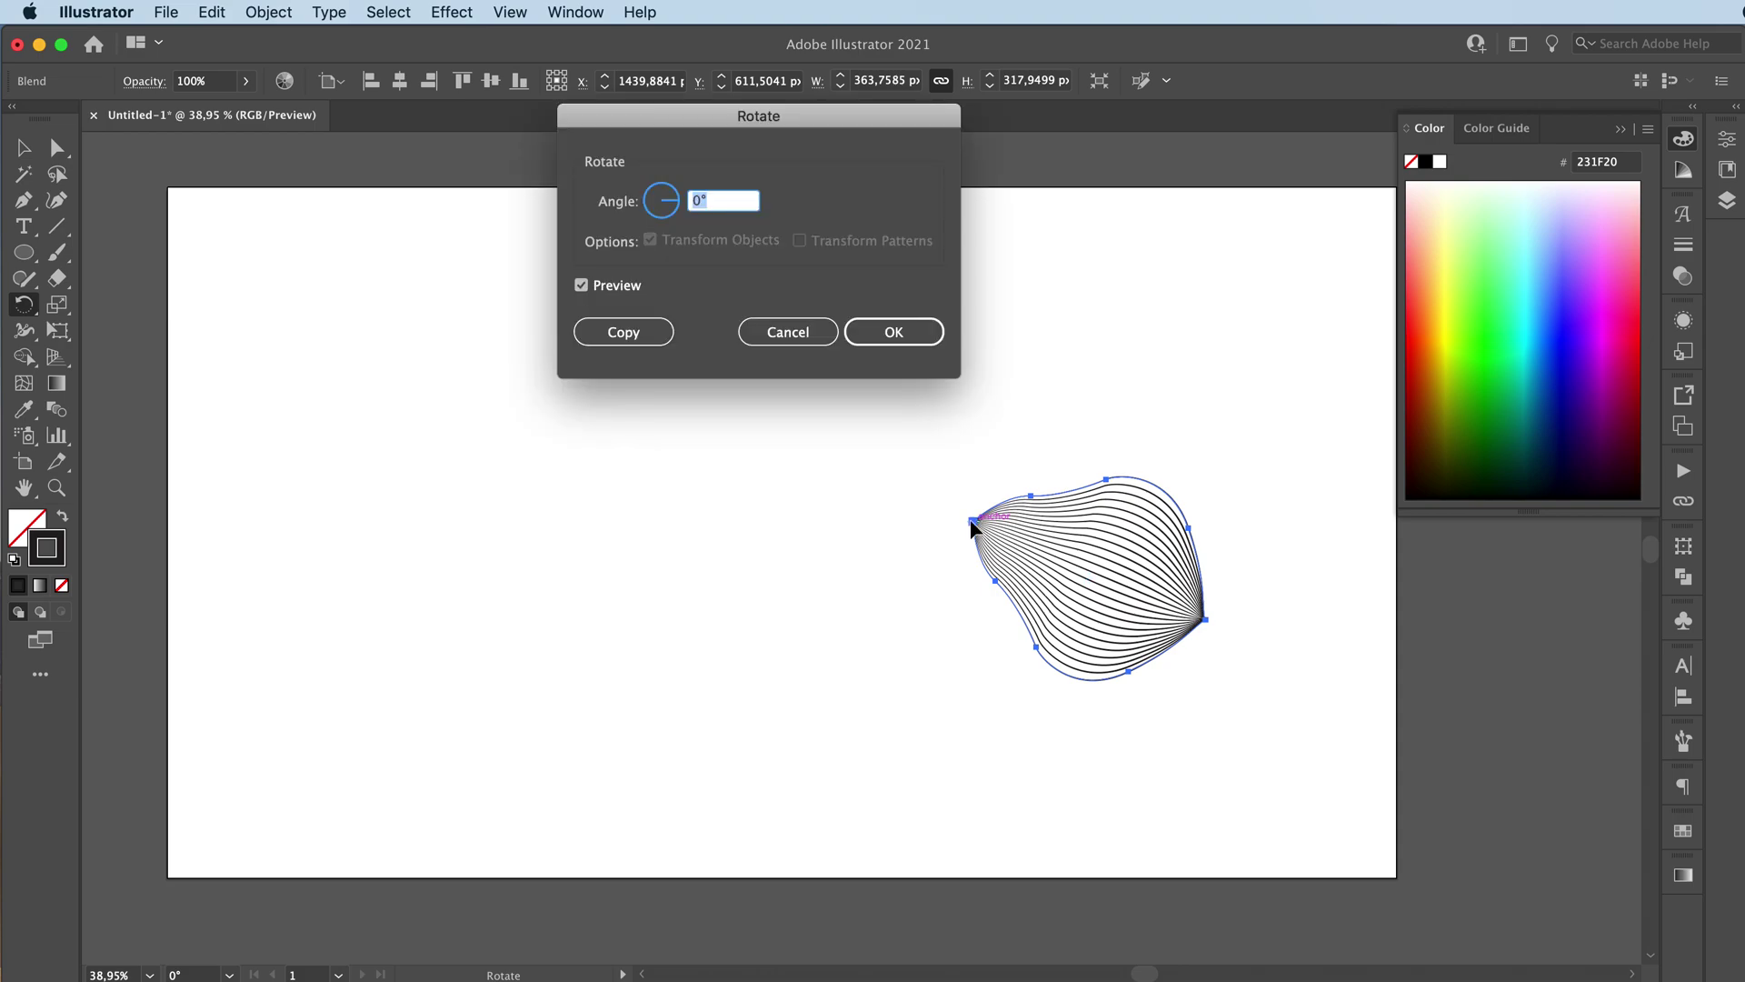
left_click_drag(775, 130, 677, 178)
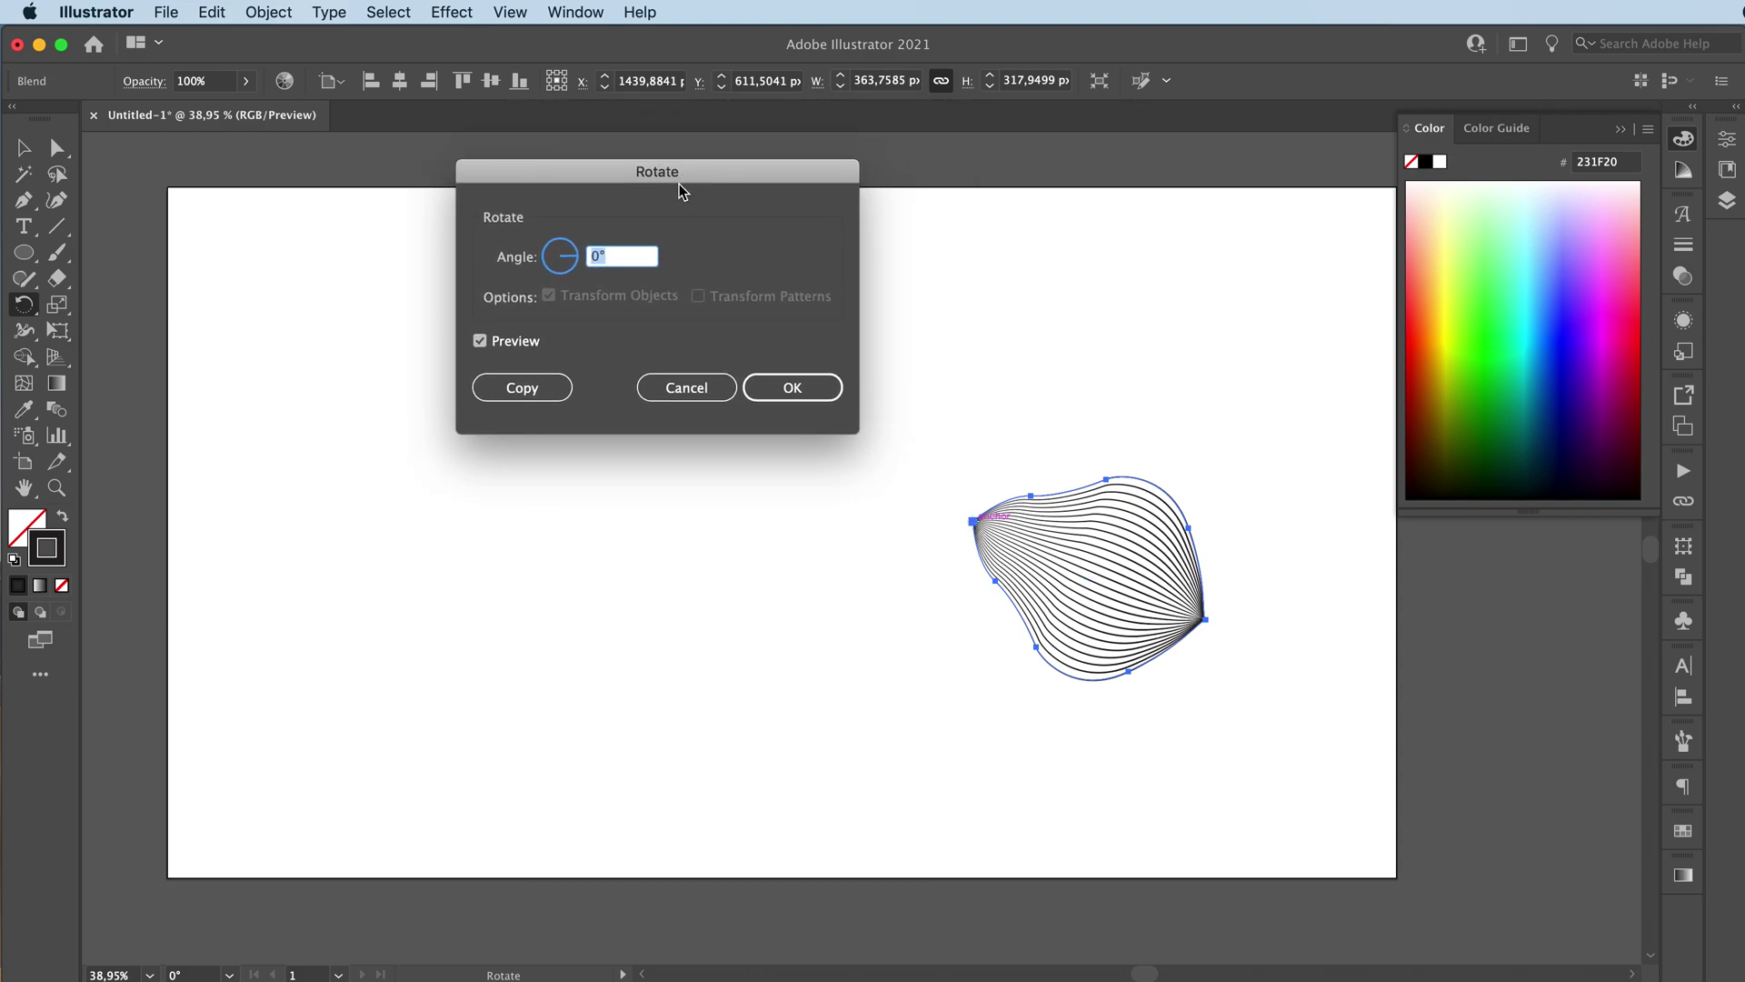
key("shift+Up")
key("shift+Up")
key("shift+Up")
key("shift+Up")
key("shift+Up")
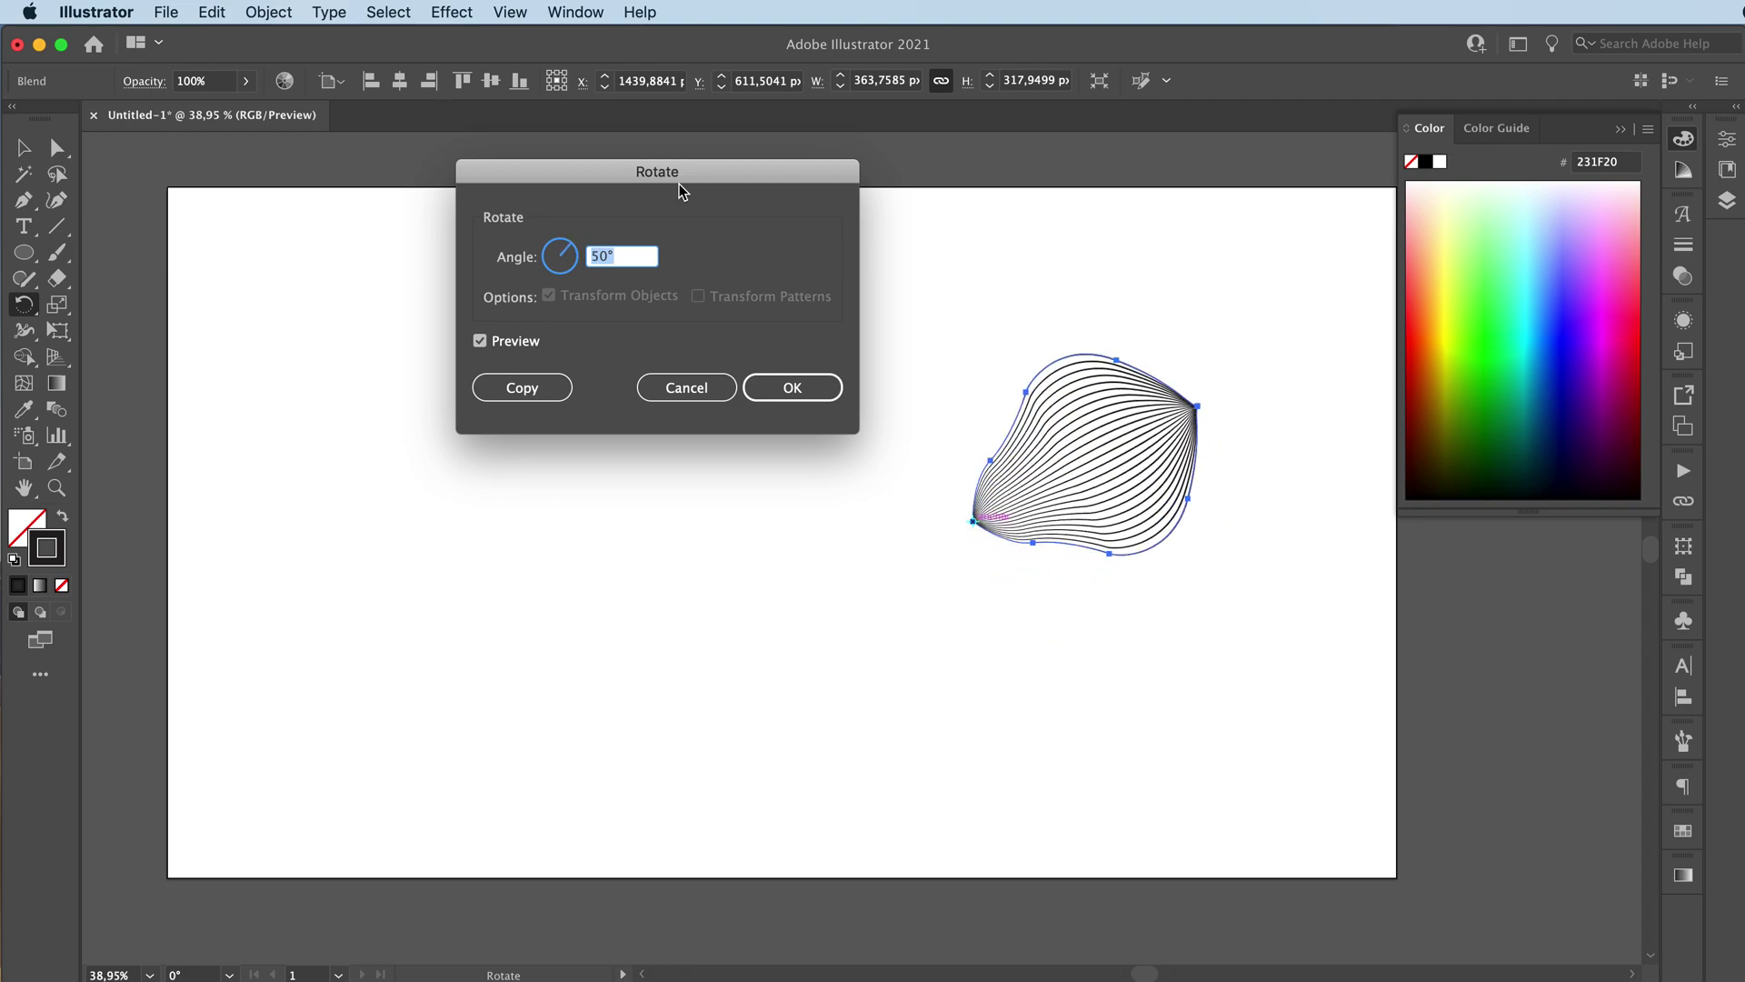
key("shift+Down")
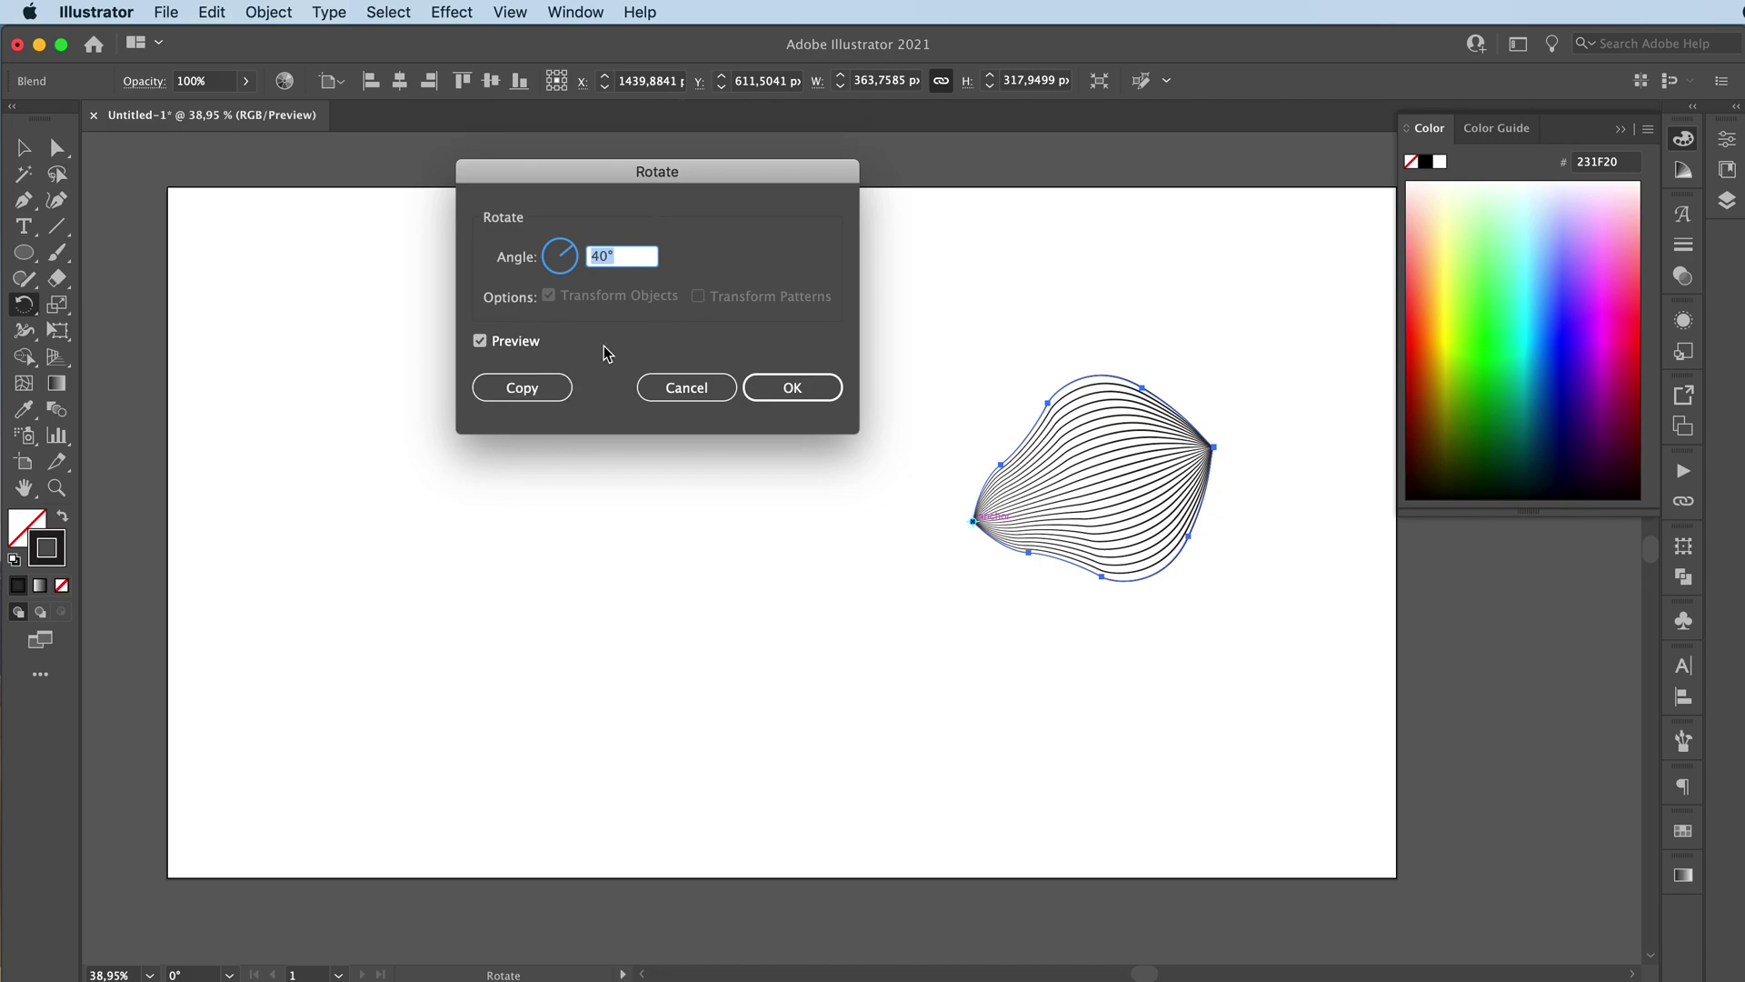
left_click(520, 386)
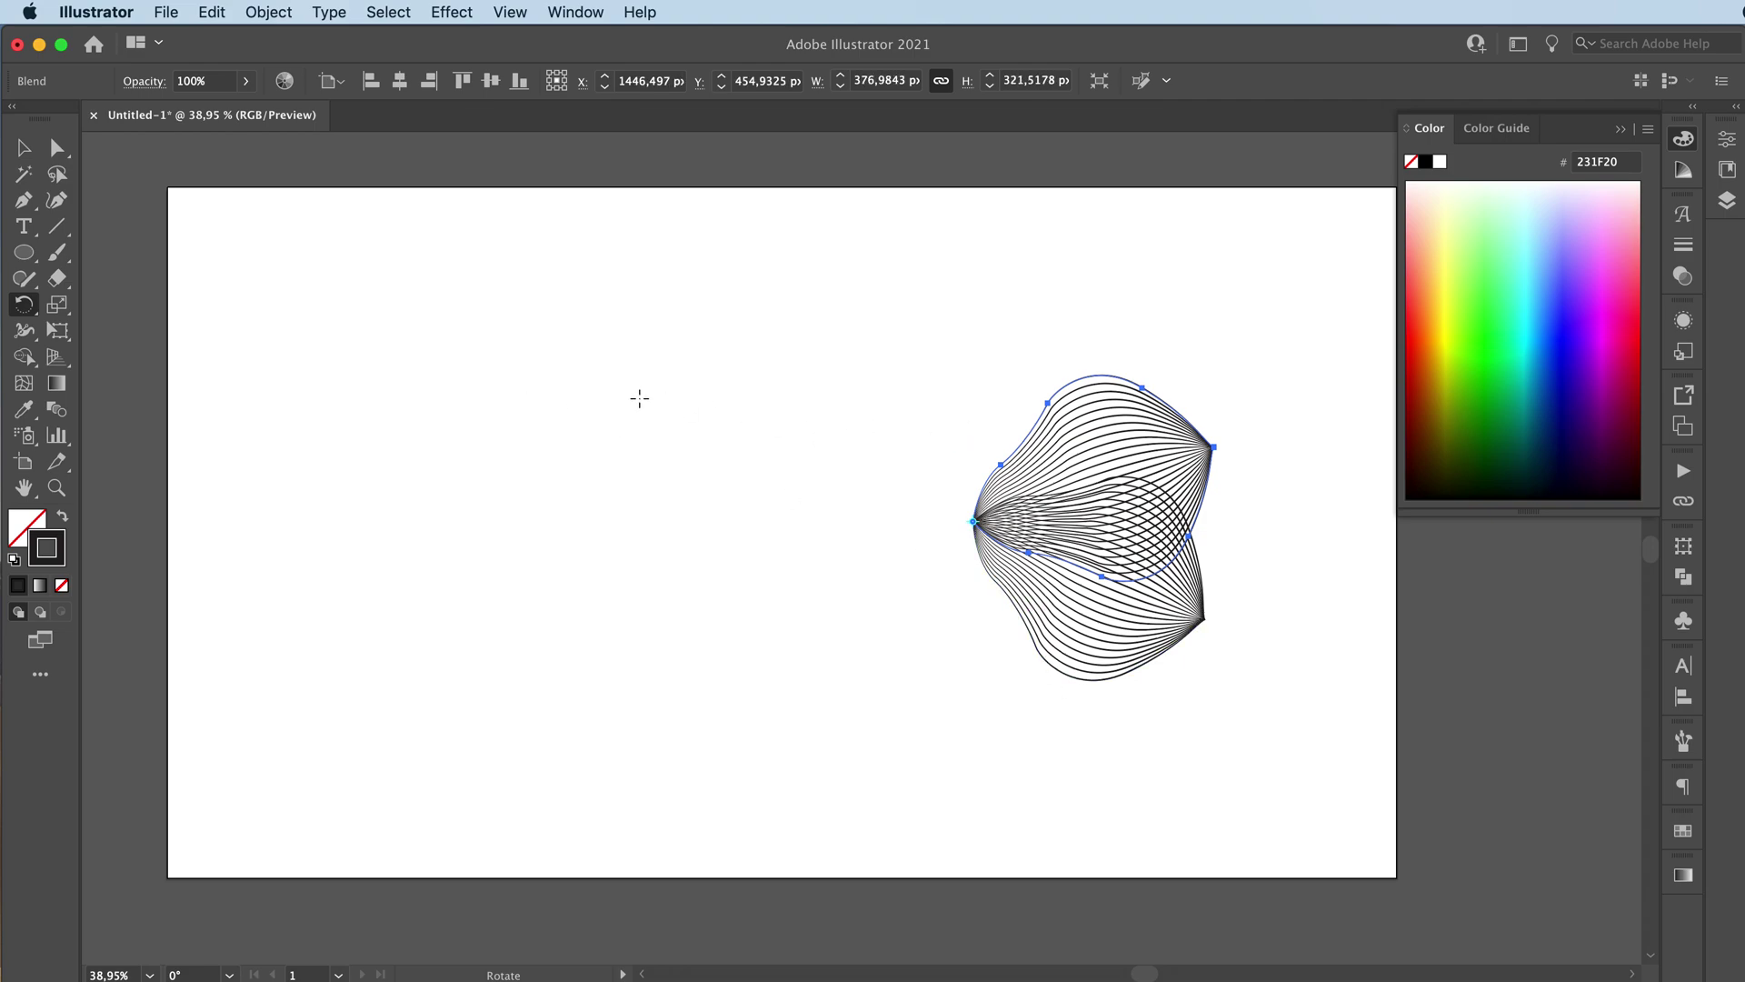
- Repeat the 40° rotated copy with Cmd+D until nine petals close the rosette, then deselect
key("super")
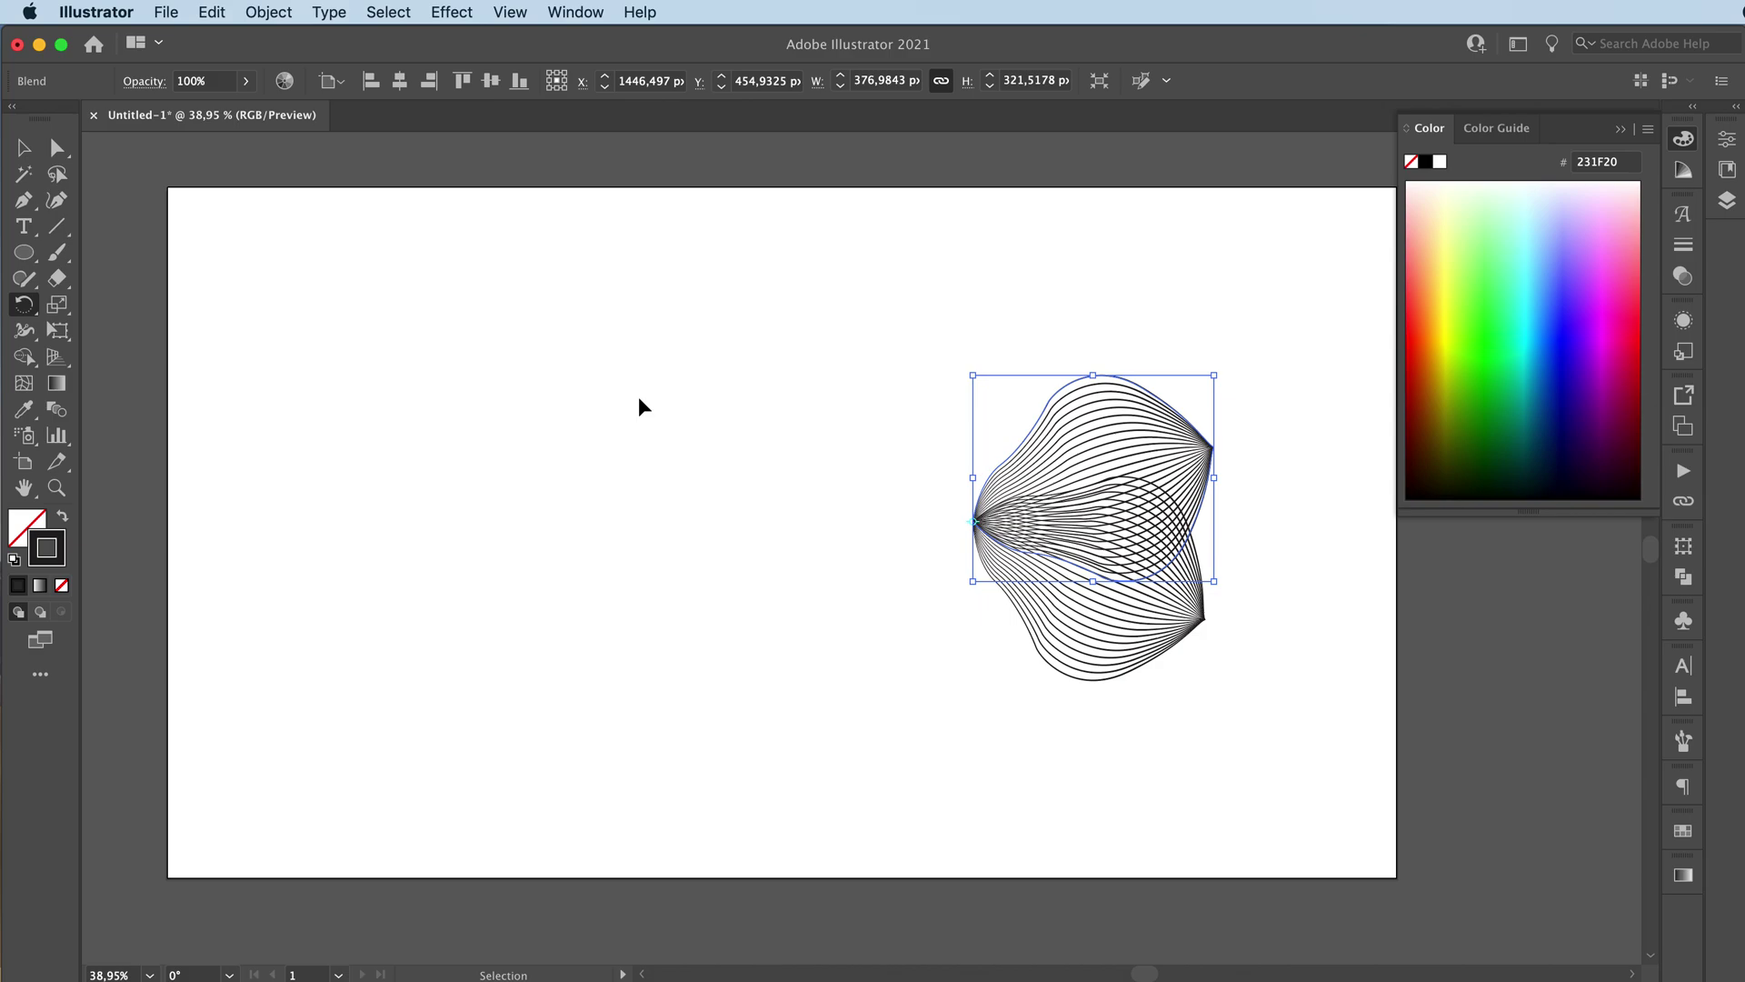
key("super+d")
key("super+d")
key("super+d")
key("super+d")
key("super+d")
key("super+d")
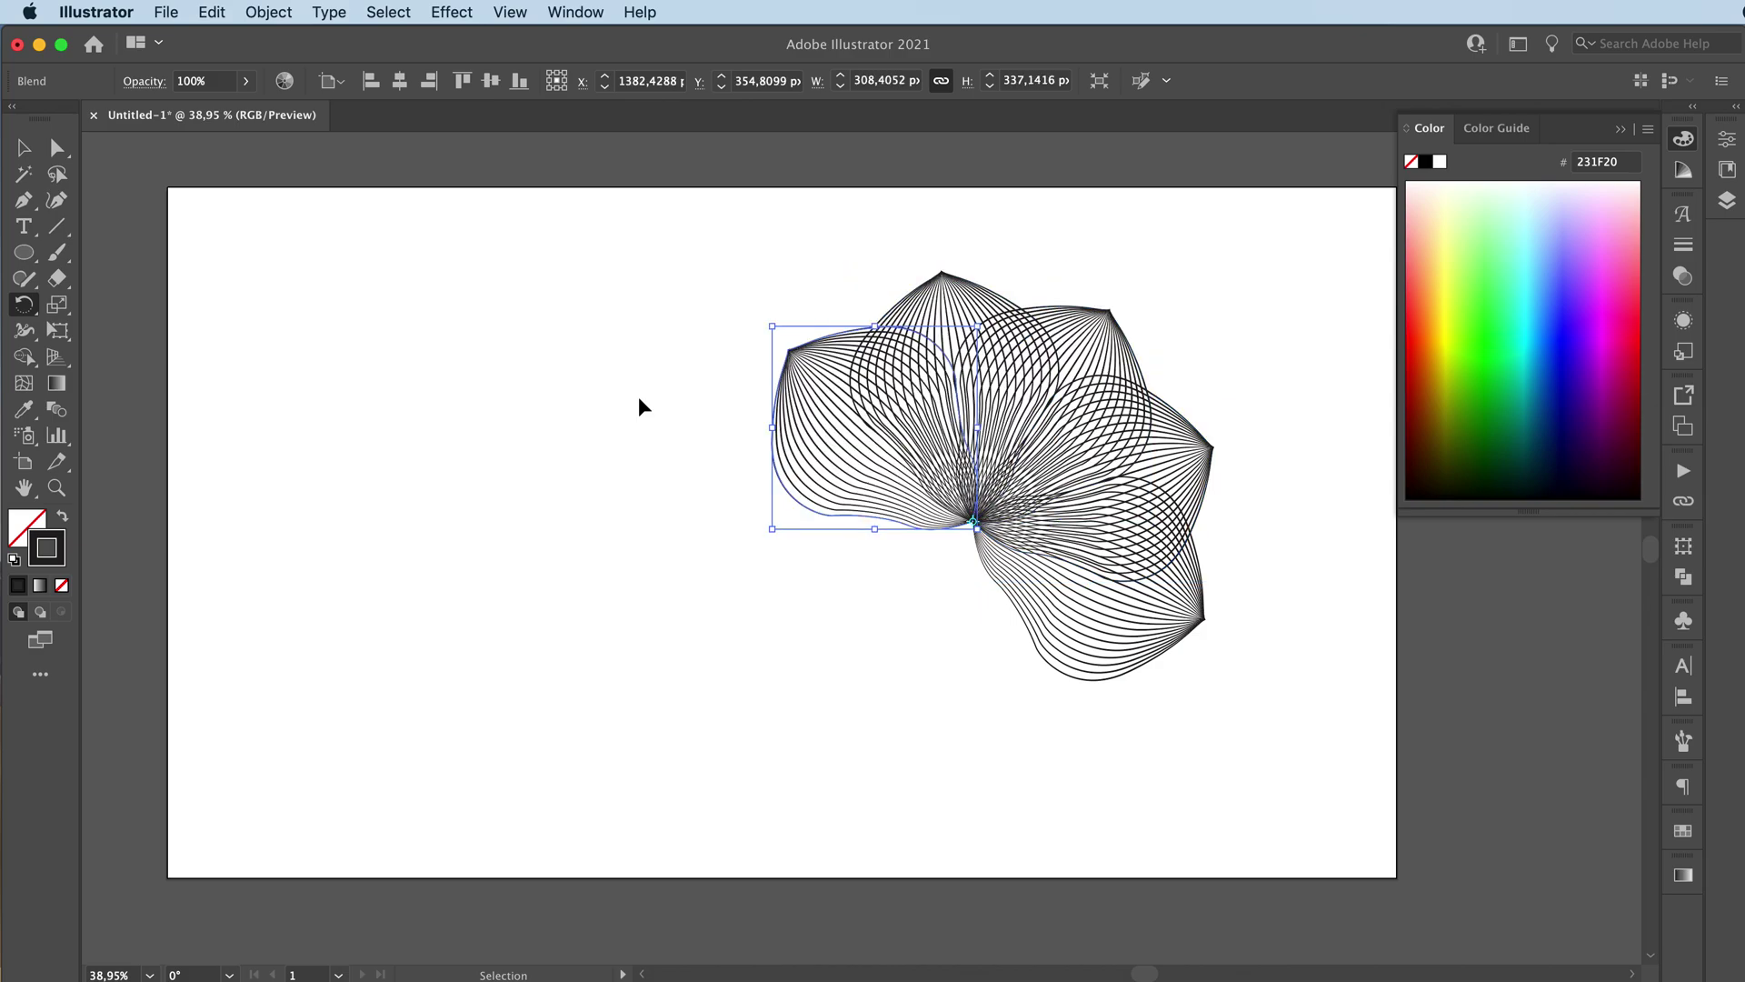
key("super+d")
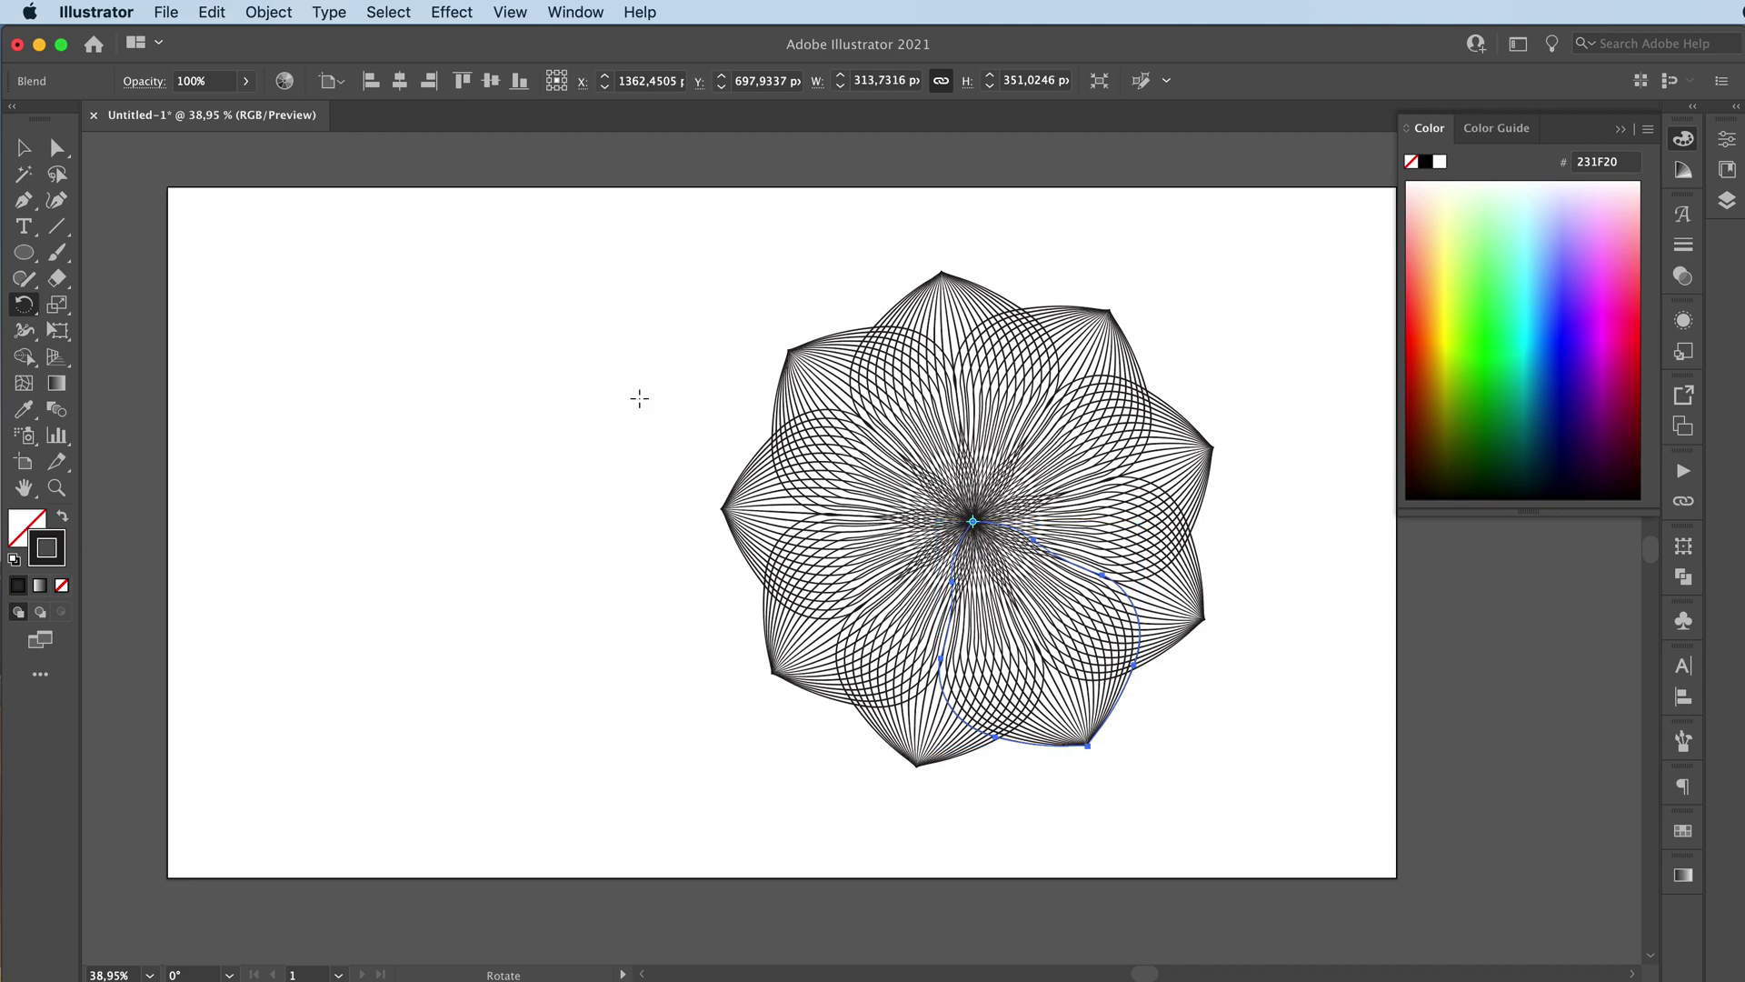
scroll(638, 396, "down", 1)
key("v")
left_click(451, 391)
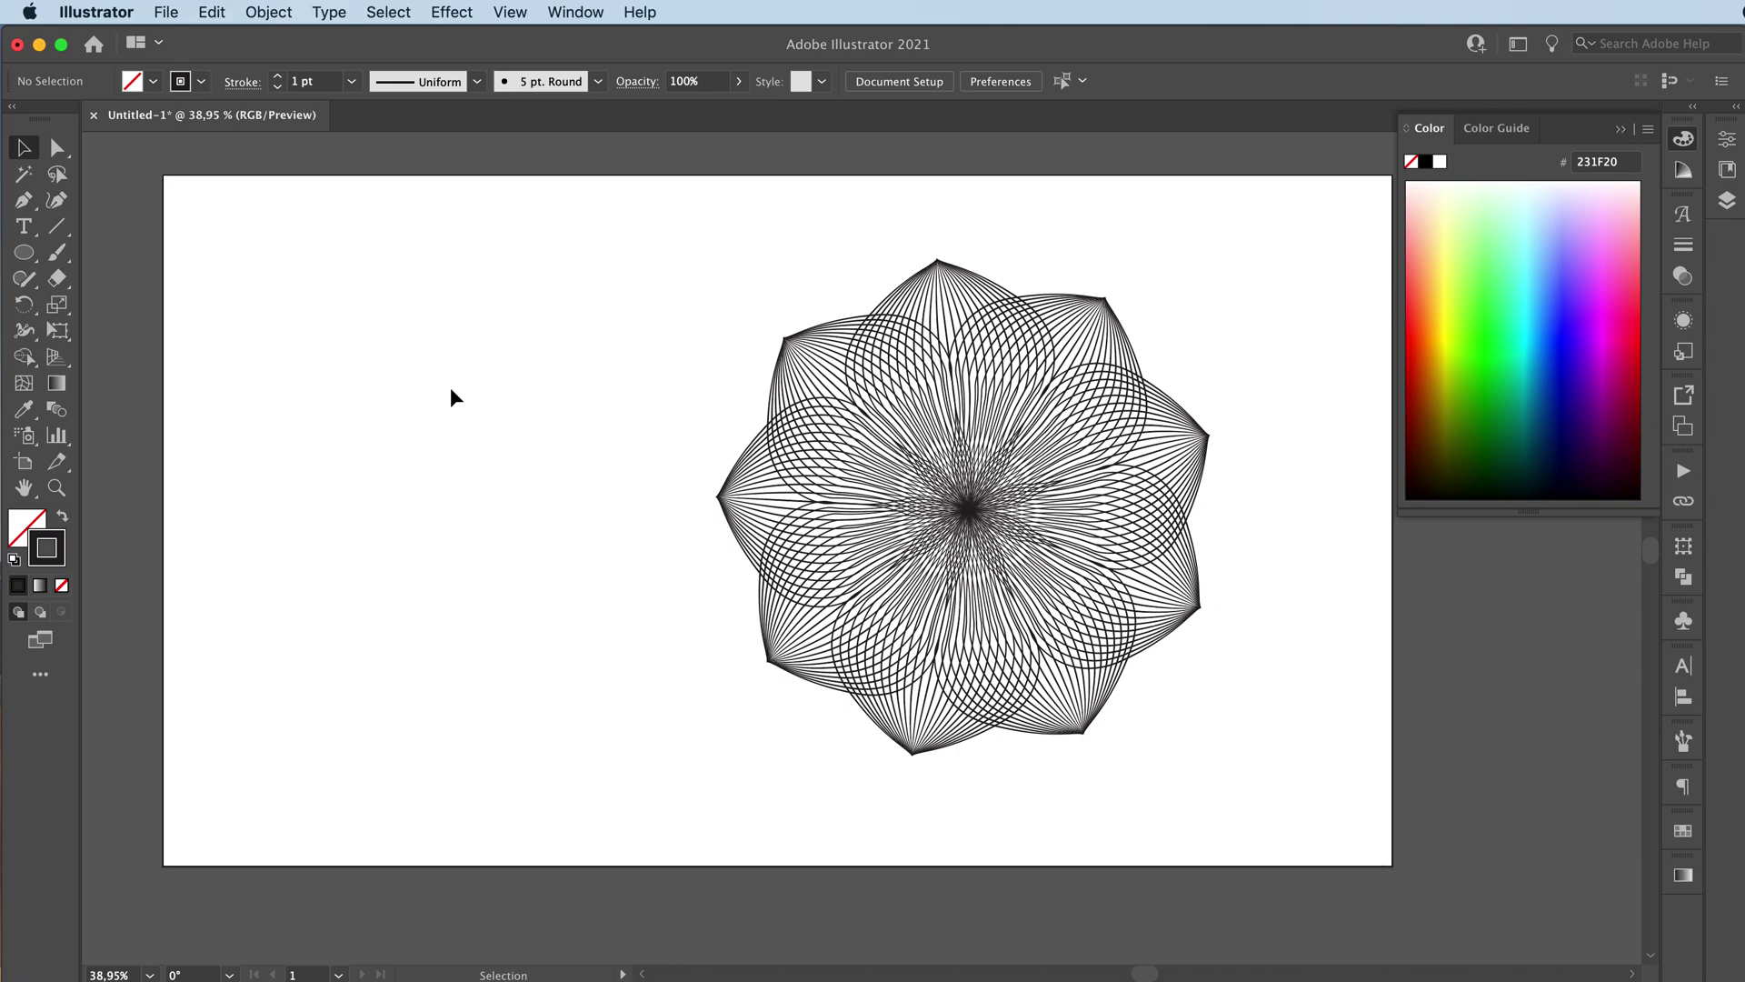
- Undo the earlier rotated petal copies, returning to the single petal
key("a")
key("super+z")
key("super+z")
key("super+z")
key("super+z")
key("super+z")
key("super+z")
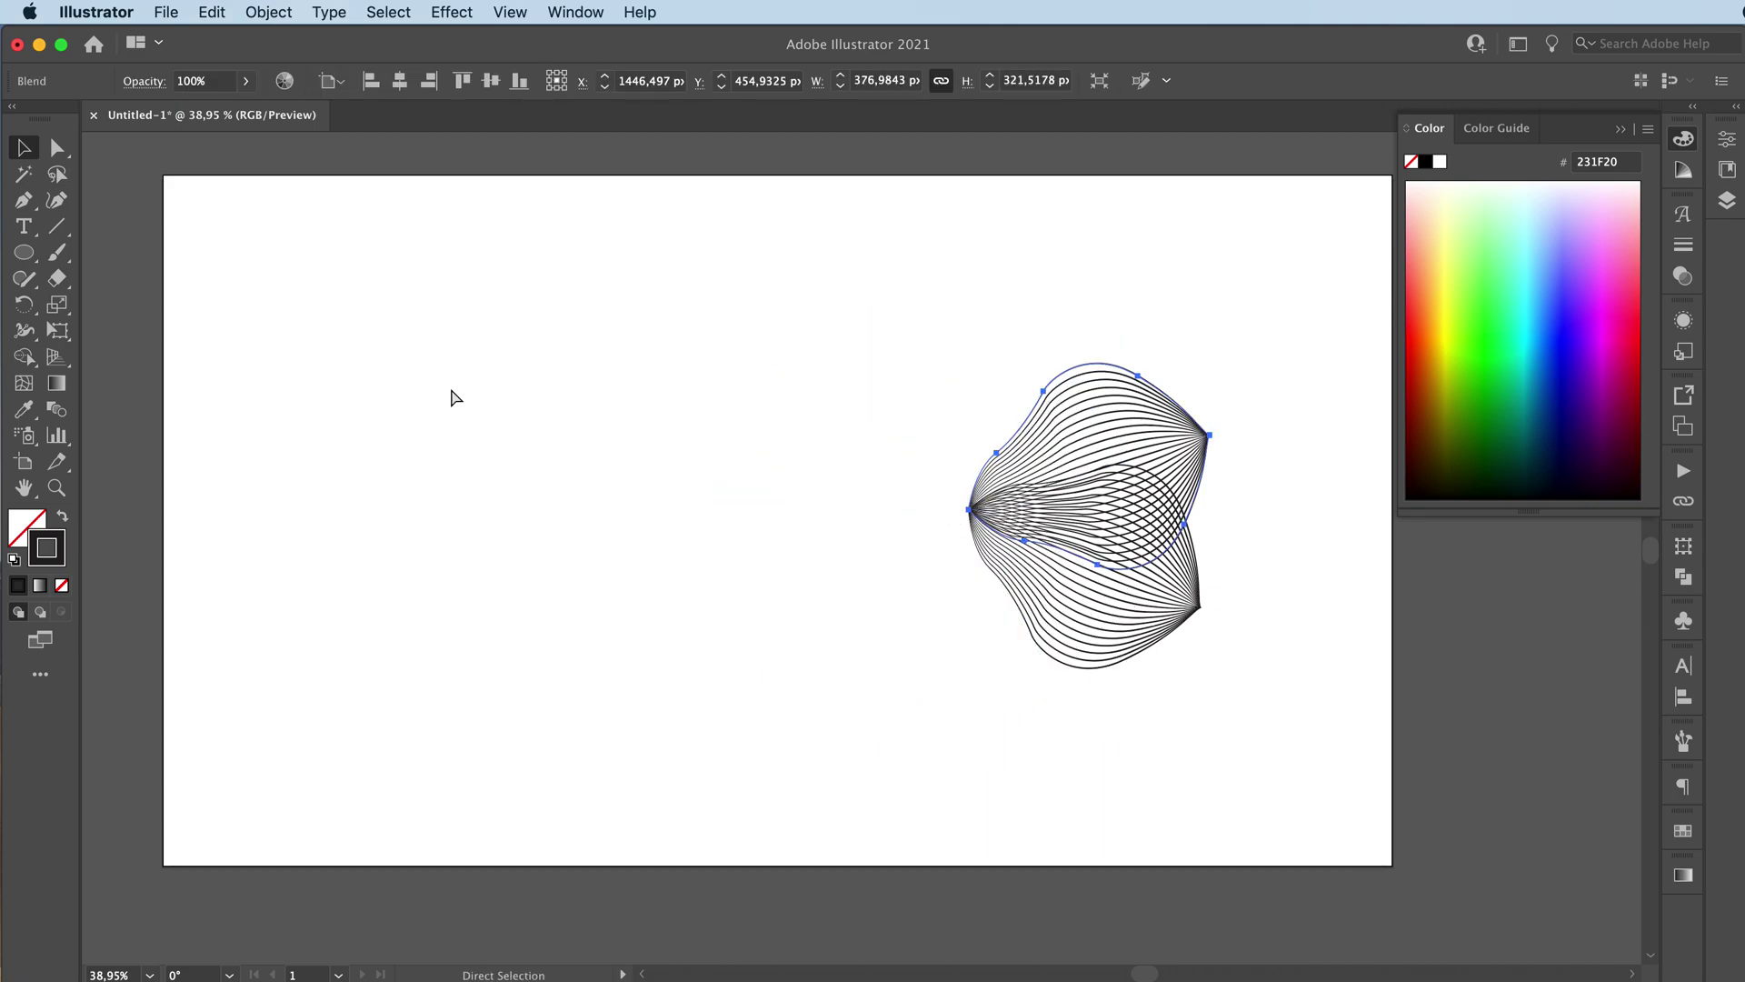
key("super+z")
key("v")
- Copy the petal at 60° around its left tip, repeating to complete six petals
key("r")
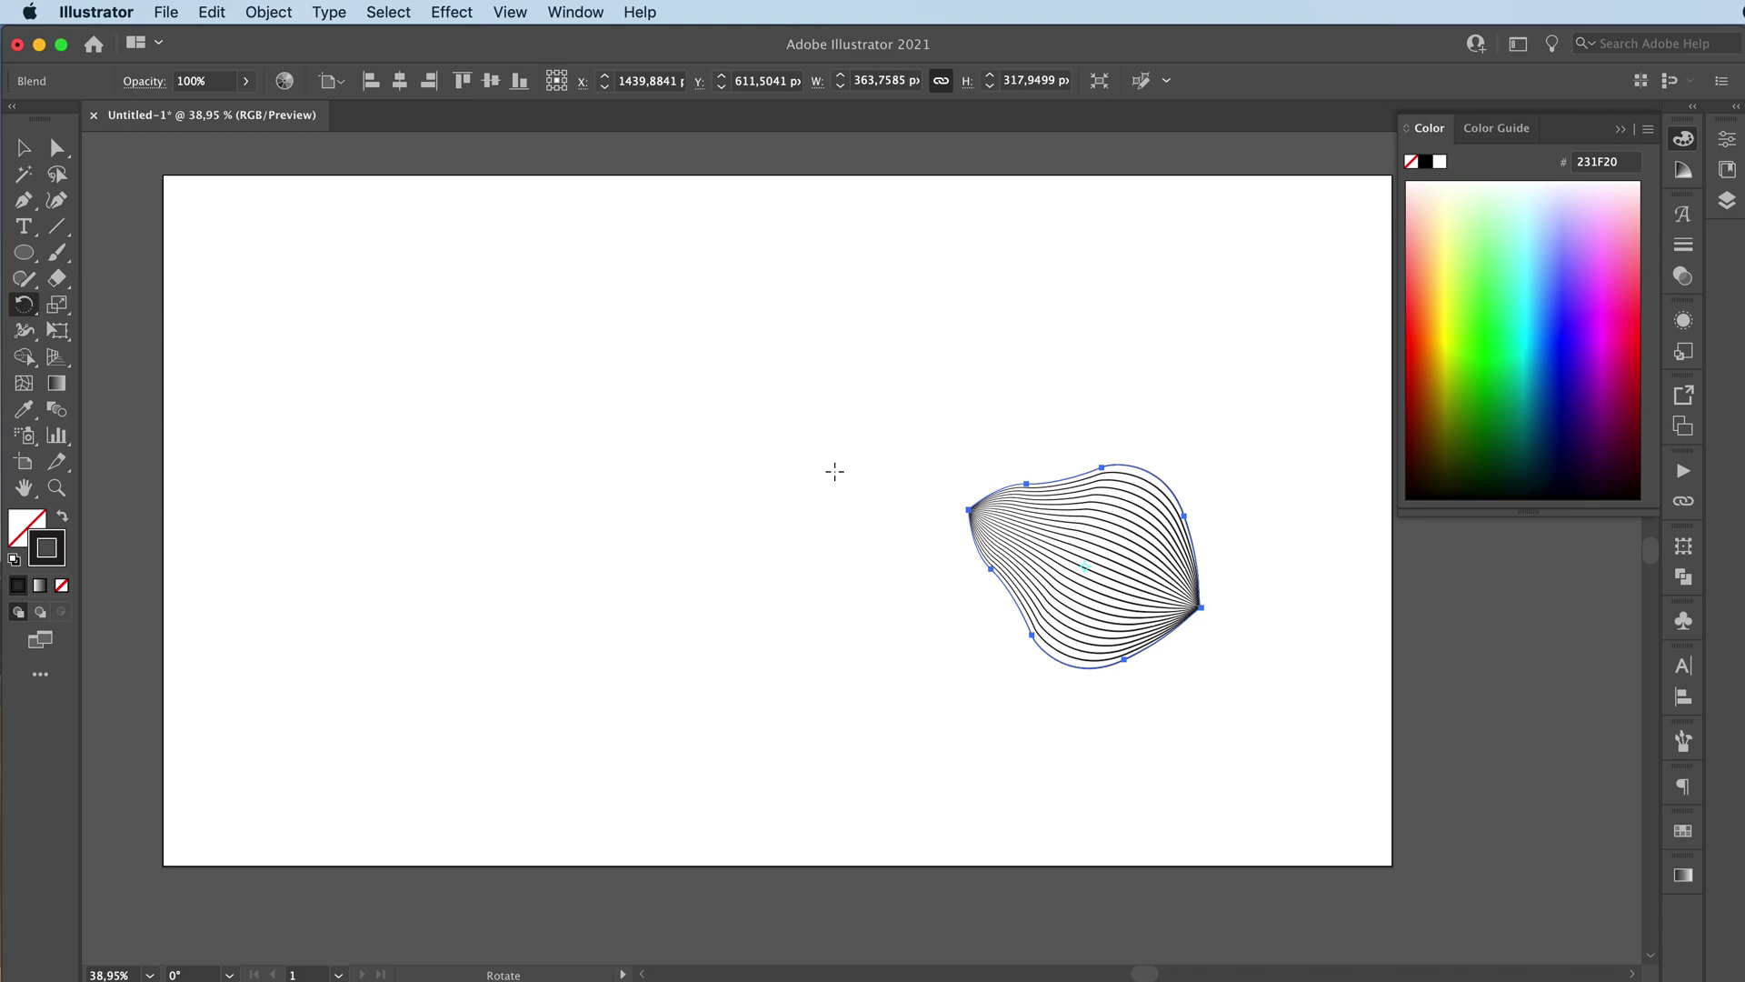
left_click(969, 509, "alt")
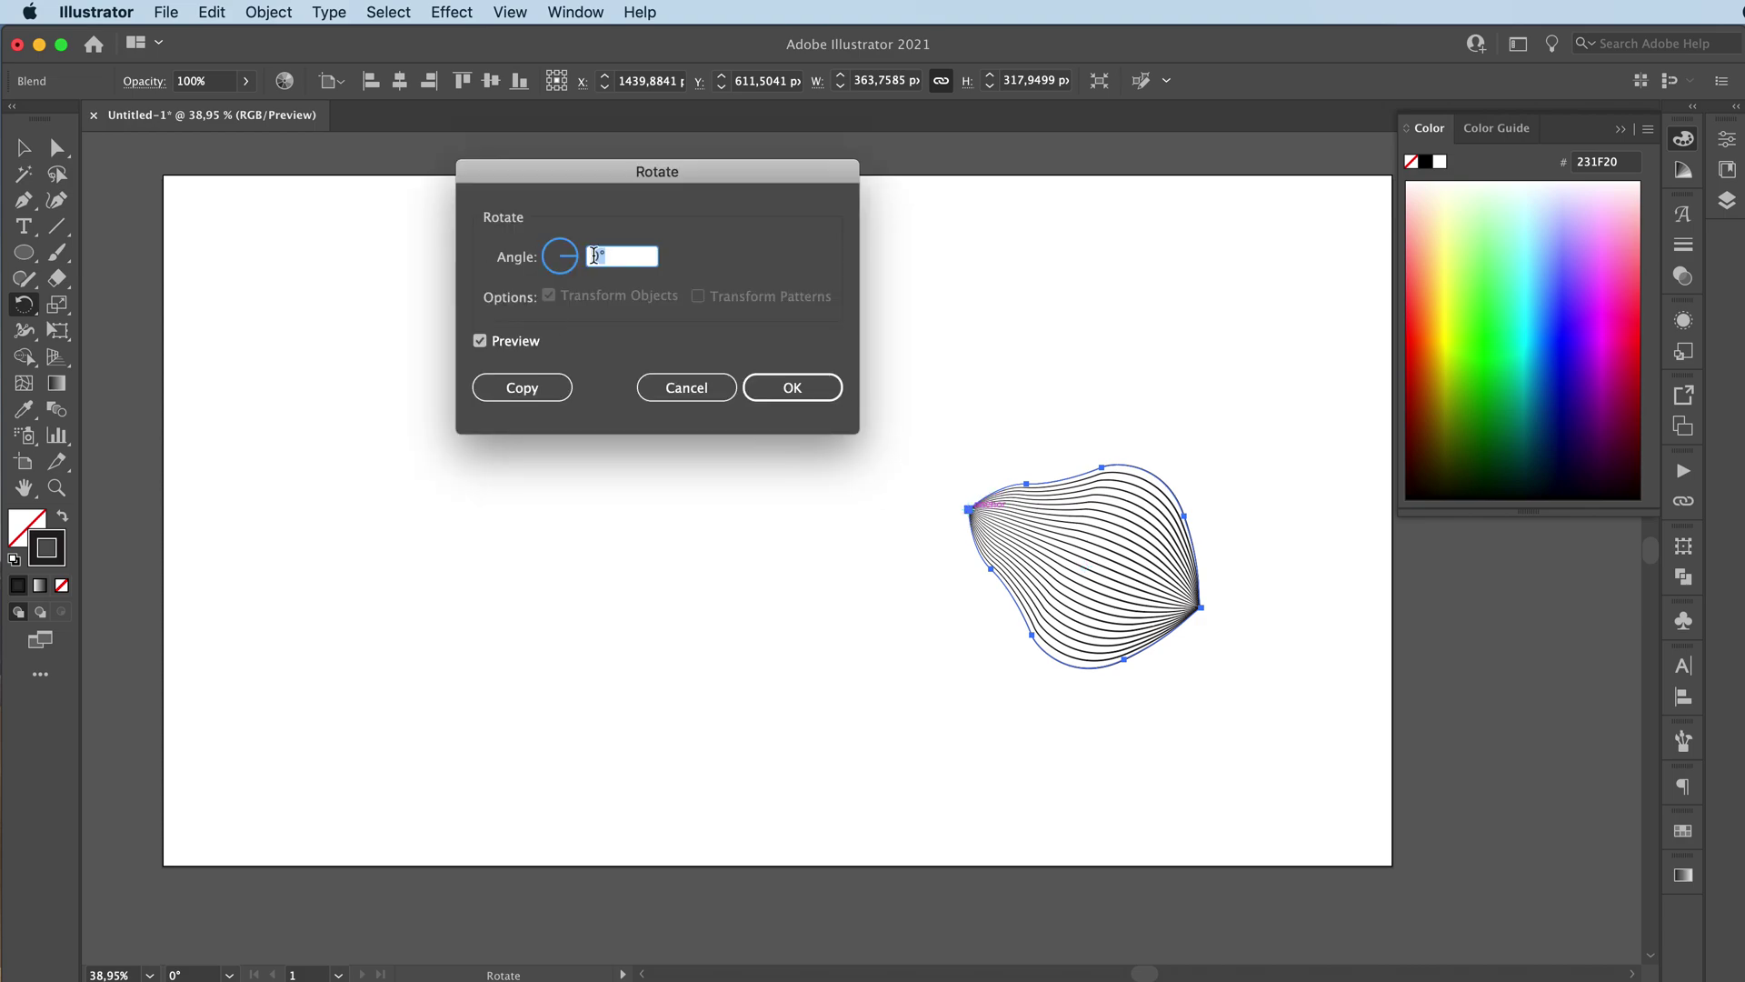
key("shift+Up")
key("shift+Up")
key("shift+Up")
key("shift+Up")
key("shift+Up")
key("shift+Up")
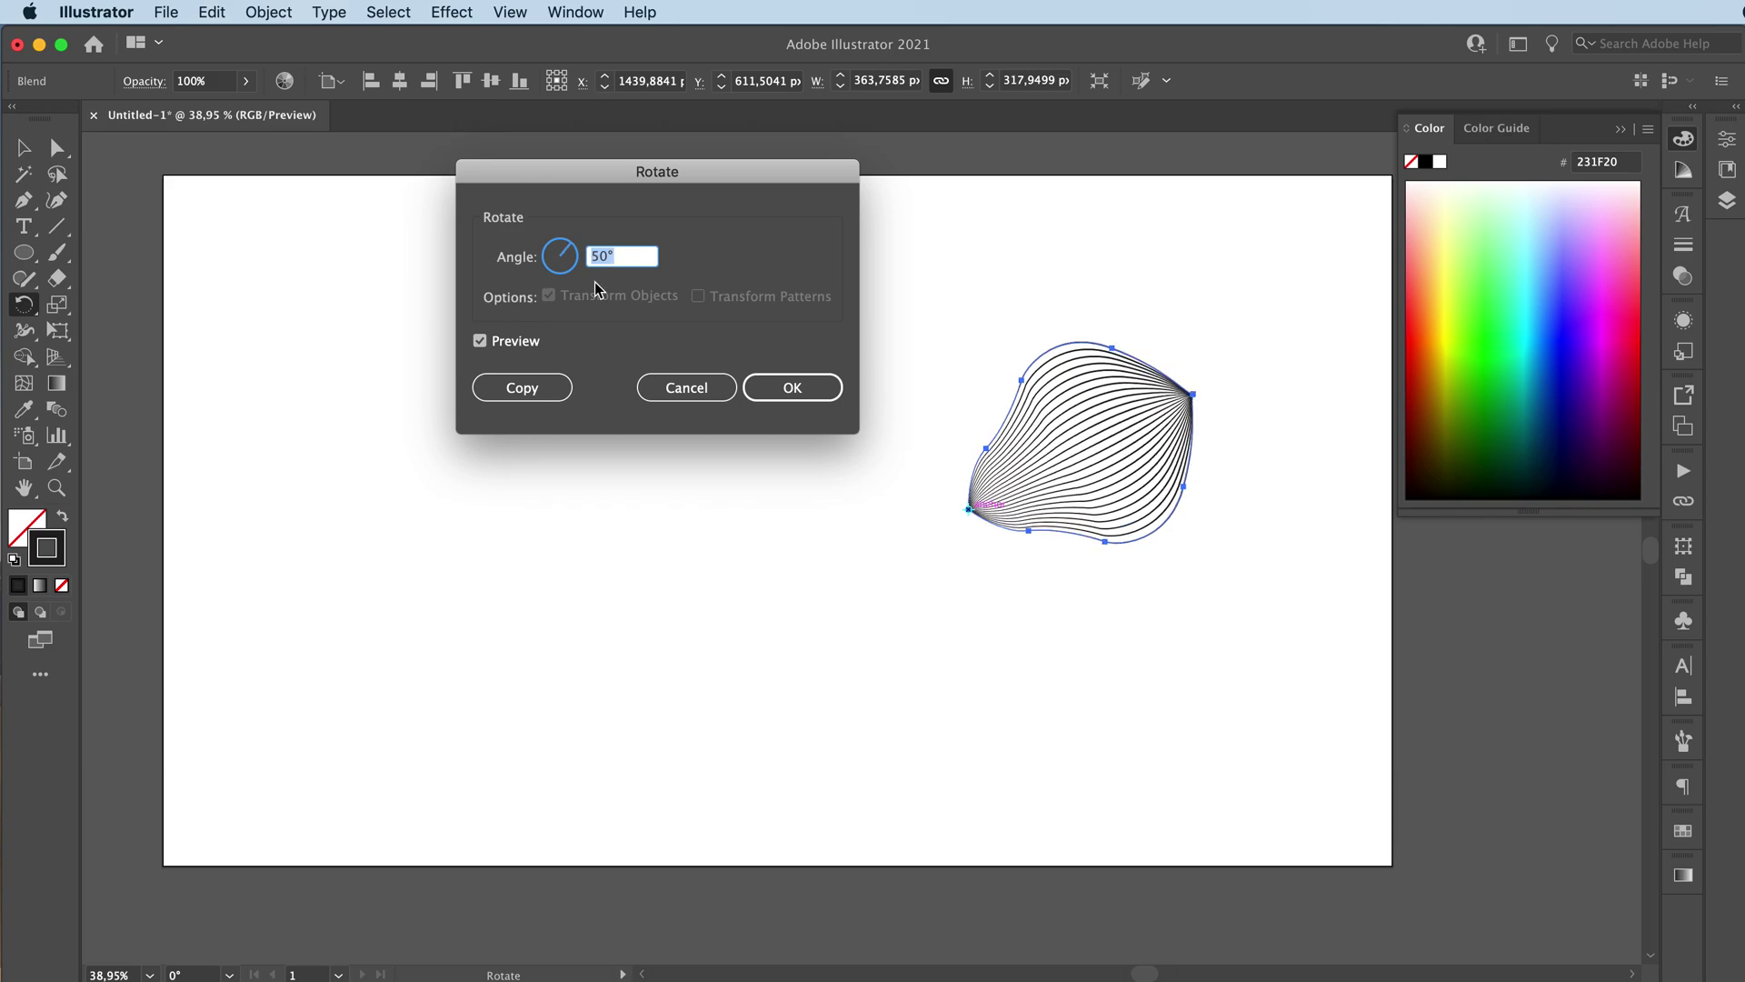
left_click(509, 389)
key("v")
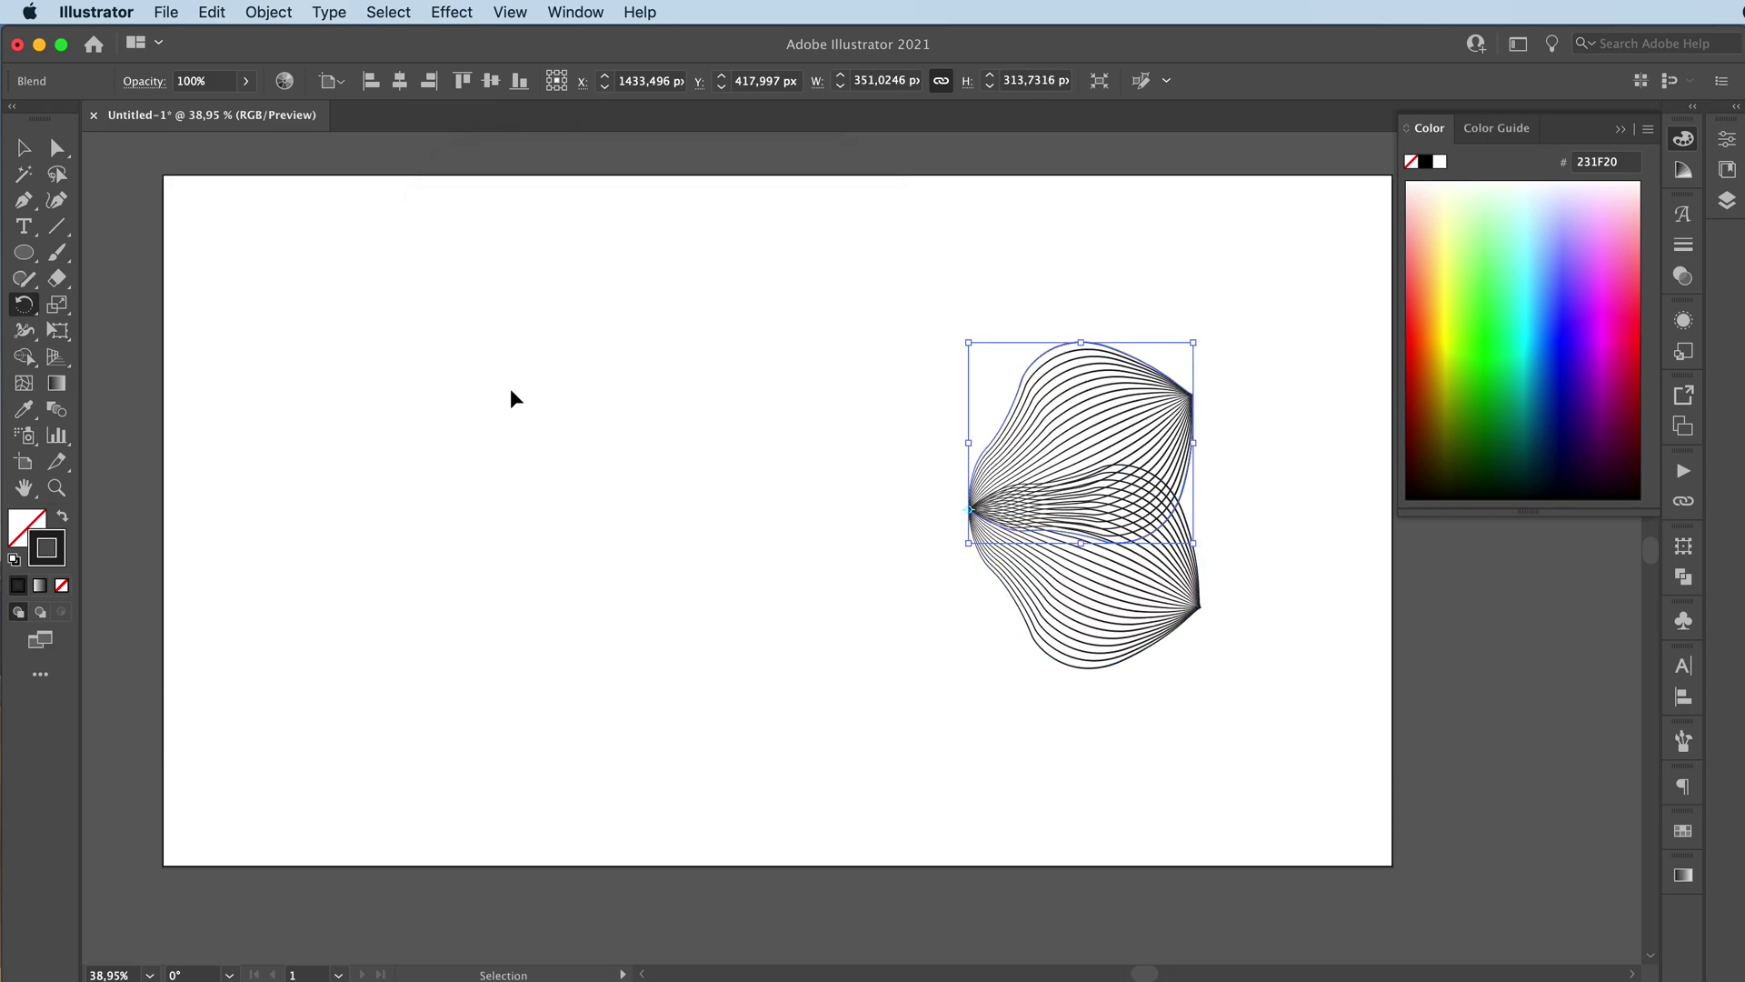
key("super+d")
key("super+d")
key("super+d")
key("super+d")
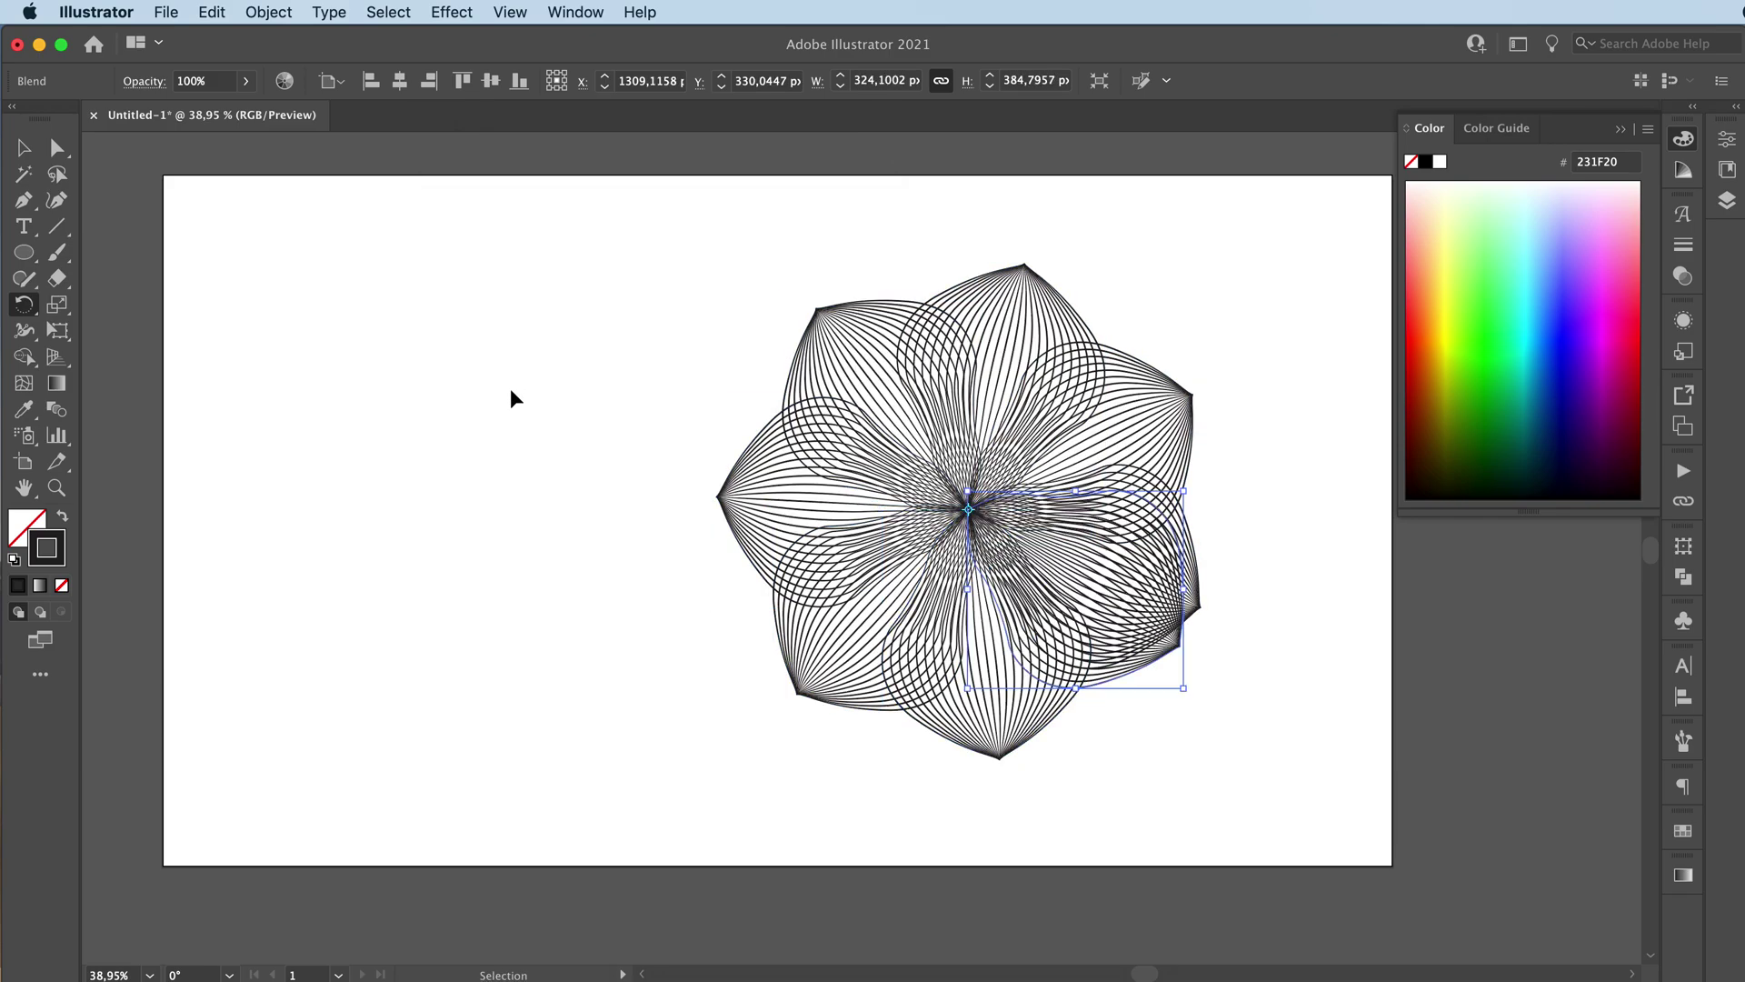
key("r")
key("super+d")
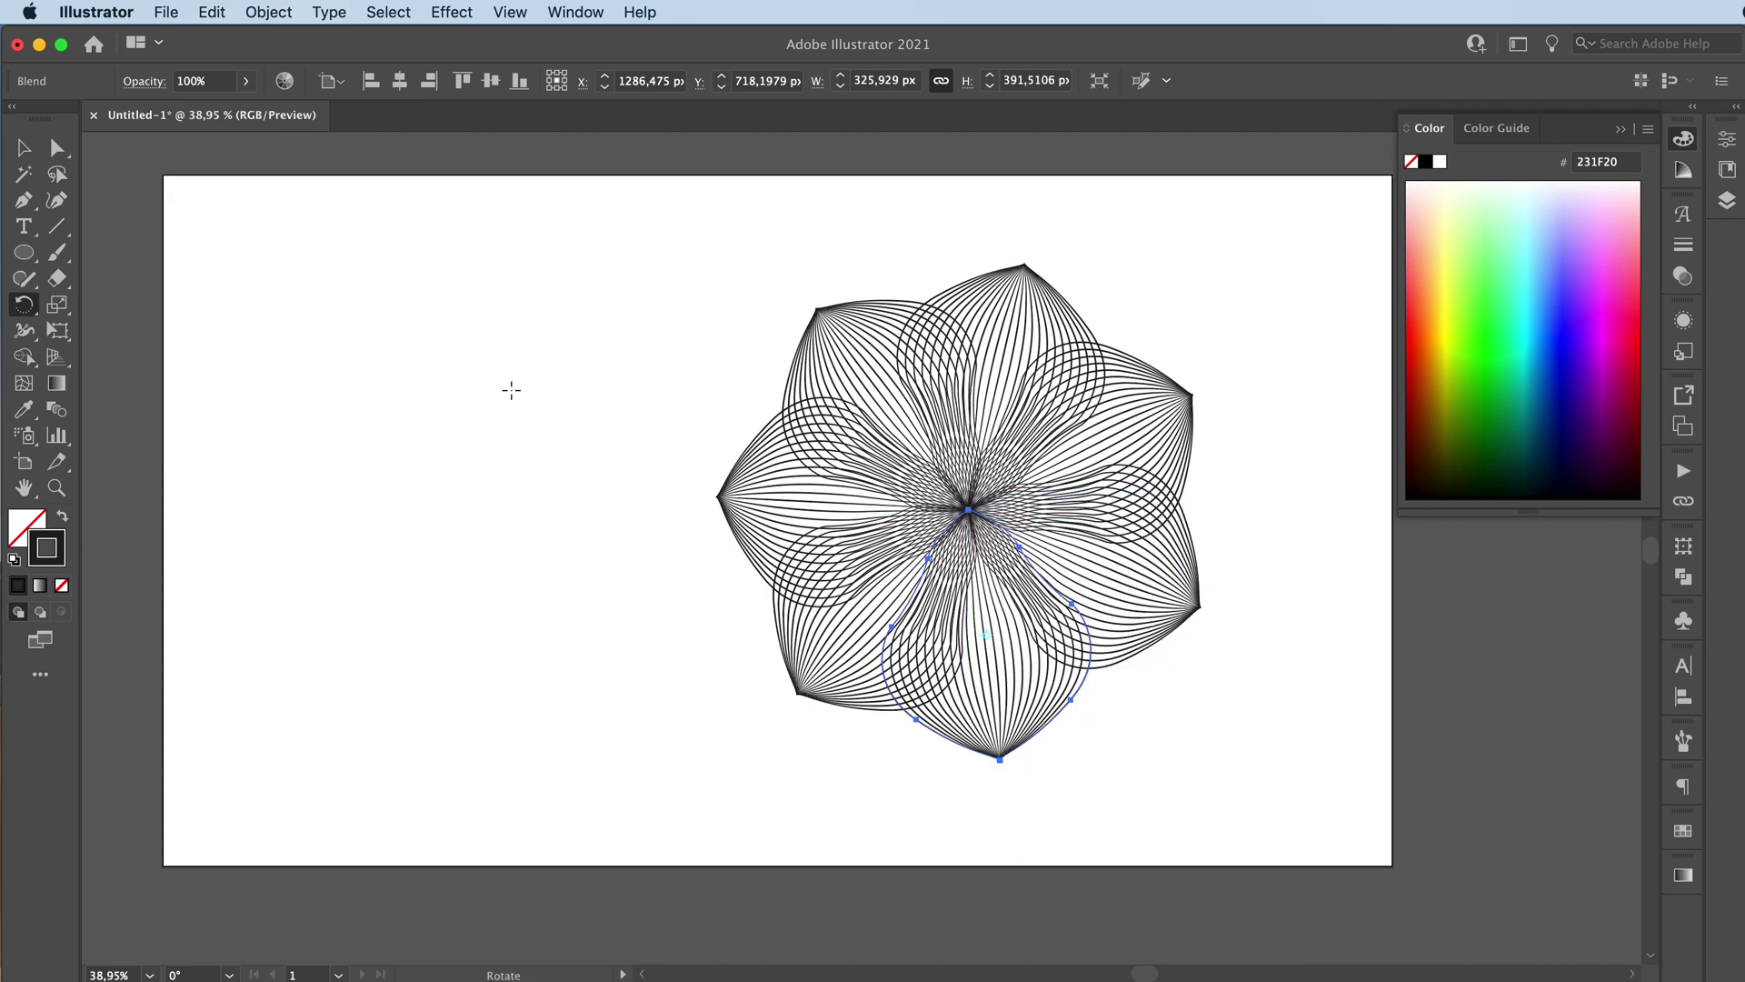
key("v")
left_click(404, 380)
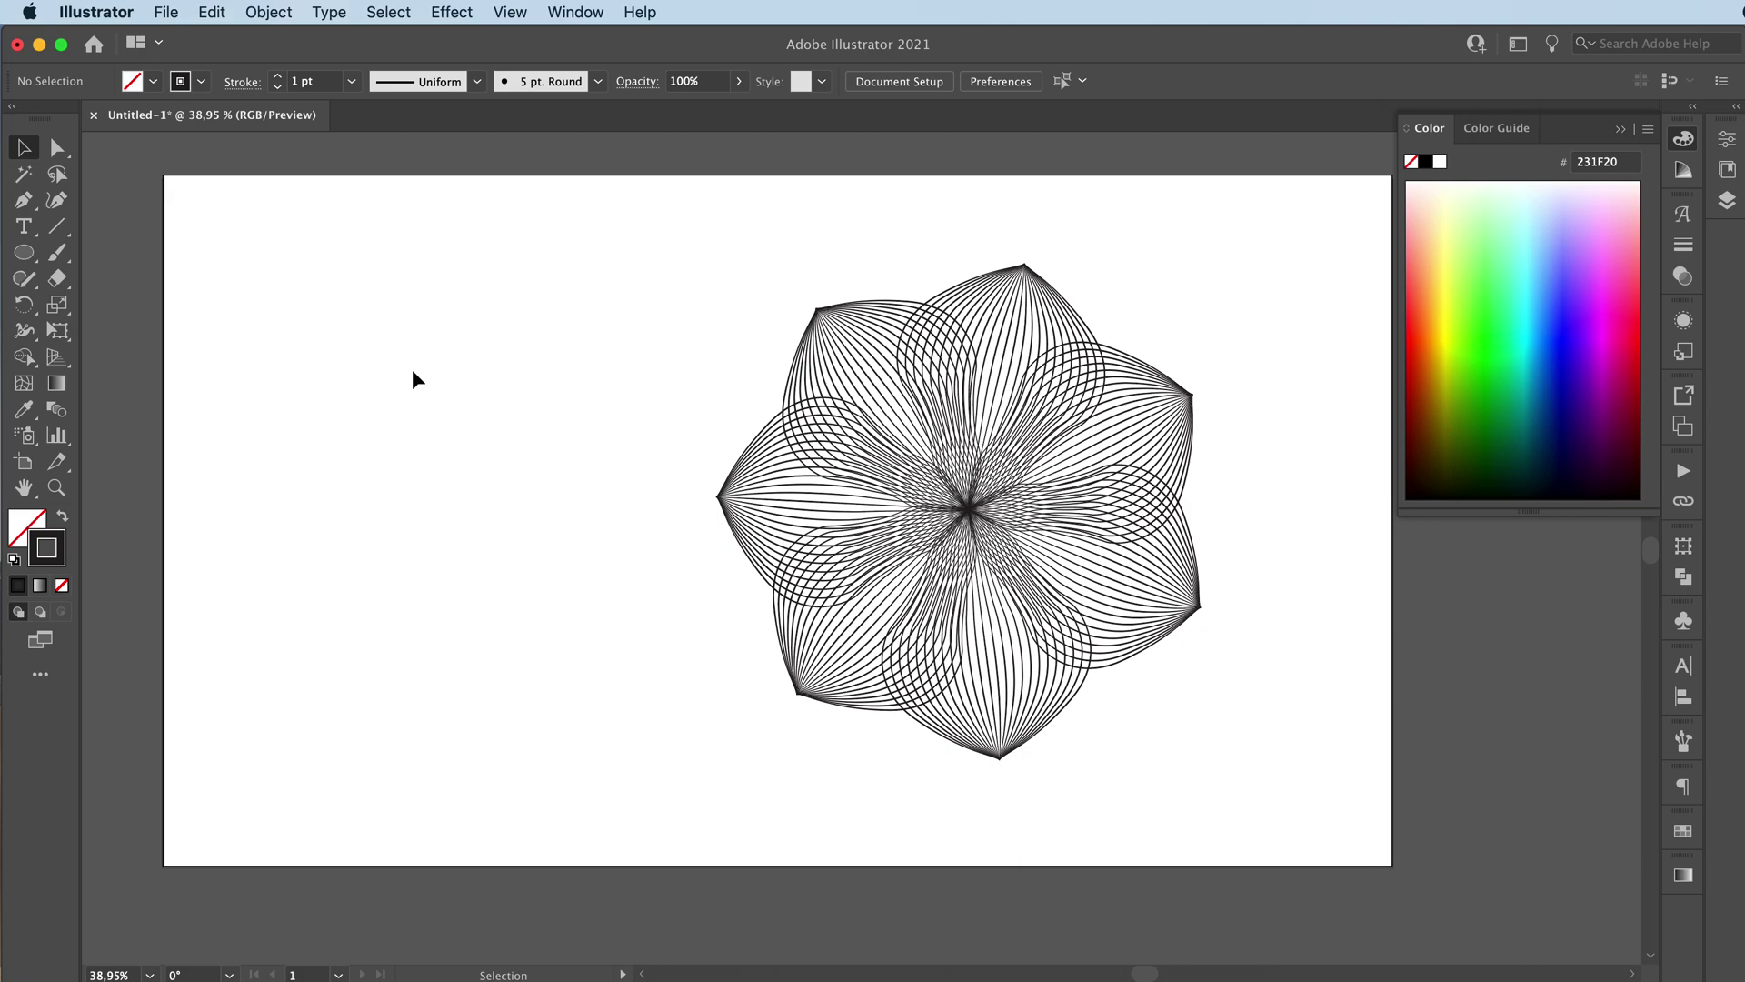
double_click(751, 468)
left_click(752, 457)
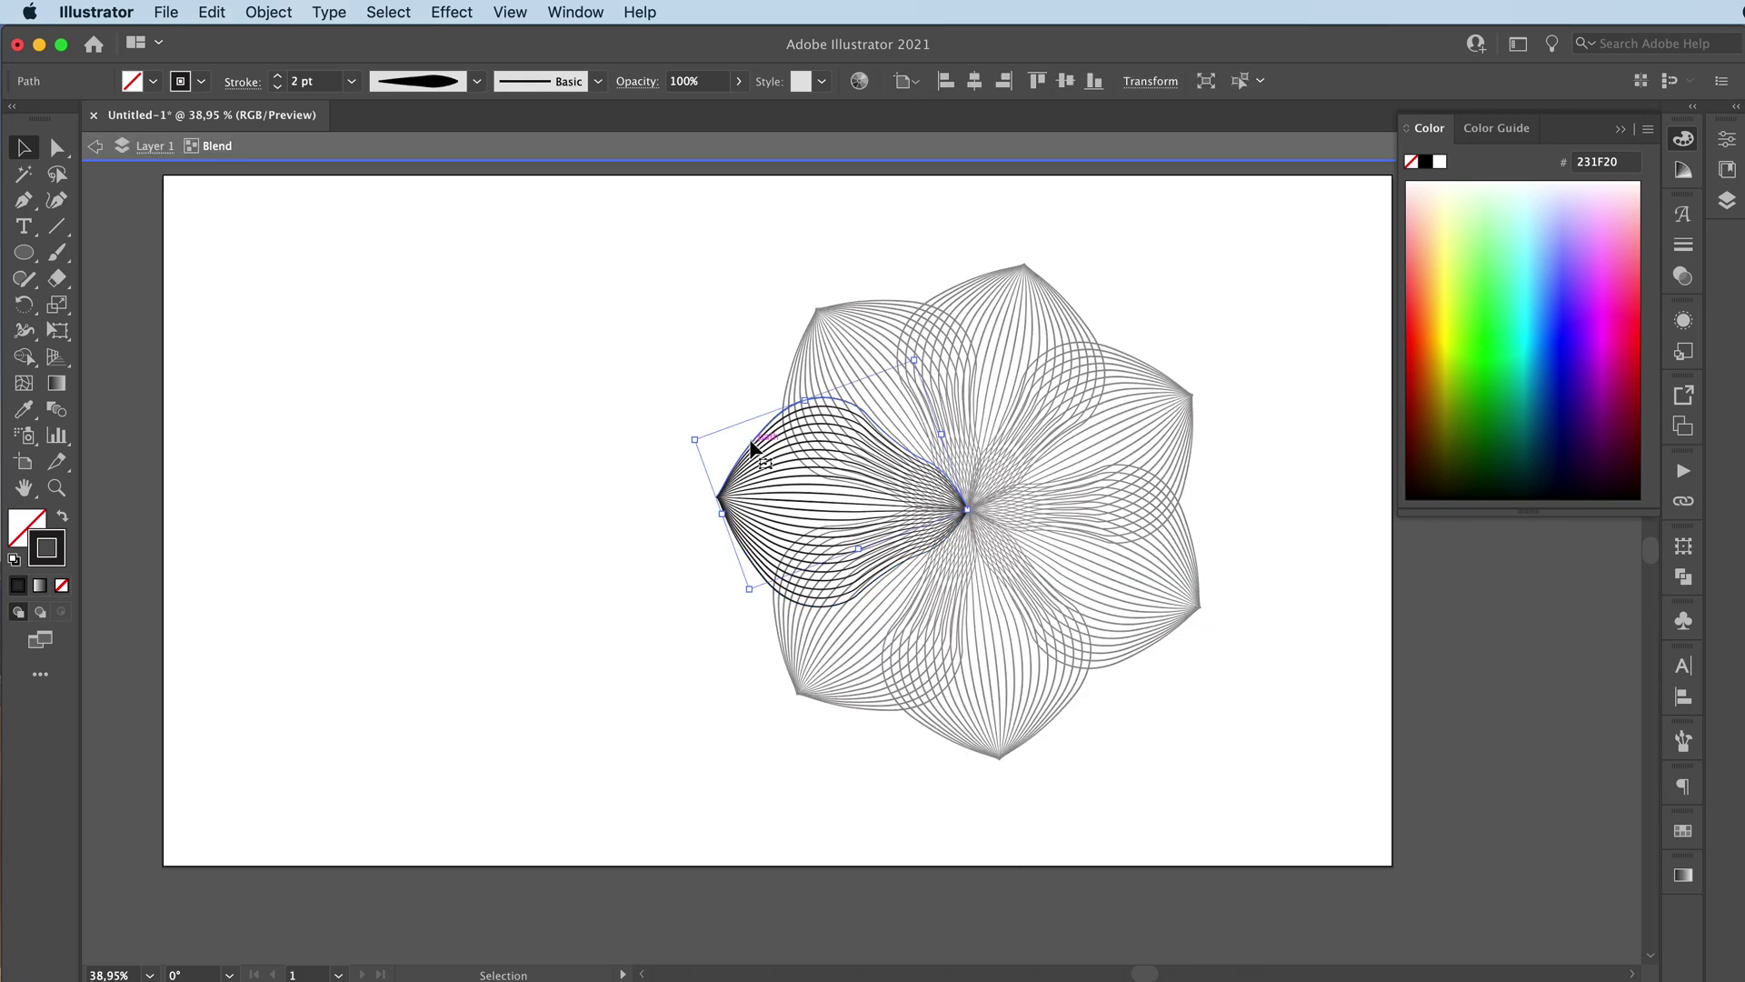
left_click(791, 602)
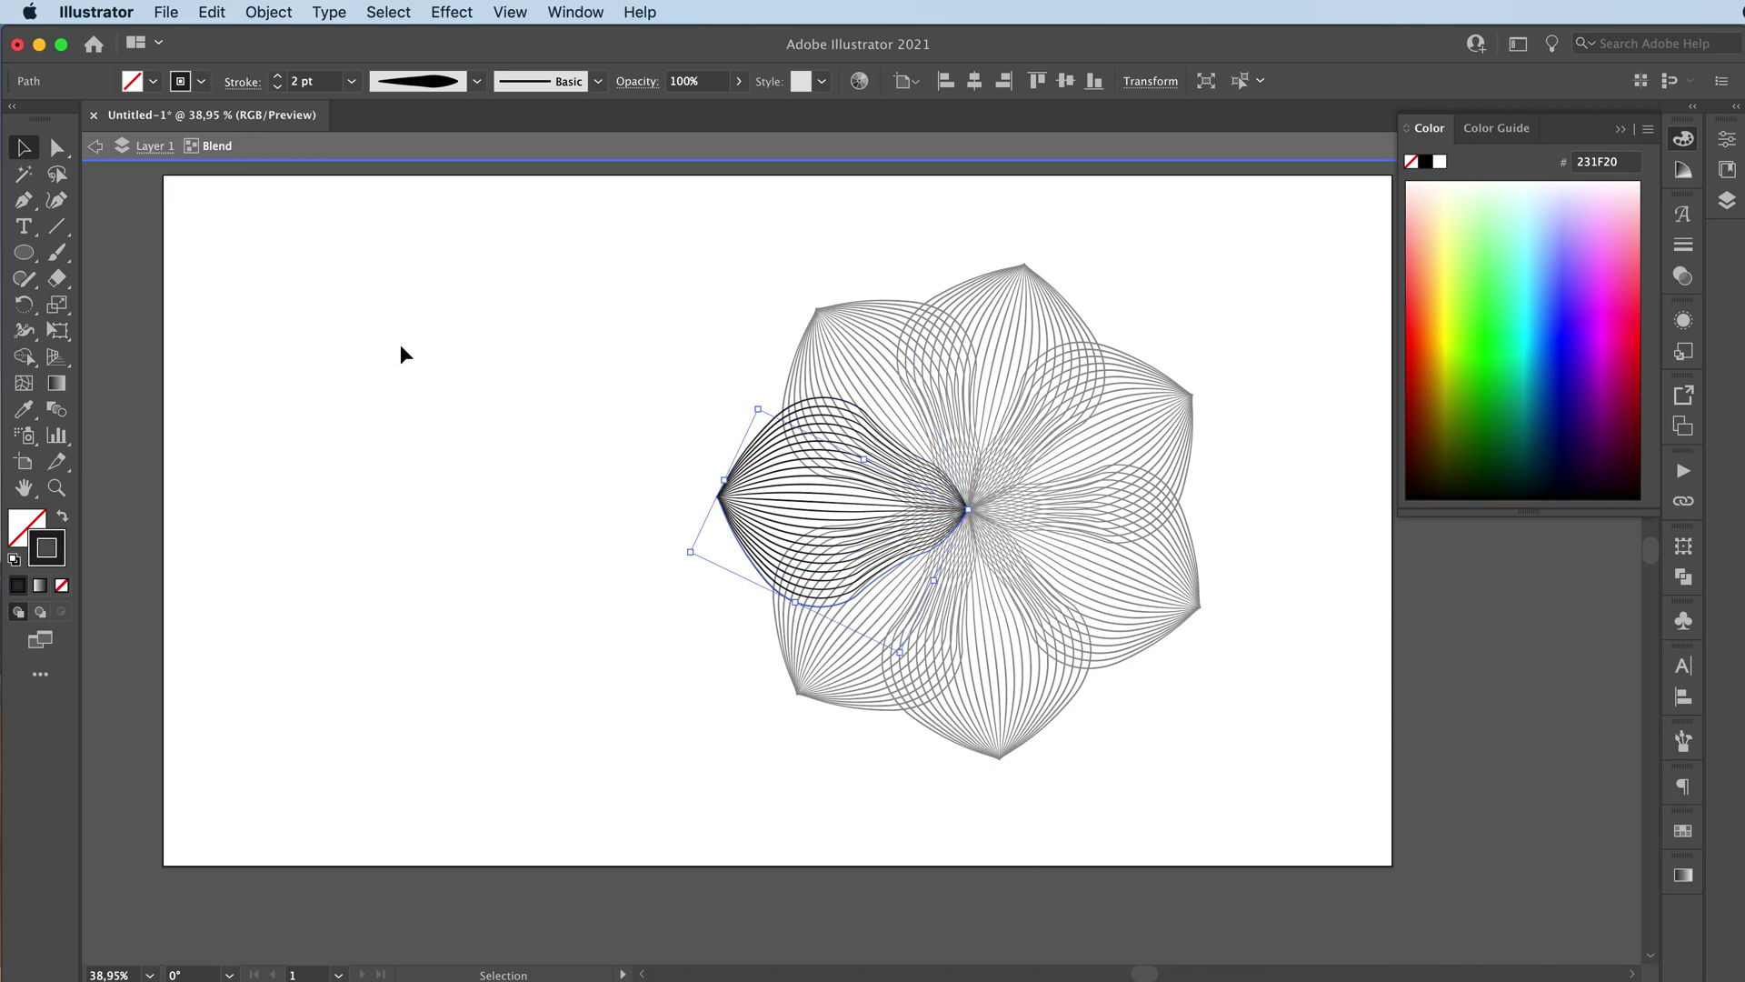
left_click(94, 146)
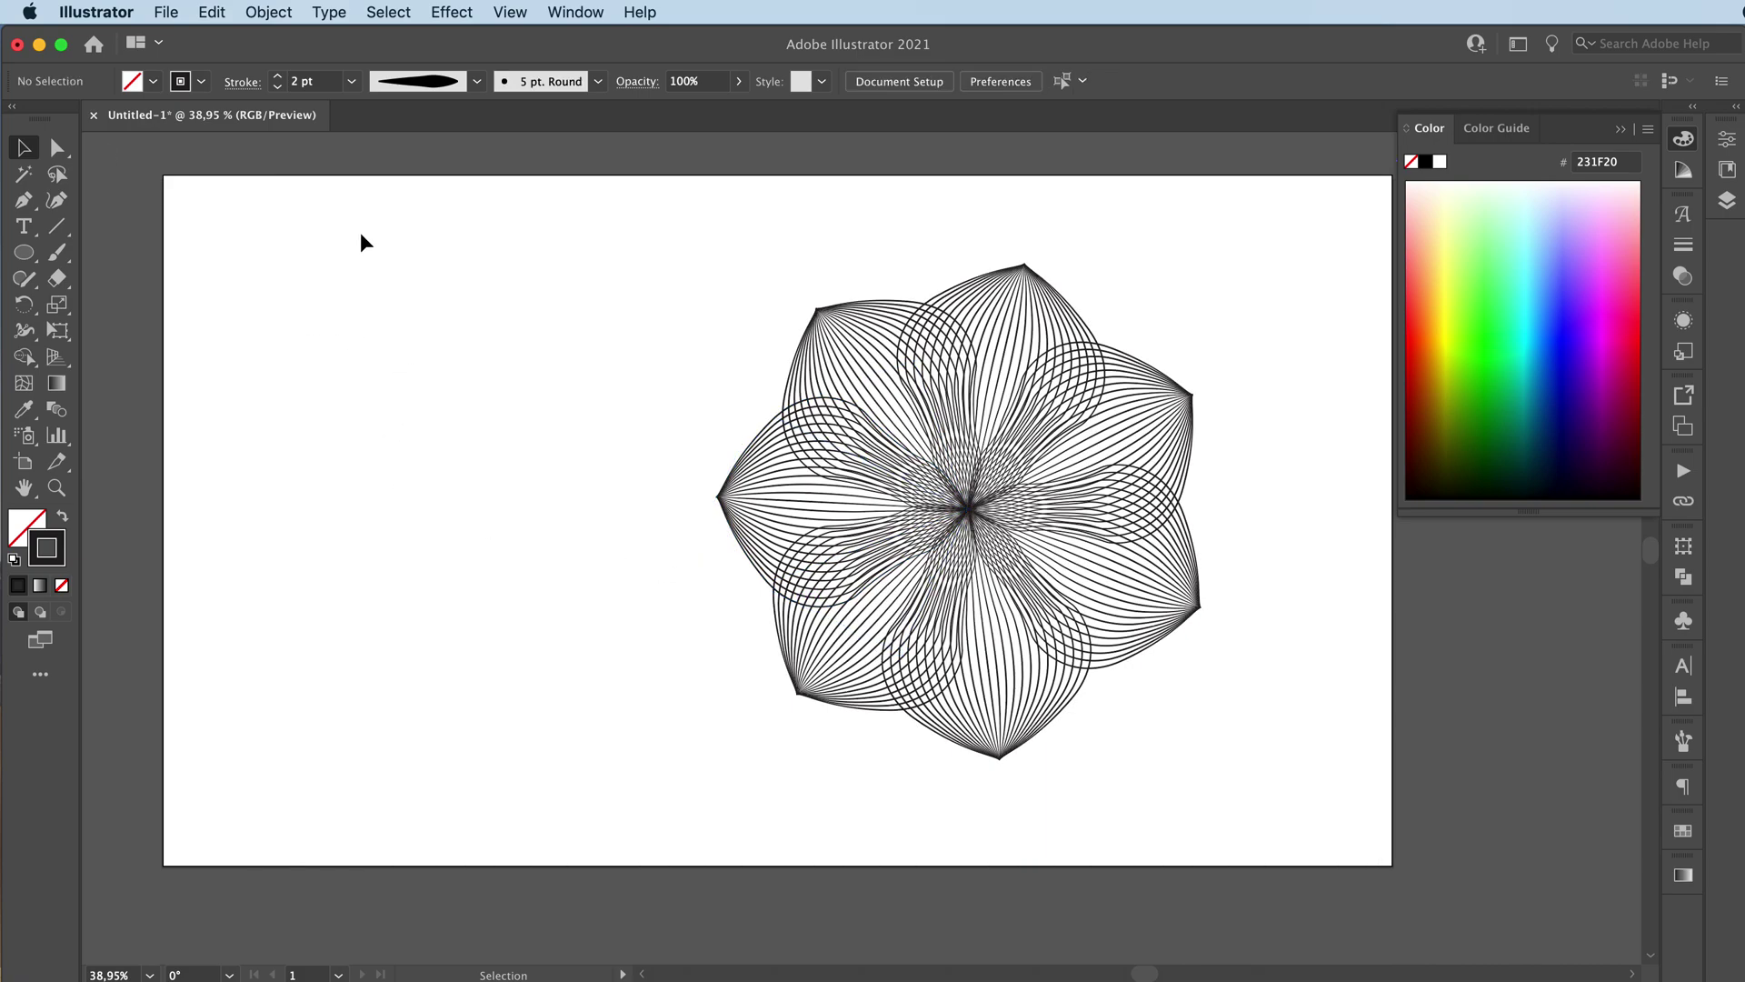